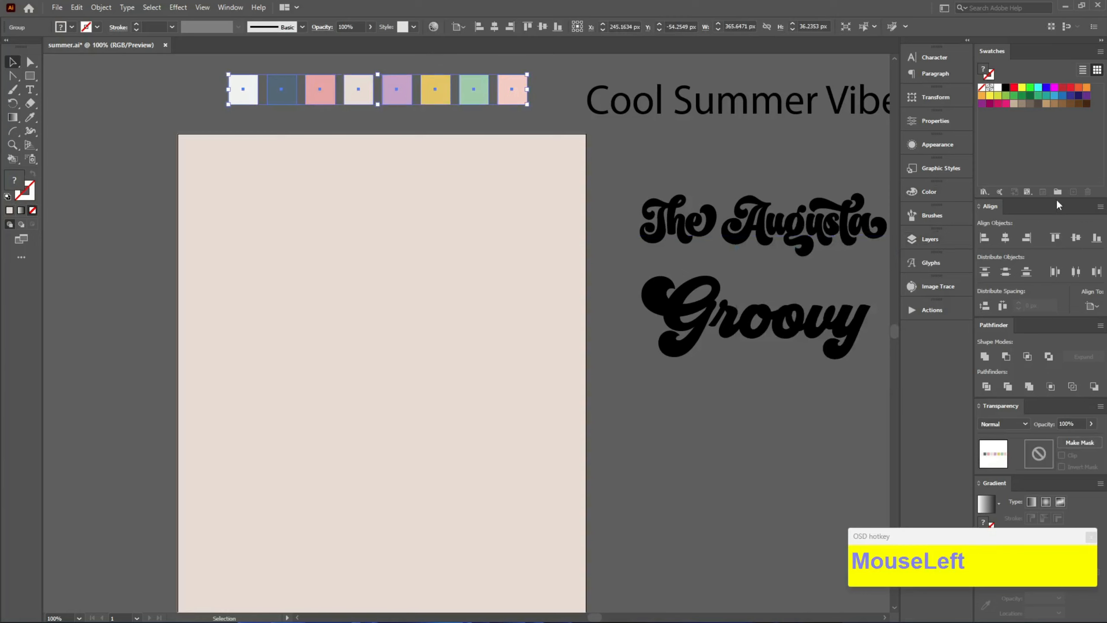
# Create a new color group from the selected row of palette squares.
pyautogui.click(1059, 193)
pyautogui.click(547, 357)
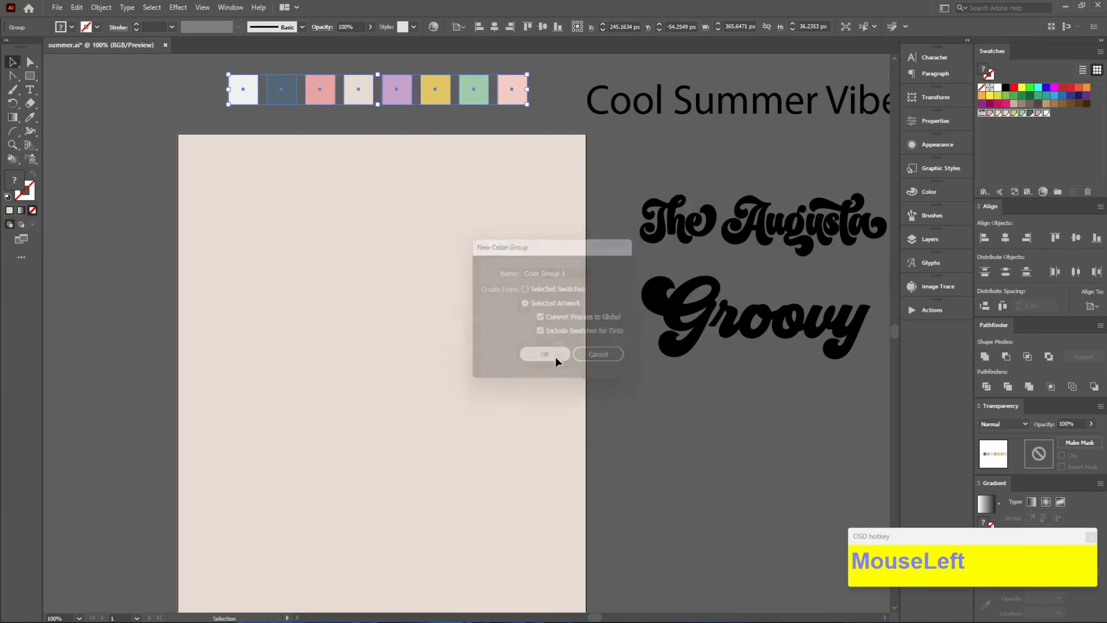
# Draw a vertical line about 216 px long in the upper middle of the artboard with the Pen tool.
pyautogui.scroll(-2, 432, 380)
pyautogui.rightClick(19, 81)
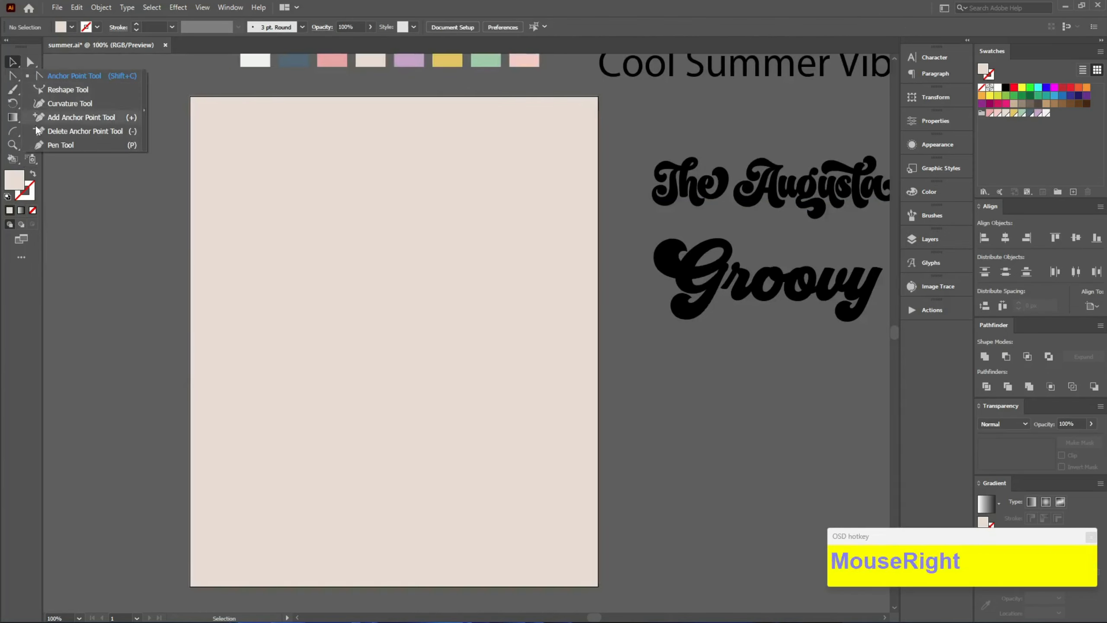
pyautogui.click(61, 145)
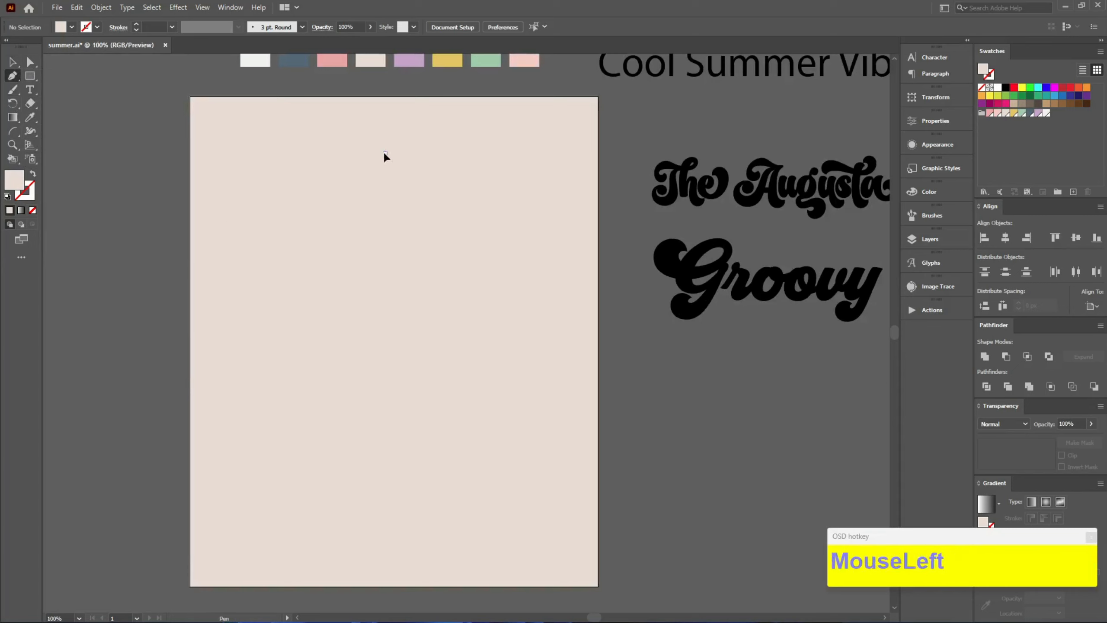
pyautogui.click(385, 153)
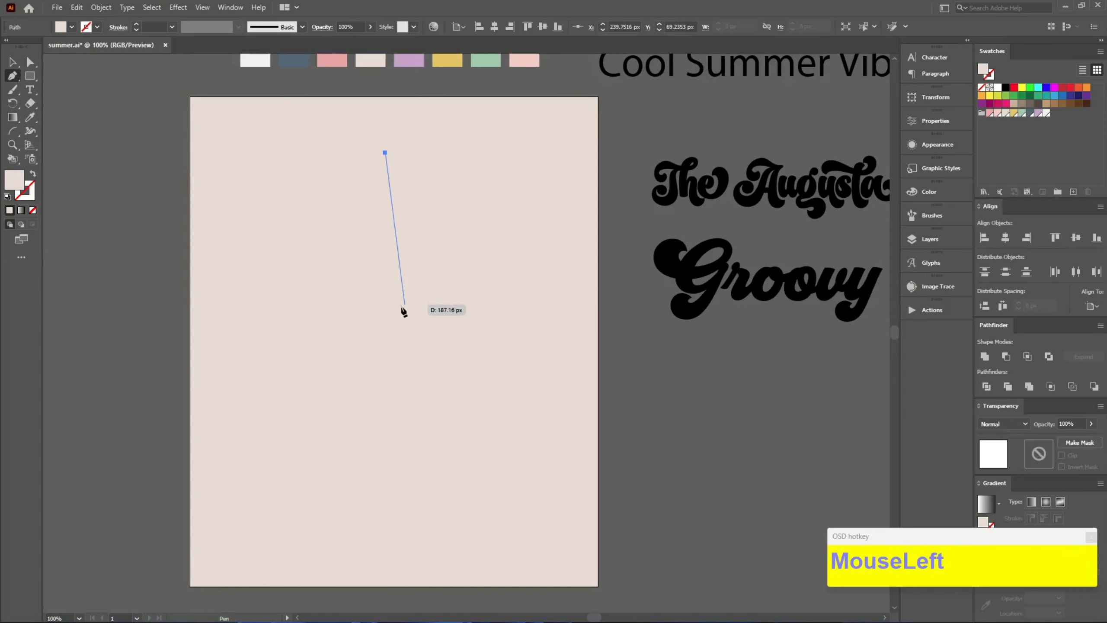
pyautogui.keyDown('shift'); pyautogui.click(385, 329); pyautogui.keyUp('shift')
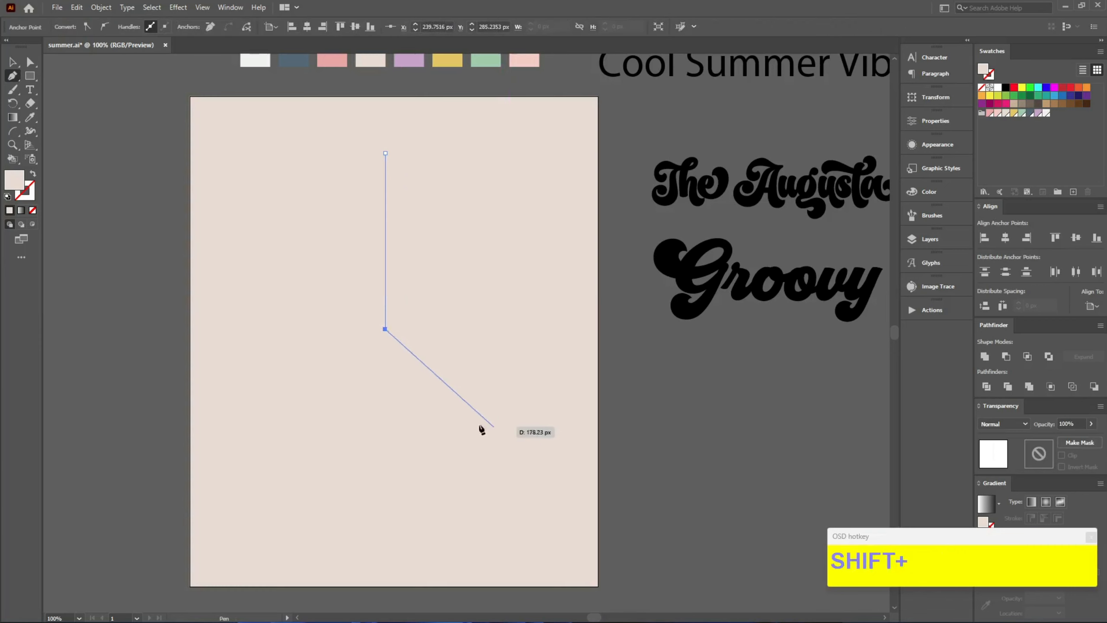
# Swap the vertical line's fill with its stroke and color the stroke with the palette's slate blue.
pyautogui.hotkey('shift', 'x')
pyautogui.press('v')
pyautogui.moveTo(447, 391); pyautogui.dragTo(268, 211)
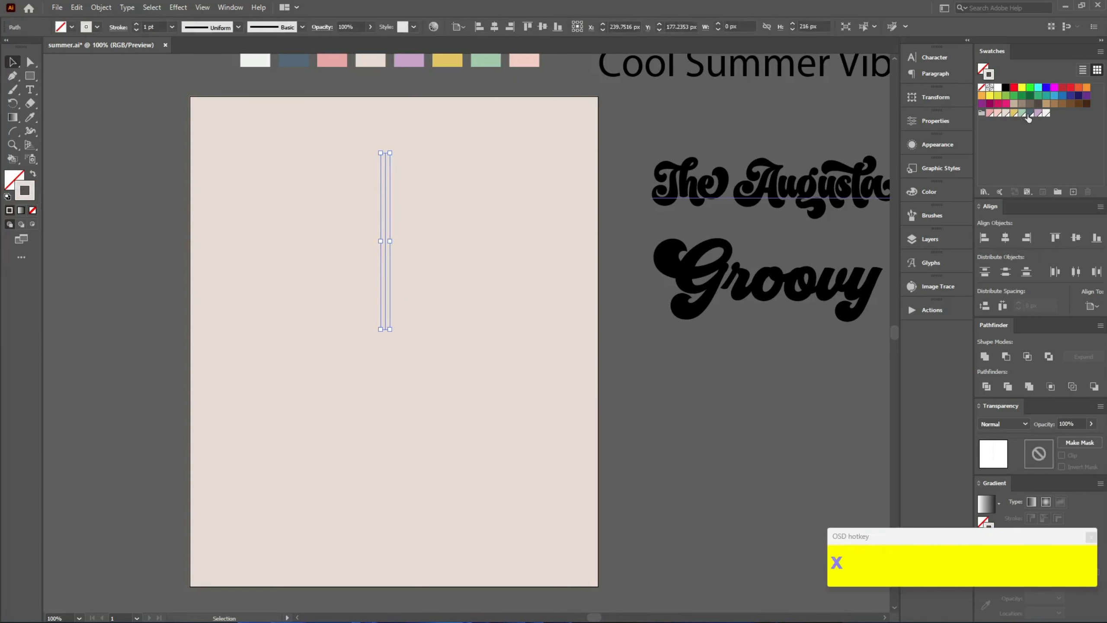
pyautogui.click(1029, 114)
# Give the line a tapered width profile, wide at the upper end and pointed at the lower end, with a 17 pt stroke.
pyautogui.scroll(1, 384, 148)
pyautogui.scroll(1, 149, 23)
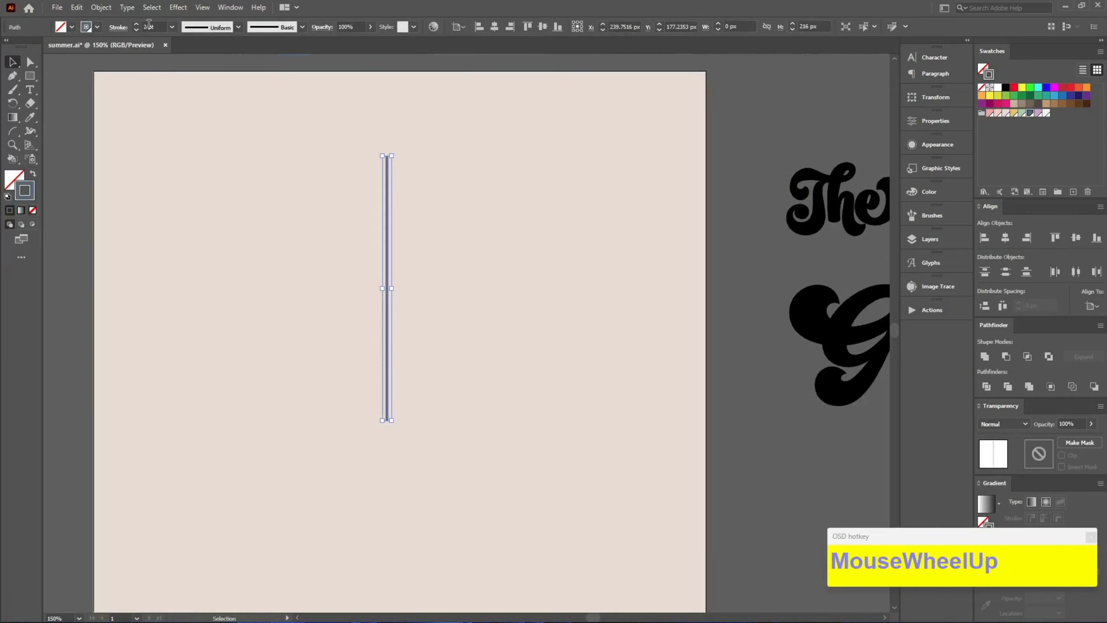
pyautogui.scroll(10, 149, 24)
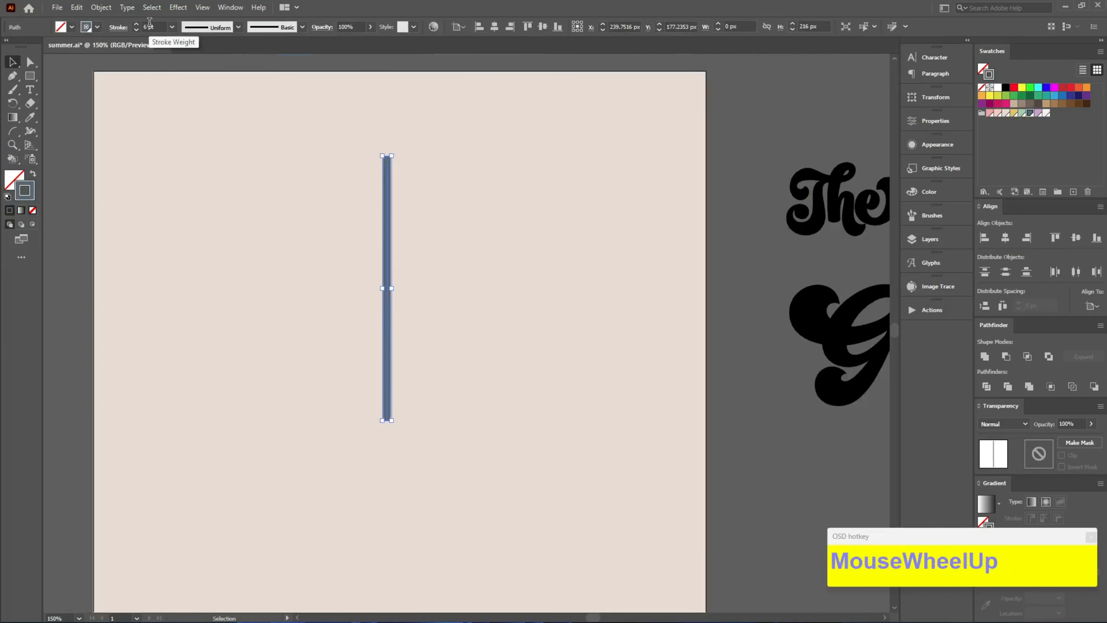
pyautogui.click(238, 27)
pyautogui.click(203, 115)
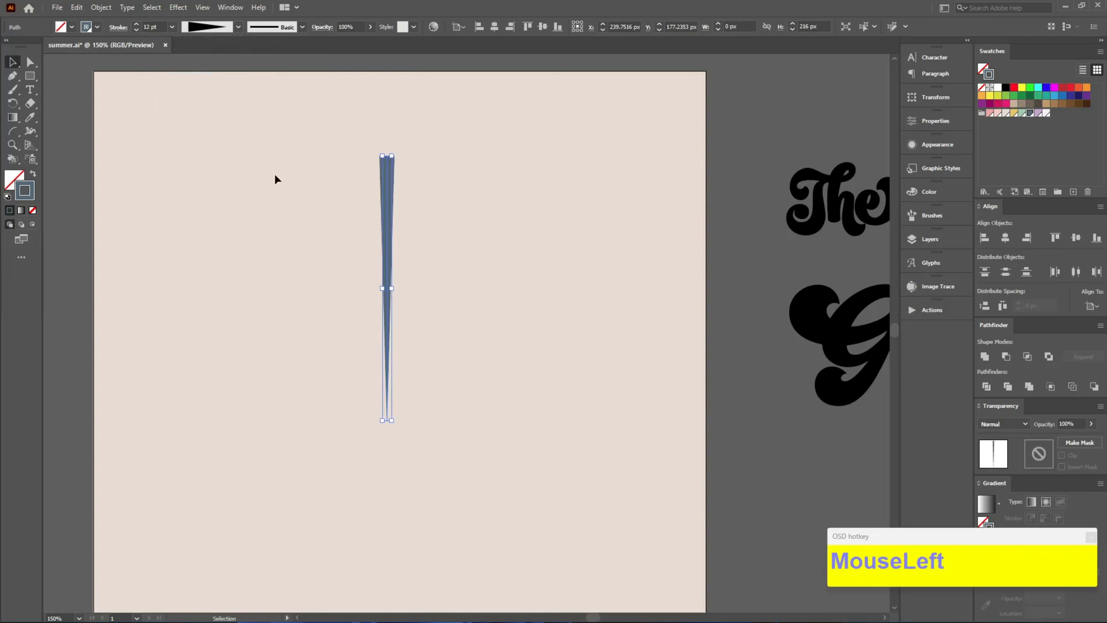
pyautogui.moveTo(270, 195); pyautogui.dragTo(325, 142)
pyautogui.click(384, 226)
pyautogui.scroll(5, 157, 29)
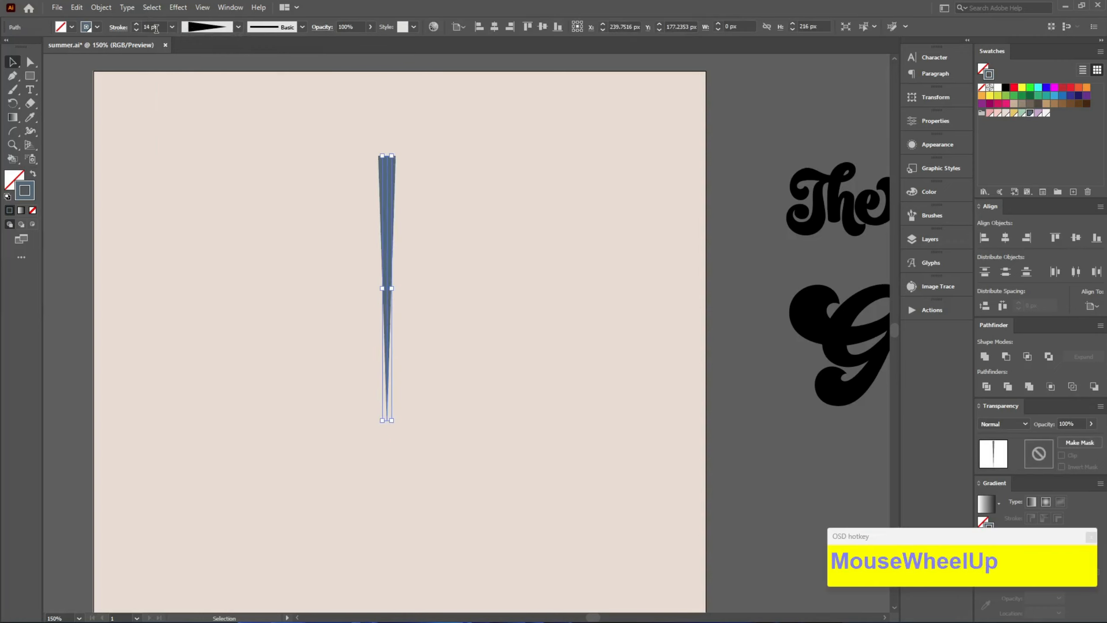
# Create a copy of the tapered line rotated 12° around its lower pointed end.
pyautogui.press('r')
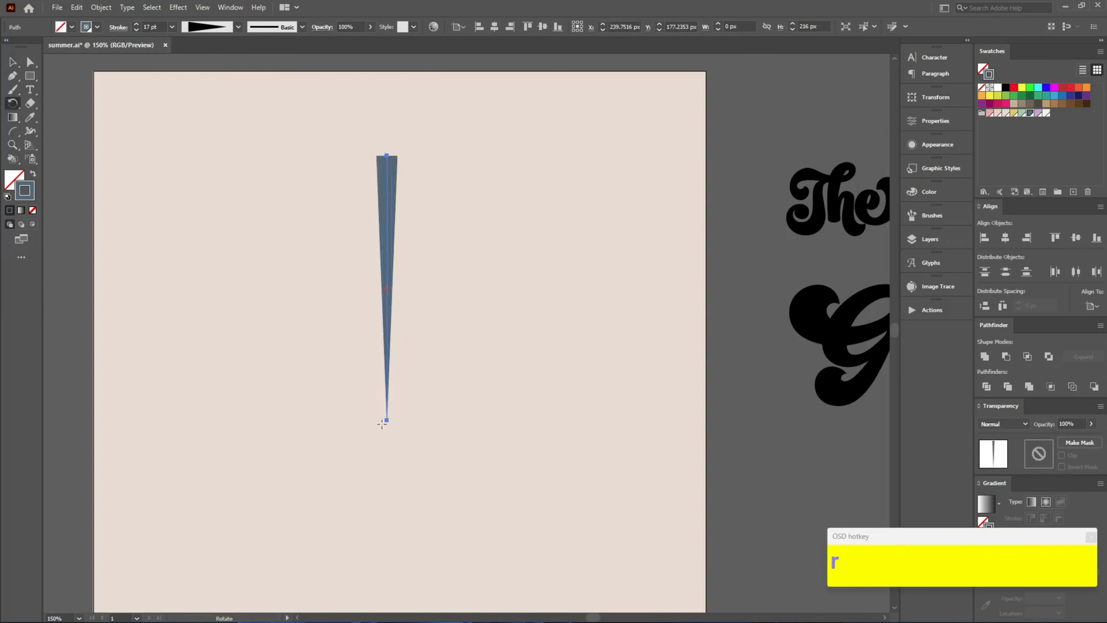
pyautogui.keyDown('alt'); pyautogui.click(386, 420); pyautogui.keyUp('alt')
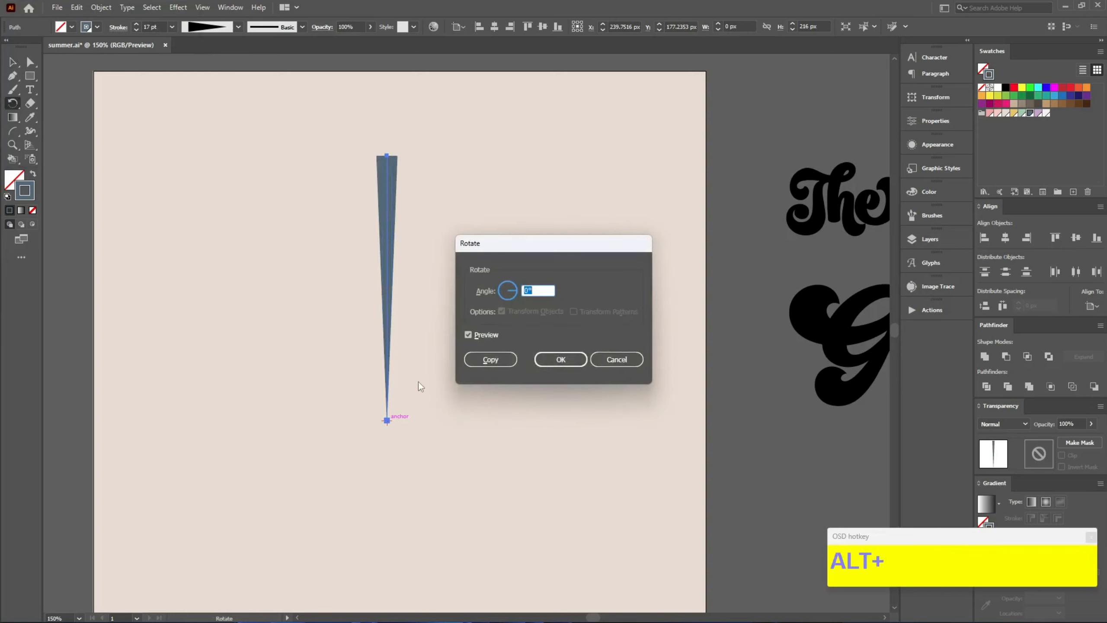
pyautogui.scroll(9, 525, 291)
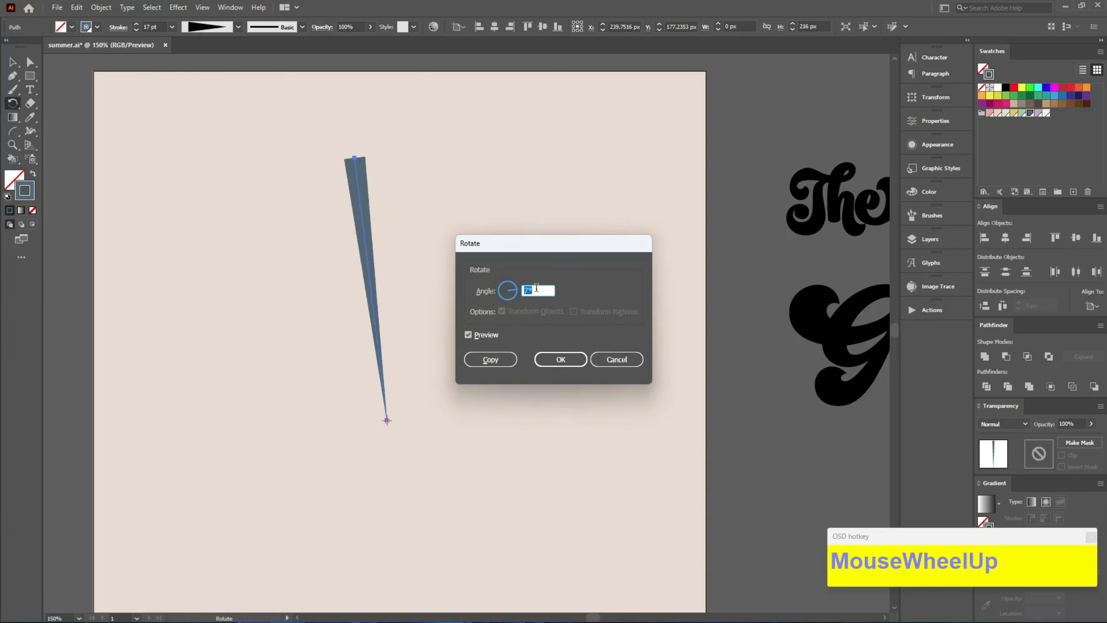
pyautogui.scroll(1, 537, 288)
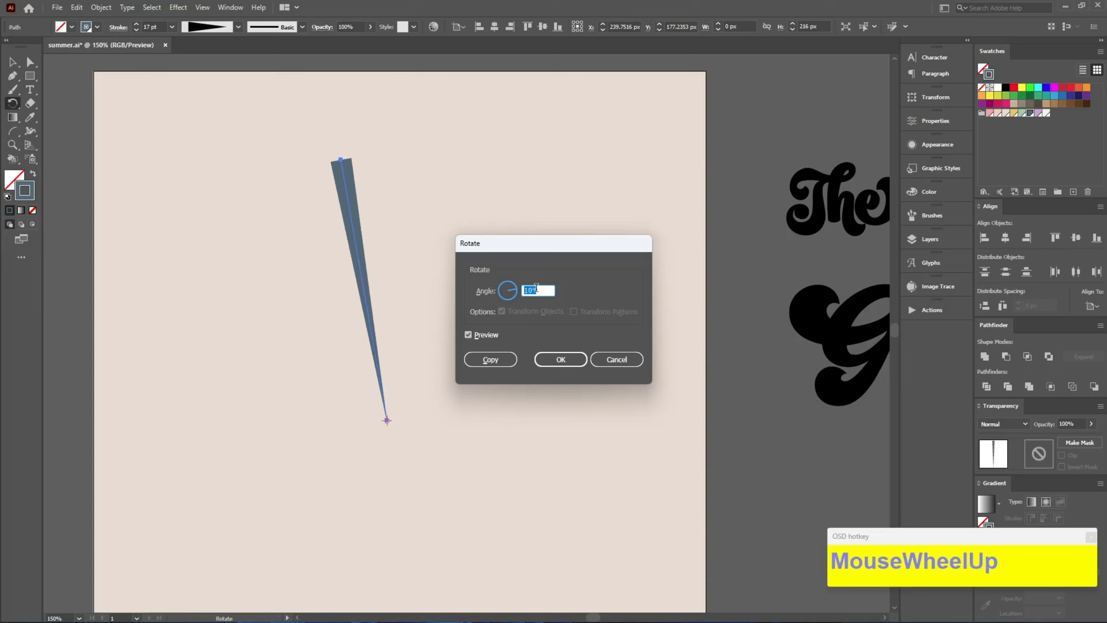
pyautogui.scroll(2, 537, 288)
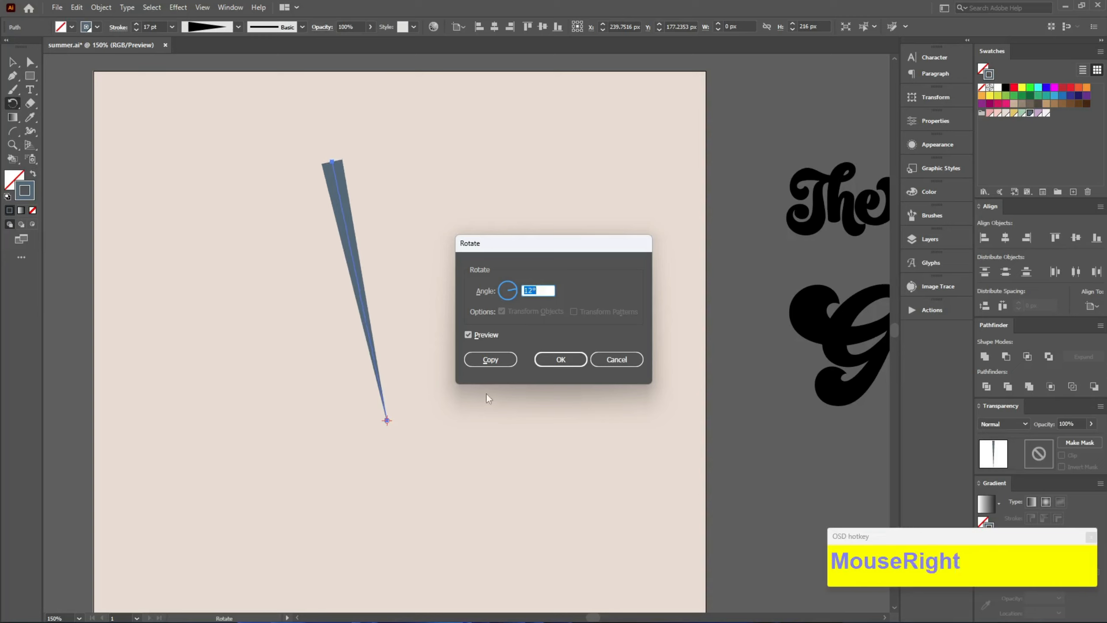
pyautogui.click(488, 360)
# Repeat the rotated copy until the tapered rays form a full circular sunburst.
pyautogui.hotkey('ctrl', 'd')
pyautogui.hotkey('ctrl', 'd')
pyautogui.hotkey('ctrl', 'd')
pyautogui.hotkey('ctrl', 'd')
pyautogui.hotkey('ctrl', 'd')
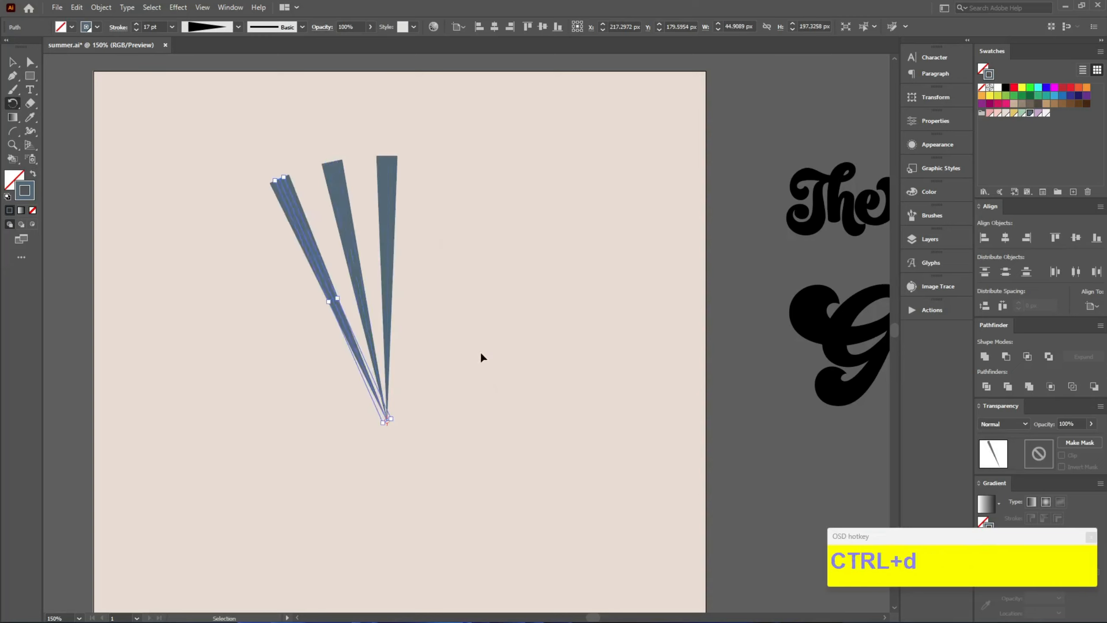
pyautogui.hotkey('ctrl', 'd')
pyautogui.hotkey('ctrl', 'd')
pyautogui.hotkey('ctrl', 'd')
pyautogui.hotkey('ctrl', 'd')
pyautogui.hotkey('ctrl', 'd')
pyautogui.hotkey('ctrl', 'd')
pyautogui.hotkey('ctrl', 'd')
pyautogui.hotkey('ctrl', 'd')
pyautogui.hotkey('ctrl', 'd')
pyautogui.hotkey('ctrl', 'd')
pyautogui.hotkey('ctrl', 'd')
pyautogui.hotkey('ctrl', 'd')
pyautogui.hotkey('ctrl', 'd')
pyautogui.hotkey('ctrl', 'd')
pyautogui.hotkey('ctrl', 'd')
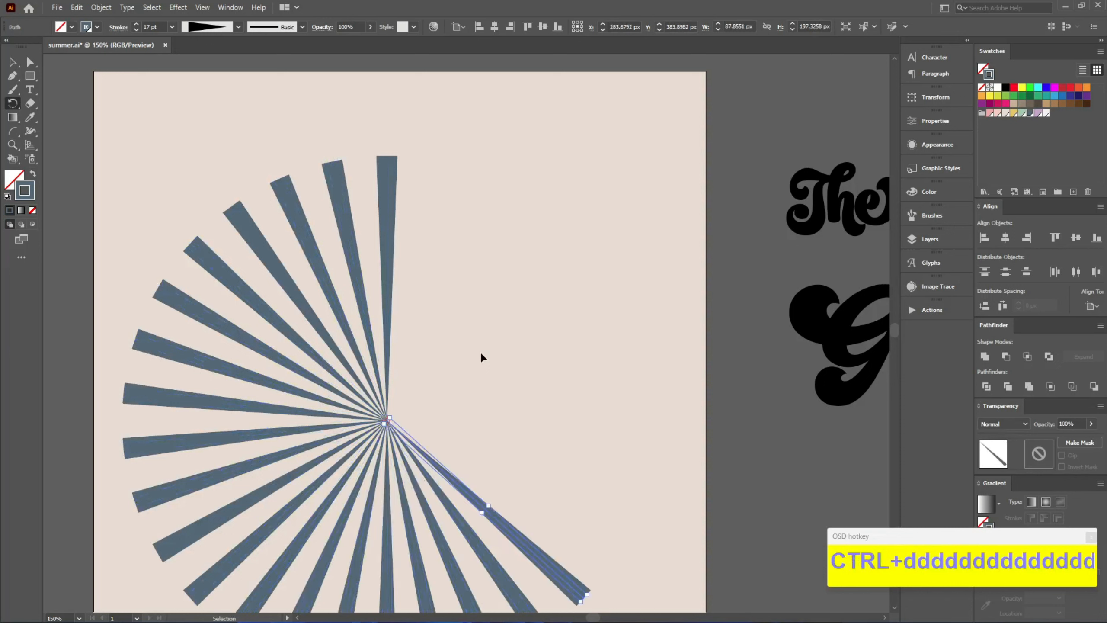
pyautogui.hotkey('ctrl', 'd')
pyautogui.hotkey('ctrl', 'd')
pyautogui.hotkey('ctrl', 'd')
pyautogui.hotkey('ctrl', 'd')
pyautogui.hotkey('ctrl', 'd')
pyautogui.hotkey('ctrl', 'd')
pyautogui.hotkey('ctrl', 'd')
pyautogui.hotkey('ctrl', 'd')
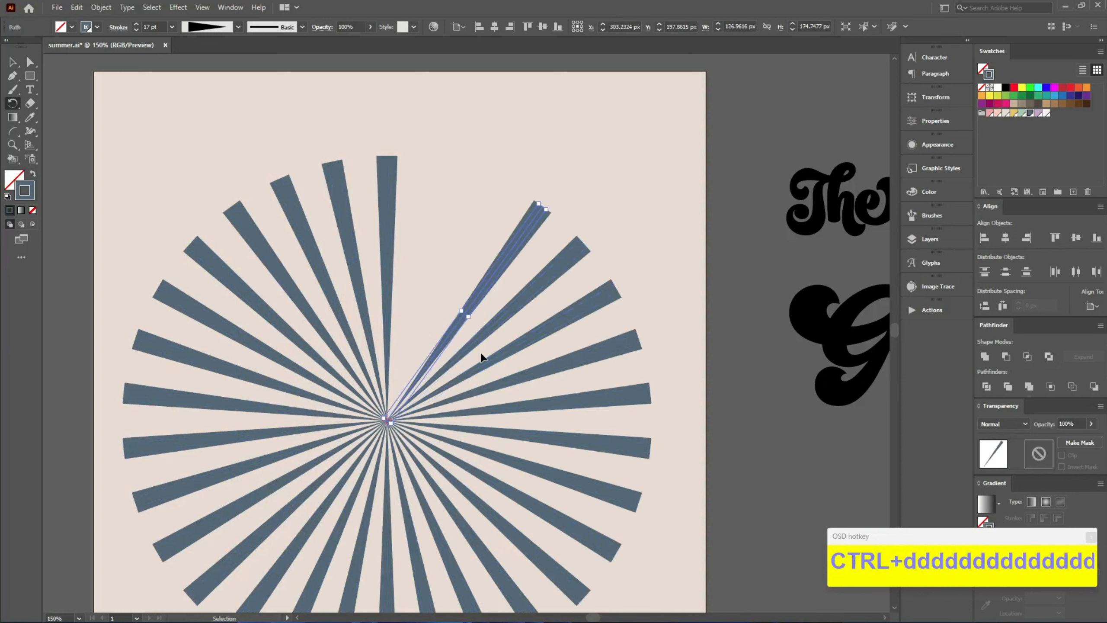
# Set the stroke of all the rays to 18 pt and convert the strokes into filled shapes.
pyautogui.press('v')
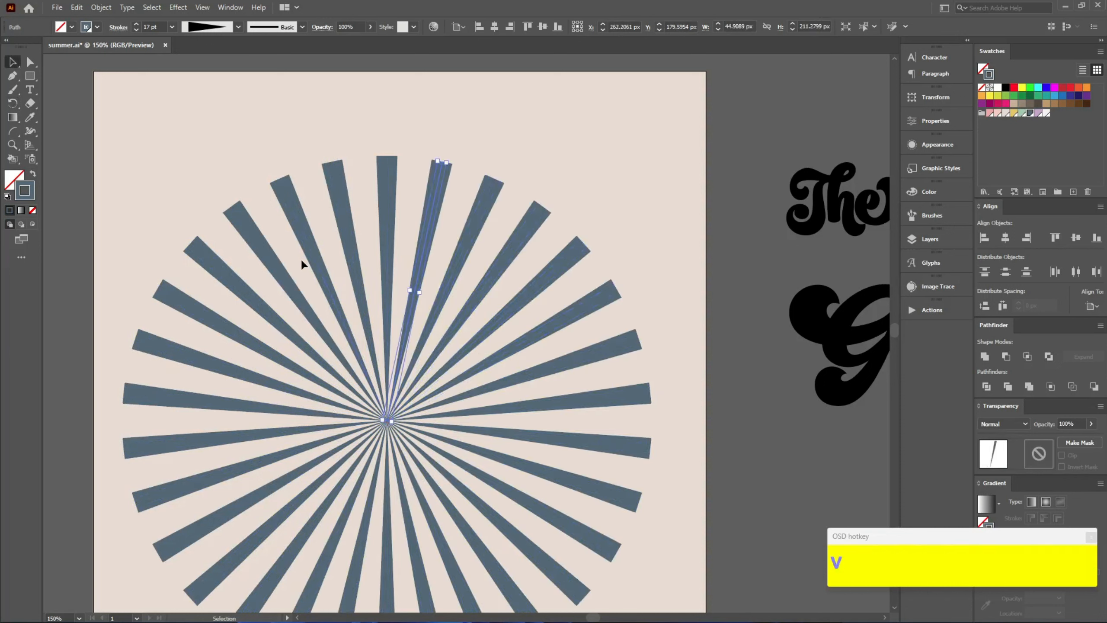
pyautogui.moveTo(302, 262); pyautogui.dragTo(455, 425)
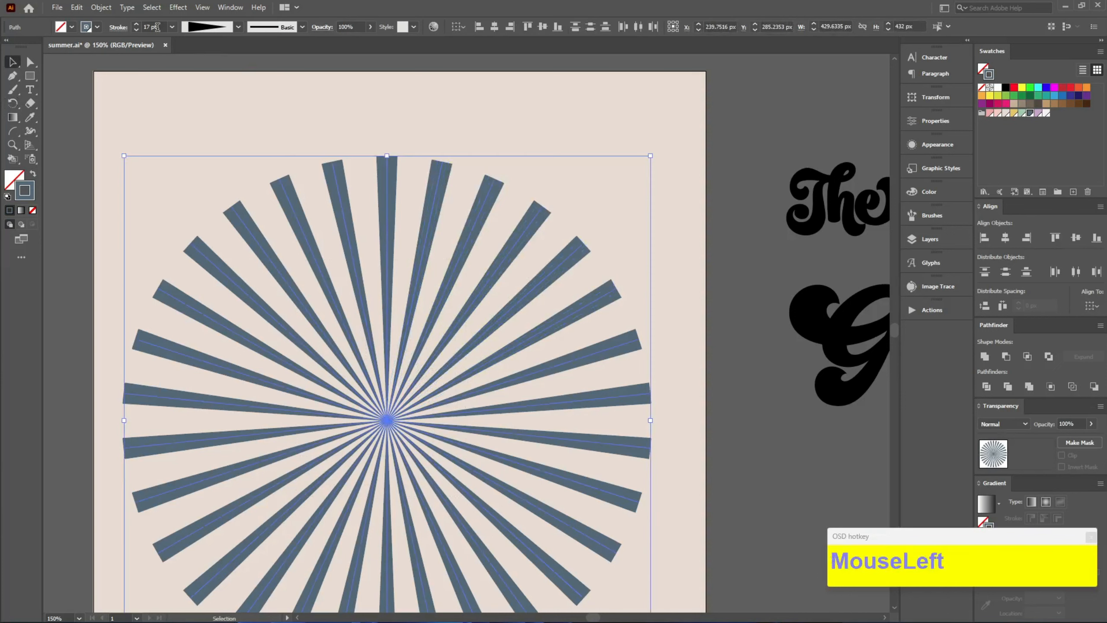
pyautogui.scroll(1, 158, 27)
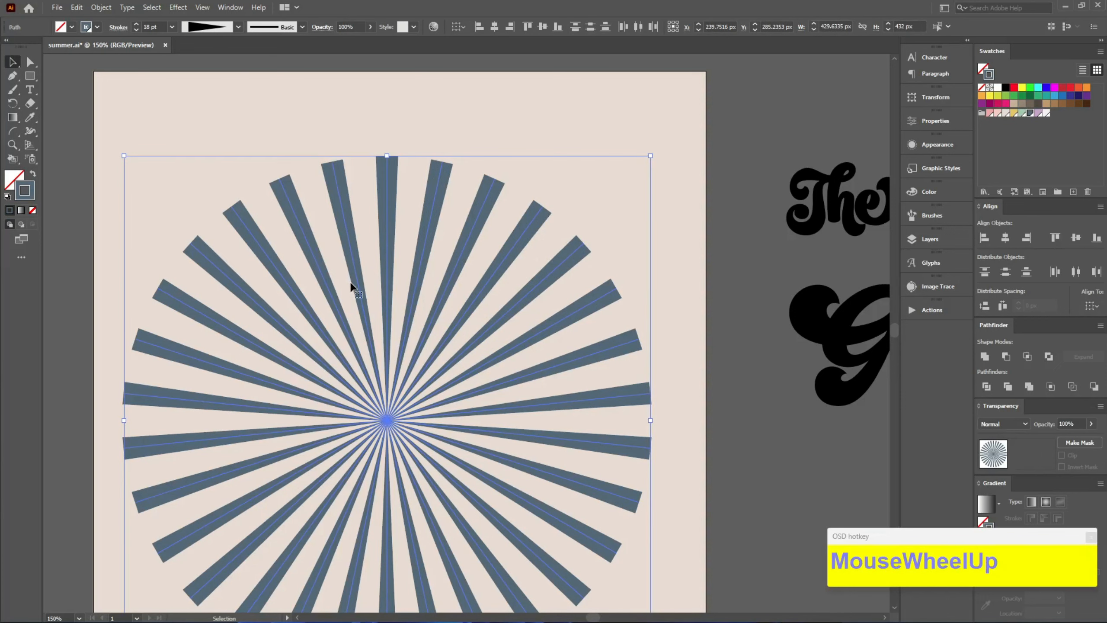
pyautogui.hotkey('ctrl', 'shift', 'a')
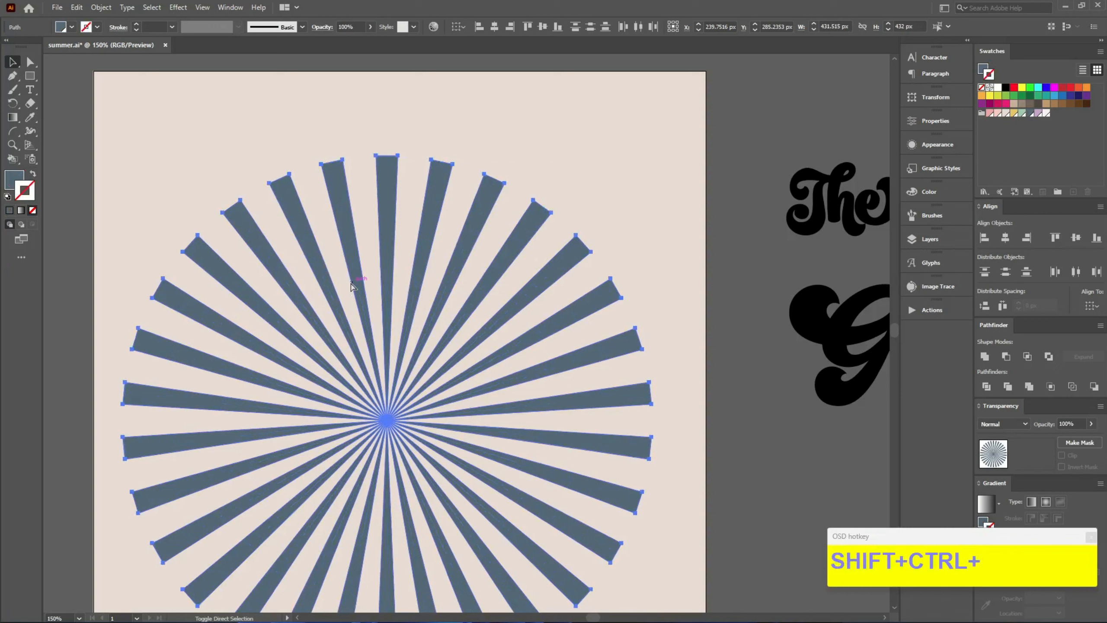
pyautogui.hotkey('ctrl', 'shift', 'x')
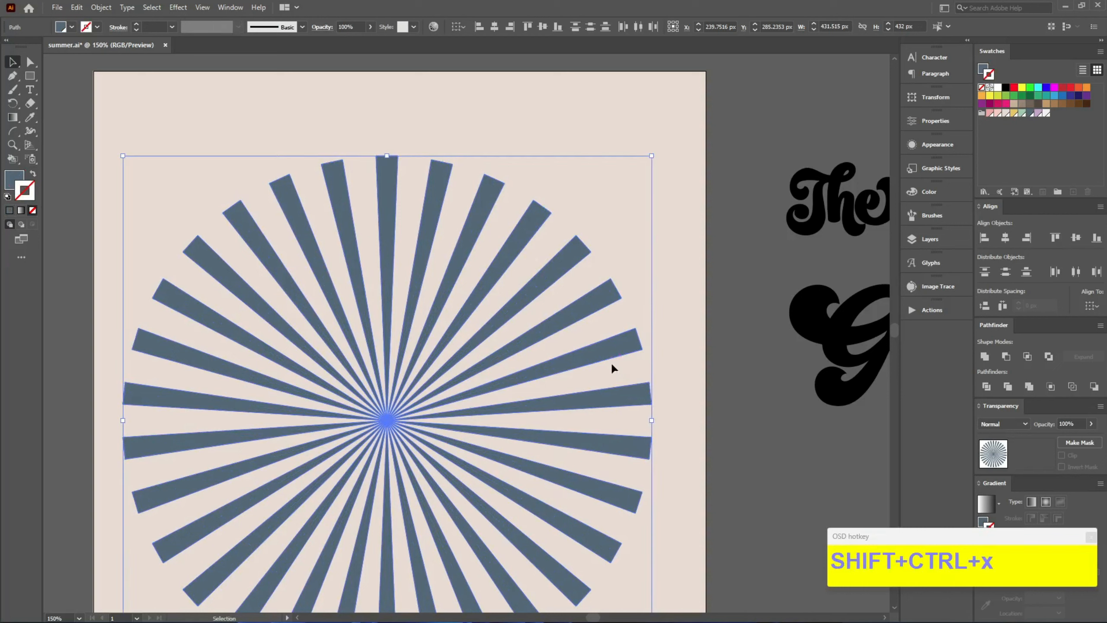
# Group the rays and center the sunburst horizontally and vertically on the artboard.
pyautogui.hotkey('ctrl', 'g')
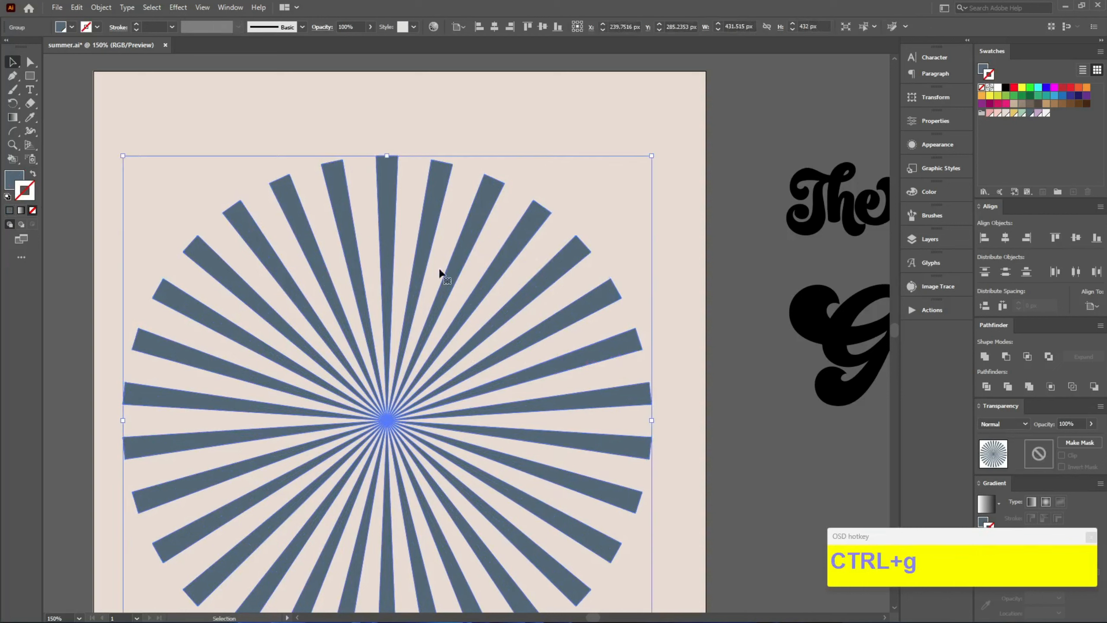
pyautogui.click(495, 27)
pyautogui.click(542, 27)
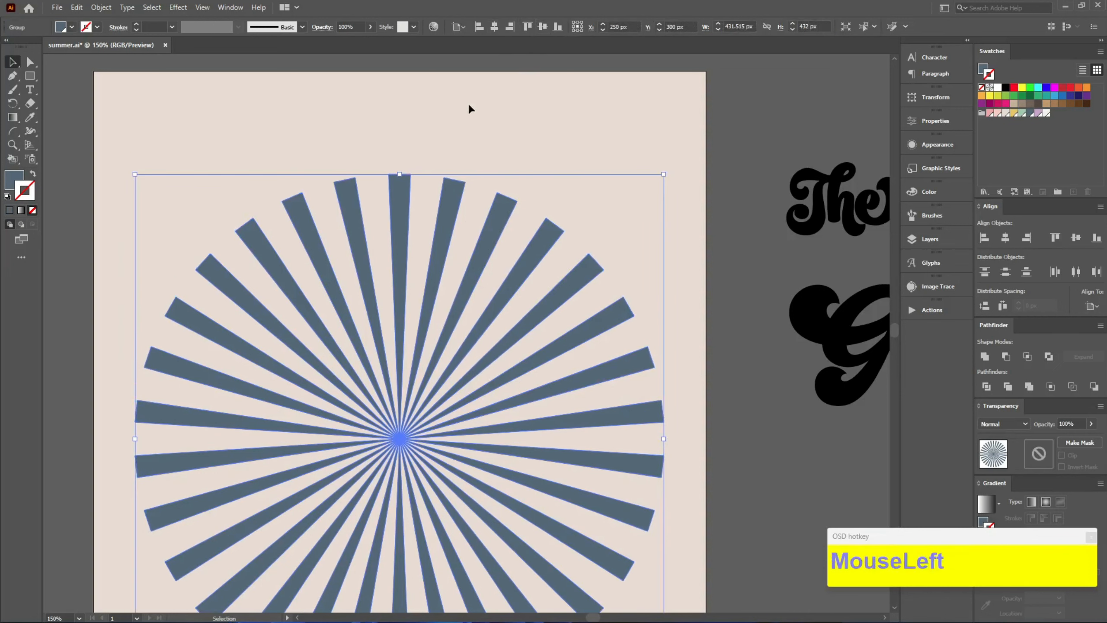
# Select the color group's swatches without white and fill the rays with them at random using the Randomus script.
pyautogui.click(983, 113)
pyautogui.press('ctrl')
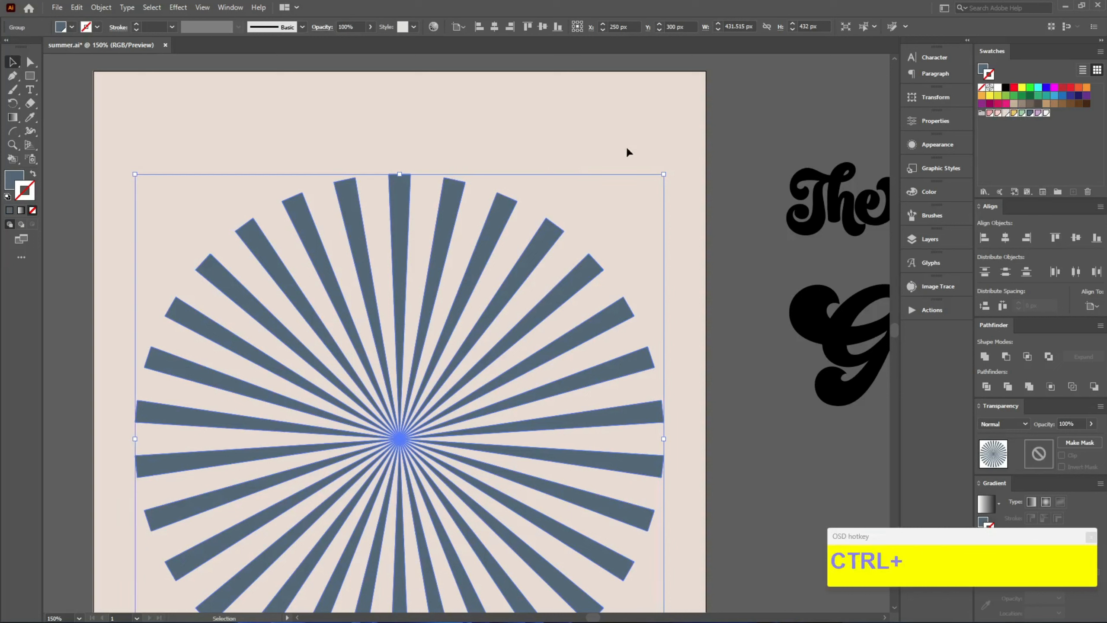
pyautogui.keyDown('ctrl'); pyautogui.click(1046, 113); pyautogui.keyUp('ctrl')
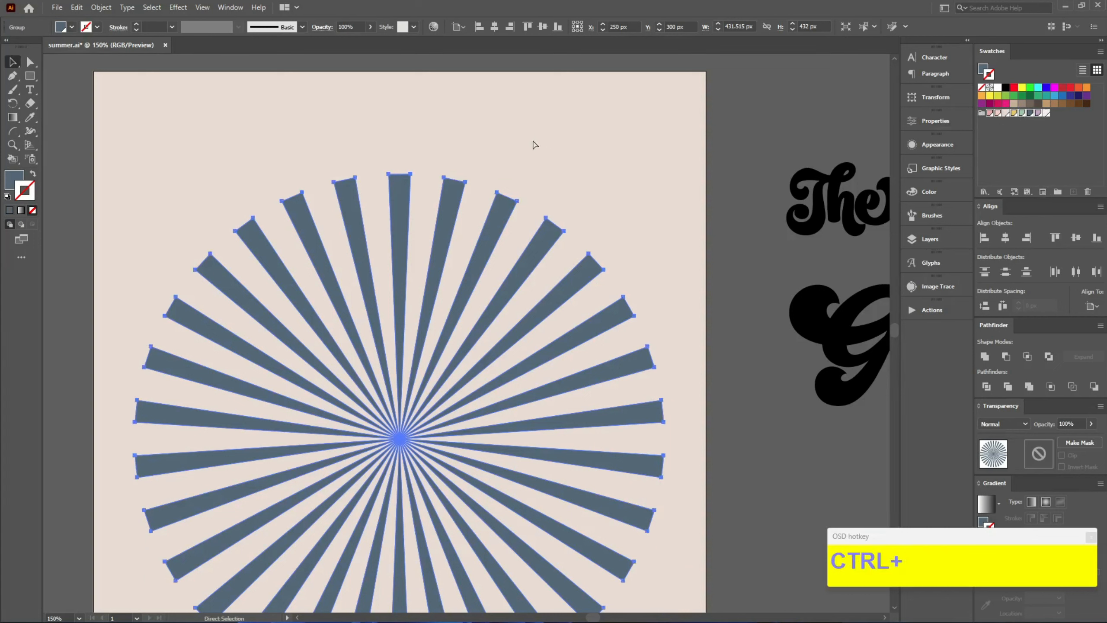
pyautogui.click(62, 8)
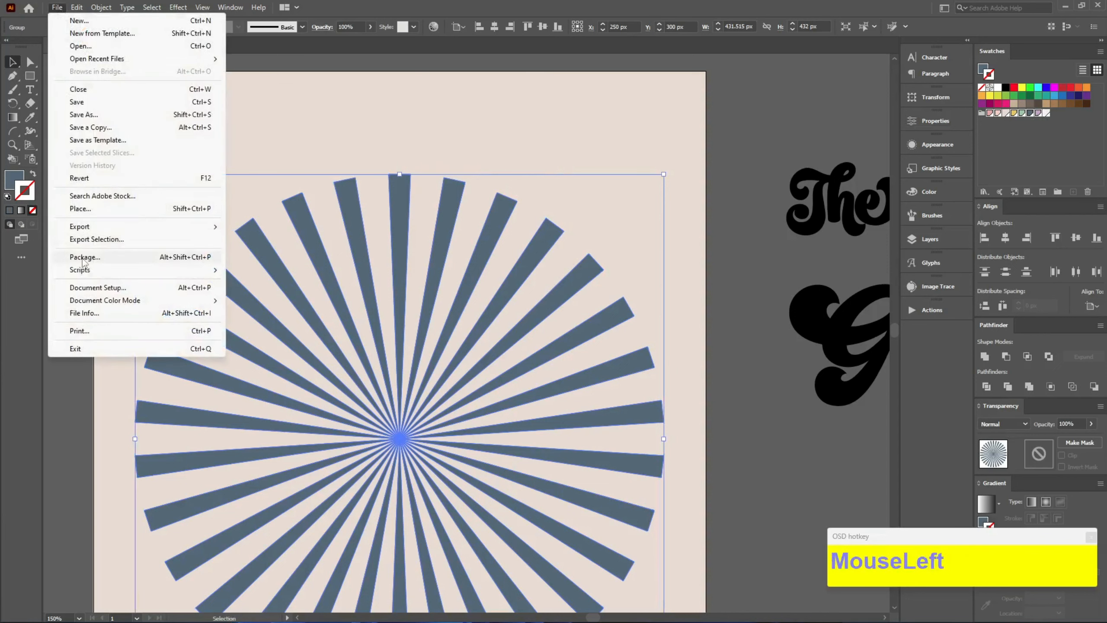
pyautogui.moveTo(86, 270)
pyautogui.click(262, 308)
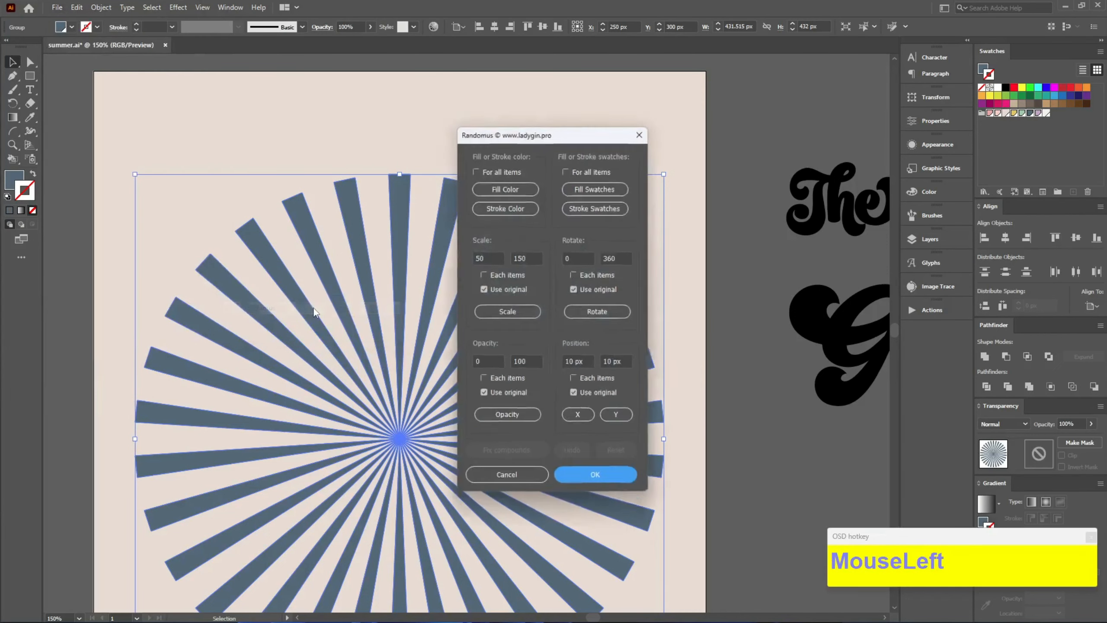
pyautogui.click(578, 188)
pyautogui.click(566, 478)
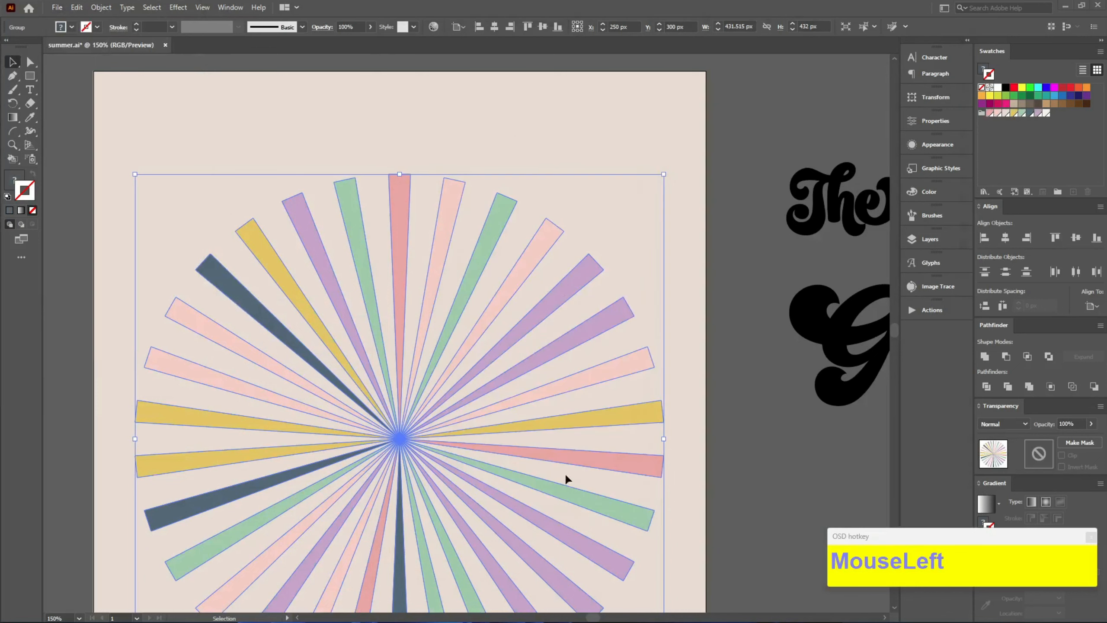
pyautogui.click(671, 233)
# Recolor the upper-right purple ray slate blue and the green ray beside the lower vertical one yellow with the Eyedropper.
pyautogui.scroll(-2, 654, 236)
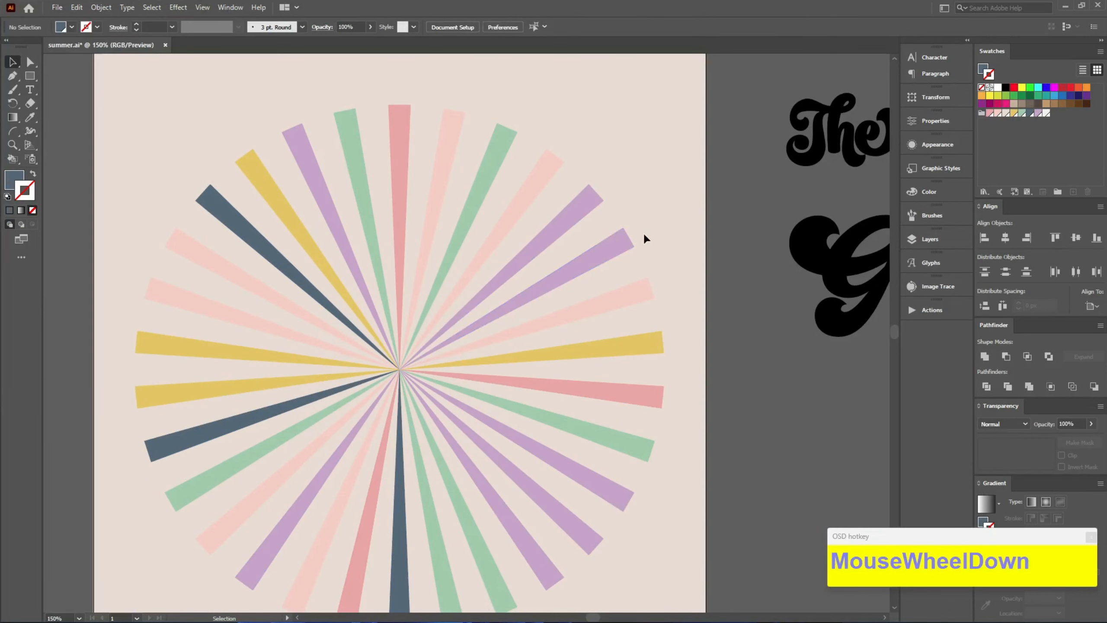
pyautogui.press('i')
pyautogui.keyDown('alt'); pyautogui.click(501, 278); pyautogui.keyUp('alt')
pyautogui.click(547, 349)
pyautogui.keyDown('alt'); pyautogui.click(428, 520); pyautogui.keyUp('alt')
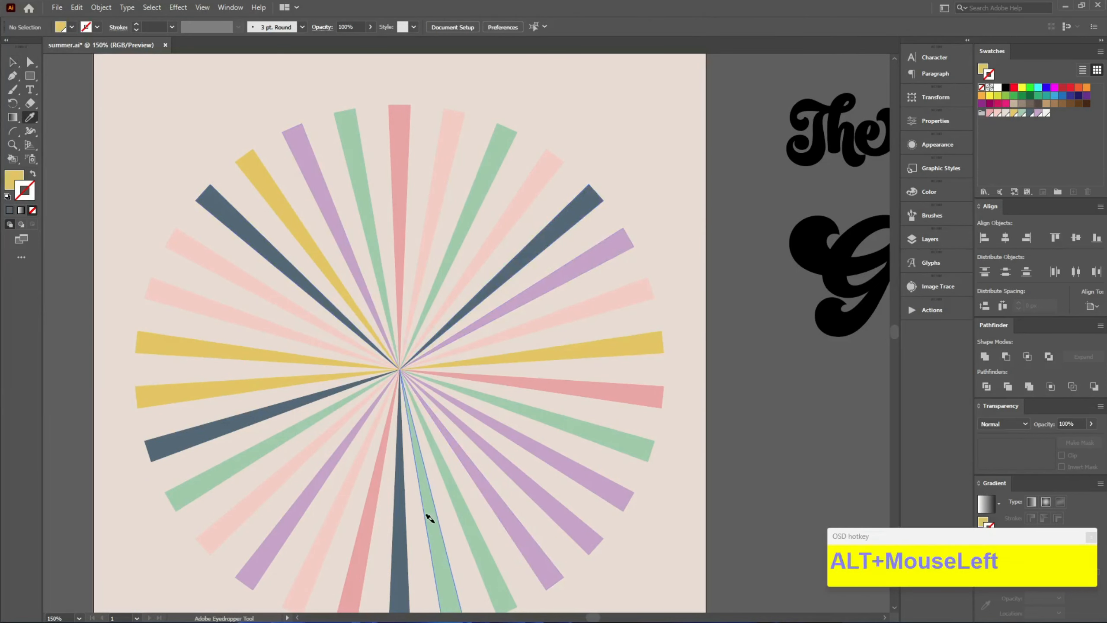
# Recolor the middle of the three lower-right purple rays yellow and the lower-left light pink ray beside the coral one green.
pyautogui.click(391, 285)
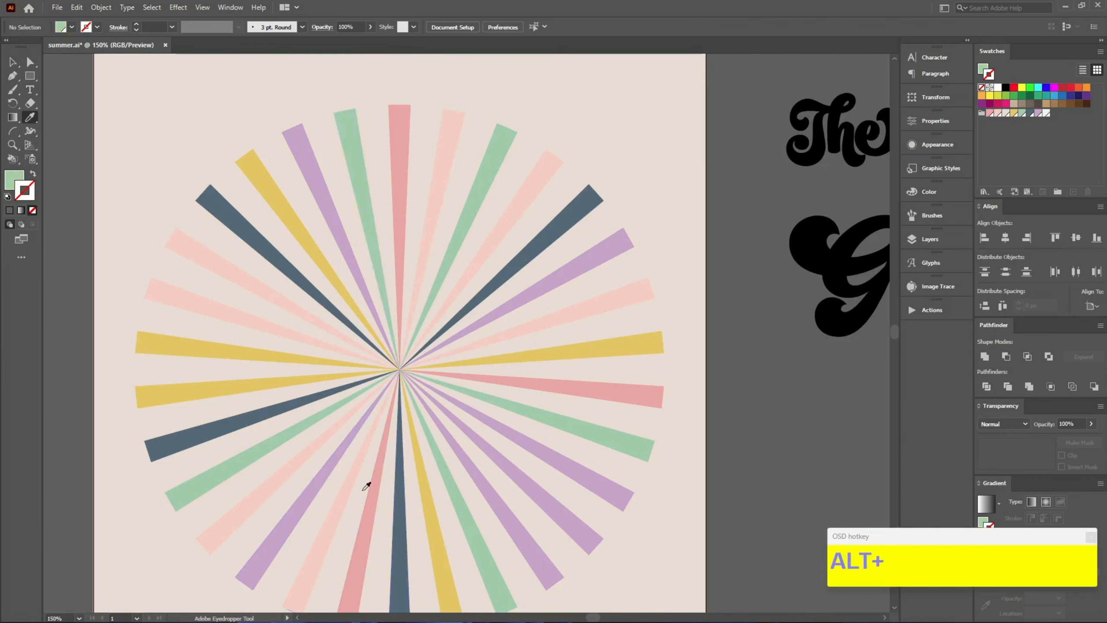
pyautogui.click(292, 373)
pyautogui.keyDown('alt'); pyautogui.click(495, 458); pyautogui.keyUp('alt')
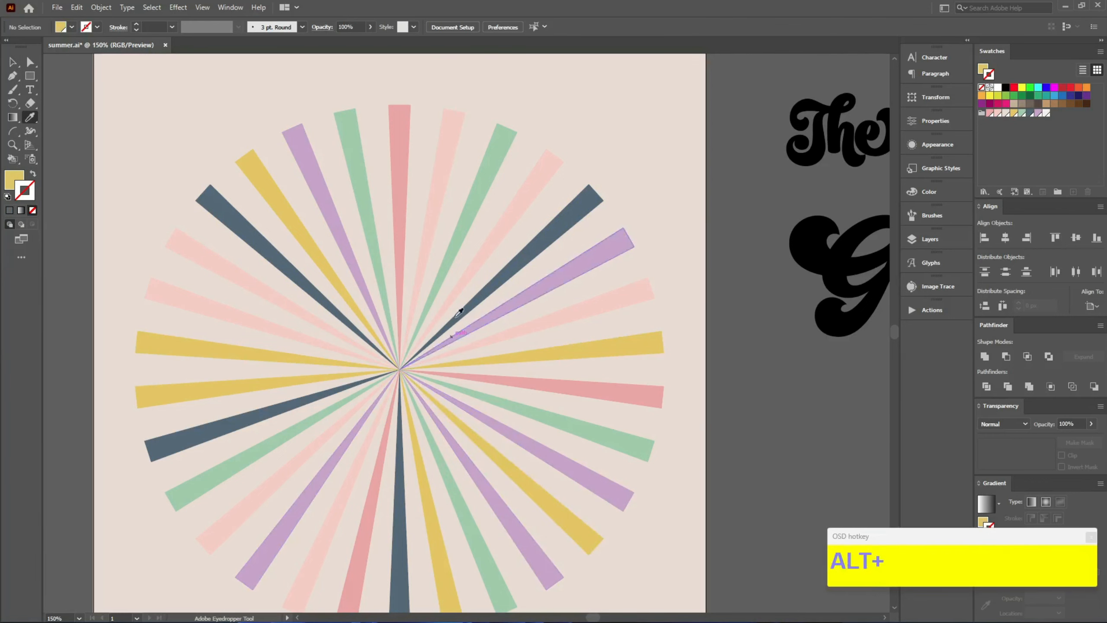
pyautogui.click(444, 260)
pyautogui.keyDown('alt'); pyautogui.click(343, 496); pyautogui.keyUp('alt')
pyautogui.press('v')
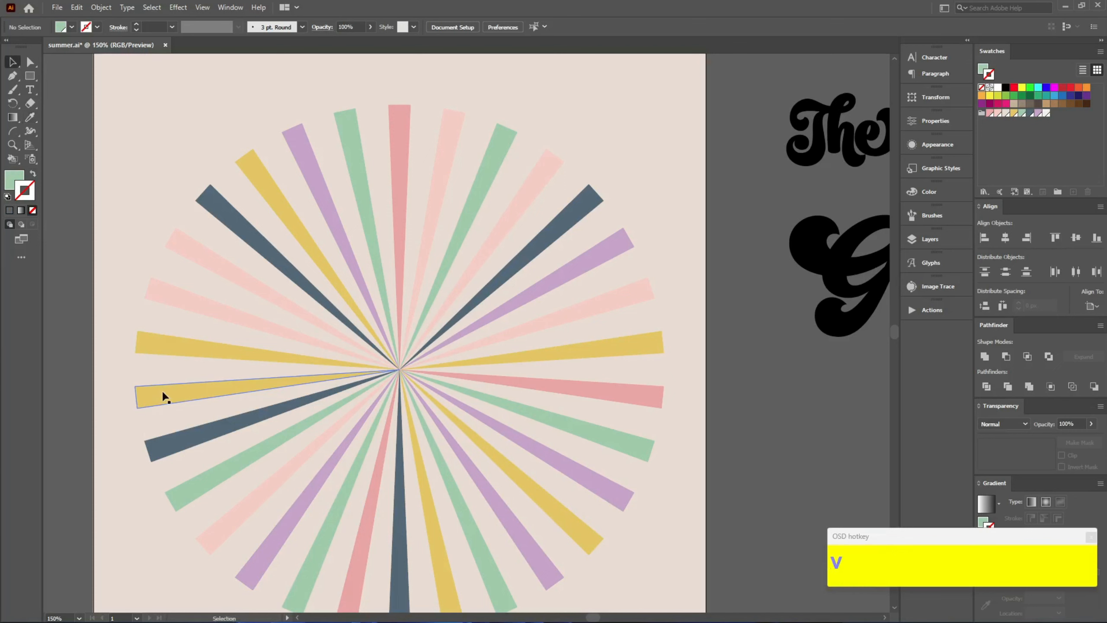
# Sample the slate blue ray with the Eyedropper and recolor the steepest lower-right purple ray and the right-hand coral ray.
pyautogui.press('i')
pyautogui.click(259, 416)
pyautogui.keyDown('alt'); pyautogui.click(471, 478); pyautogui.keyUp('alt')
pyautogui.keyDown('alt'); pyautogui.click(648, 391); pyautogui.keyUp('alt')
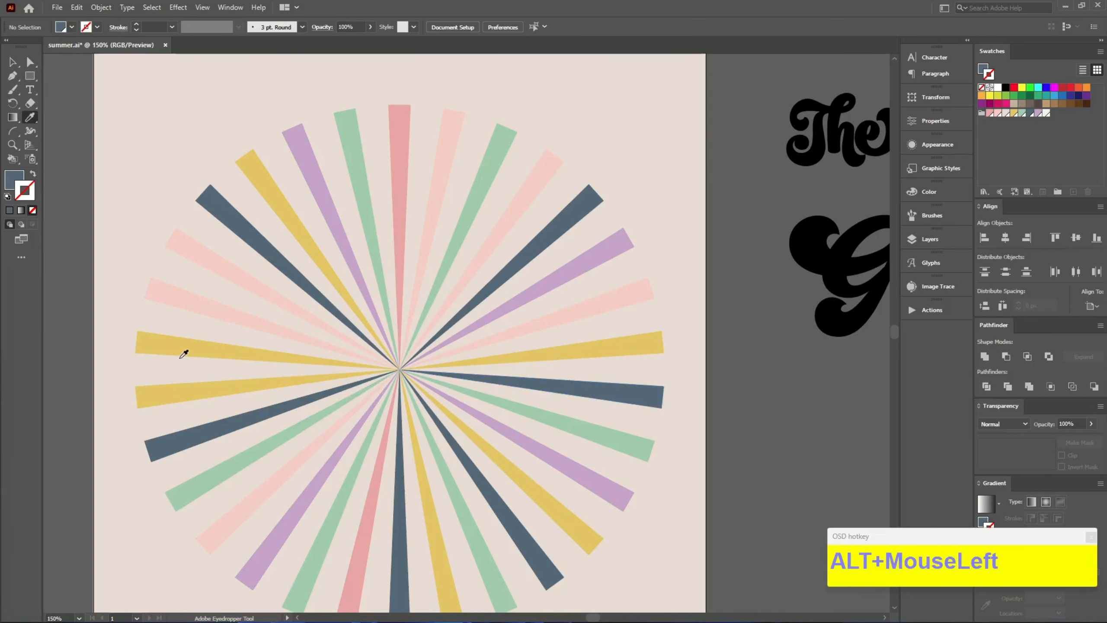
pyautogui.press('v')
pyautogui.click(330, 299)
pyautogui.click(640, 200)
# Draw a slate blue circle 146 px in diameter centered on the sunburst.
pyautogui.press('l')
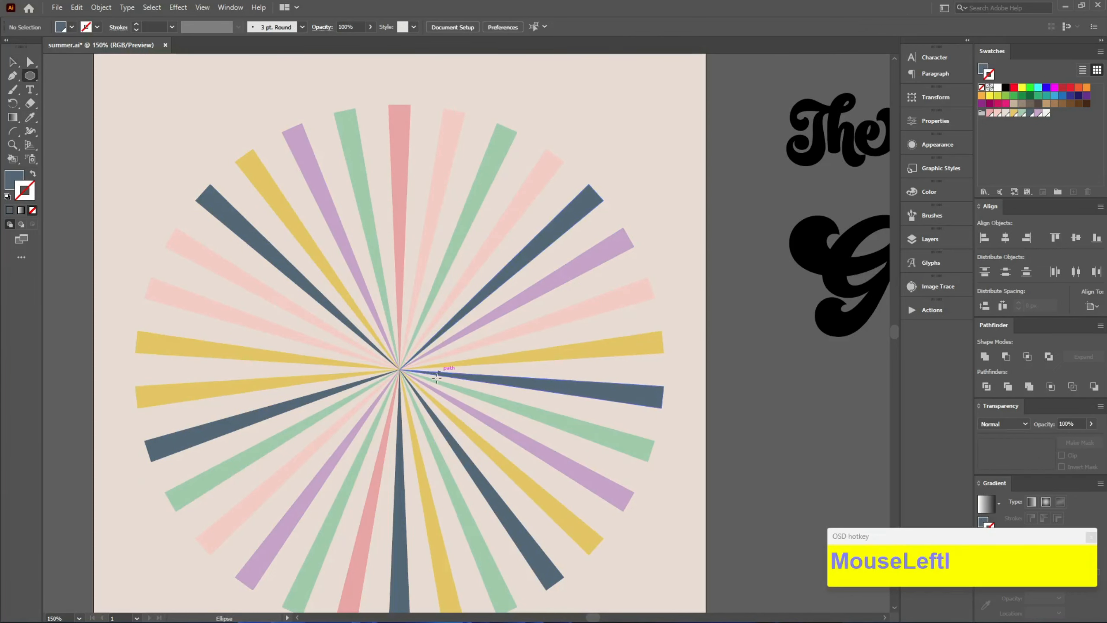
pyautogui.moveTo(399, 369); pyautogui.dragTo(432, 458)
pyautogui.press('v')
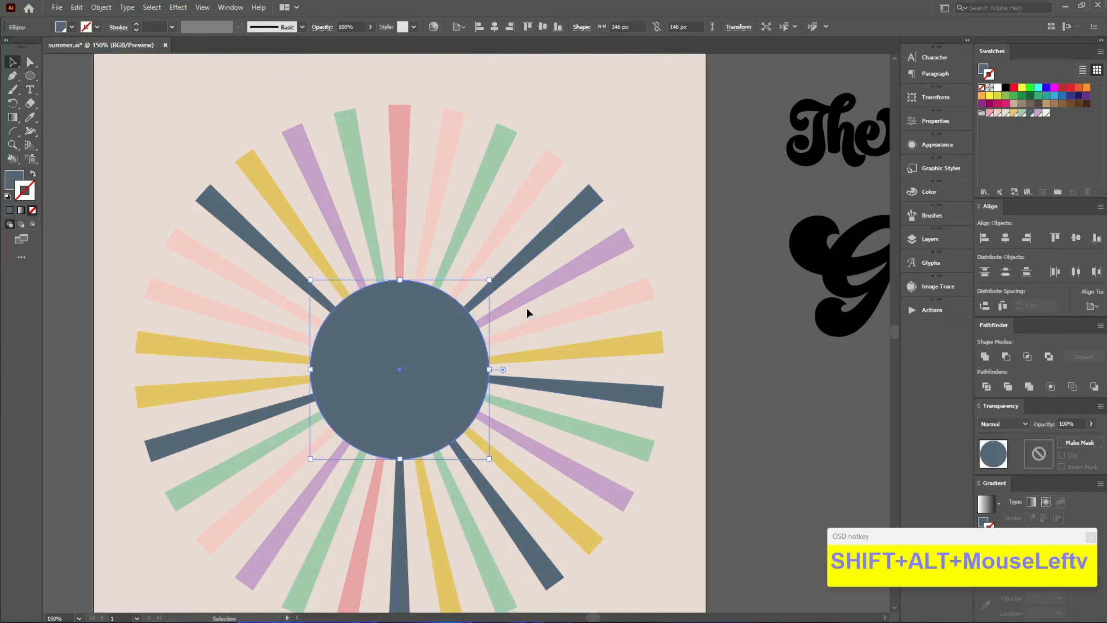
pyautogui.moveTo(512, 182); pyautogui.dragTo(491, 82)
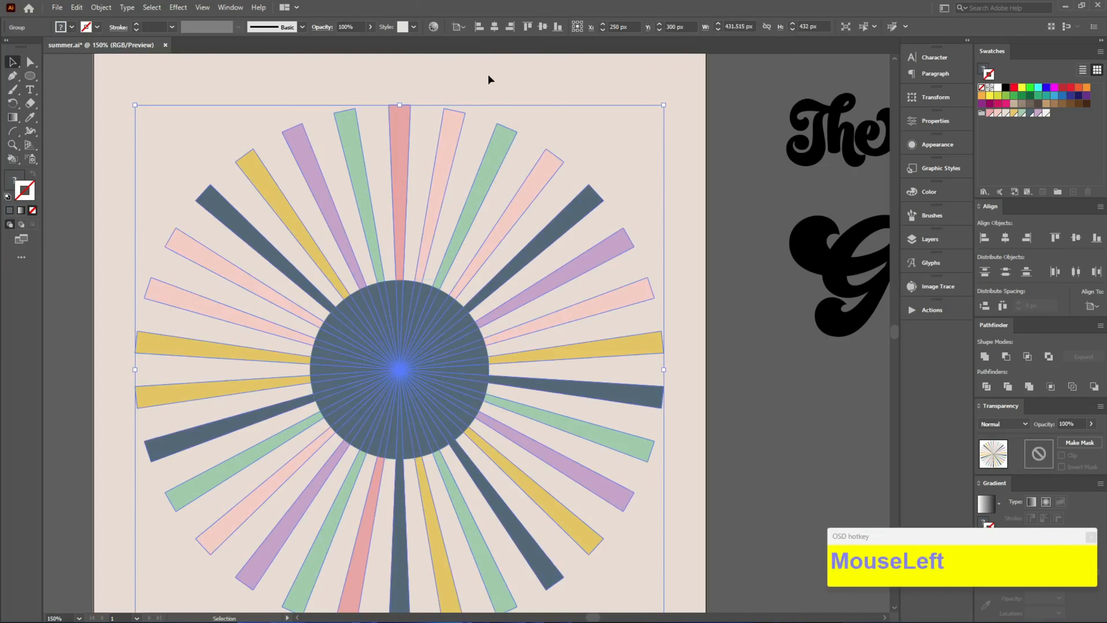
pyautogui.click(662, 180)
pyautogui.click(435, 332)
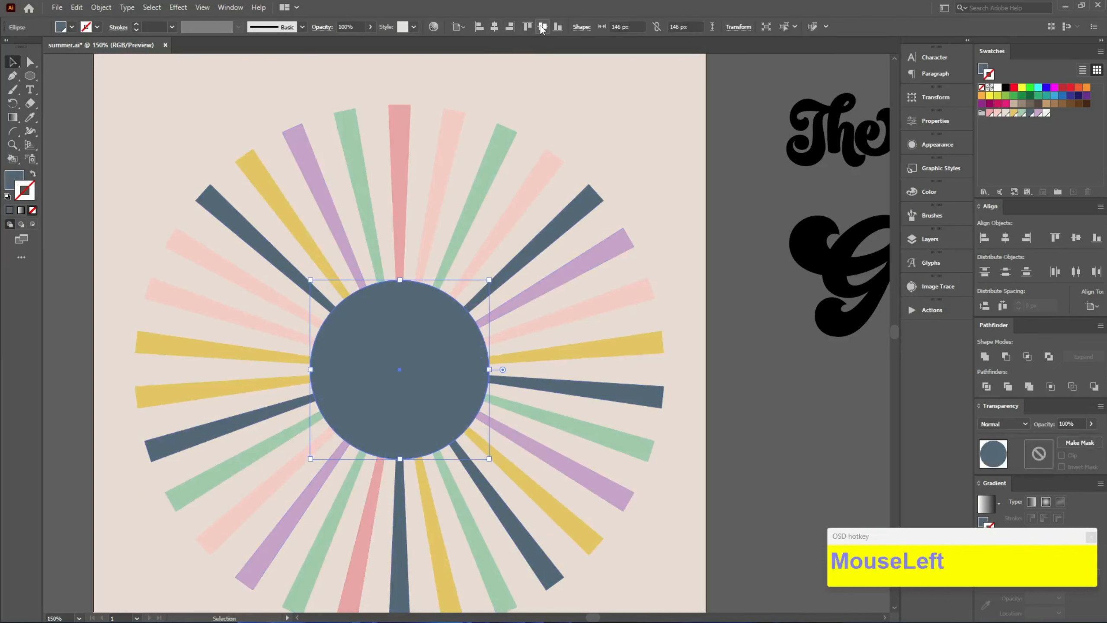
# Cut the circle and all ray parts inside it out of the sunburst with the Shape Builder tool.
pyautogui.moveTo(640, 173); pyautogui.dragTo(355, 444)
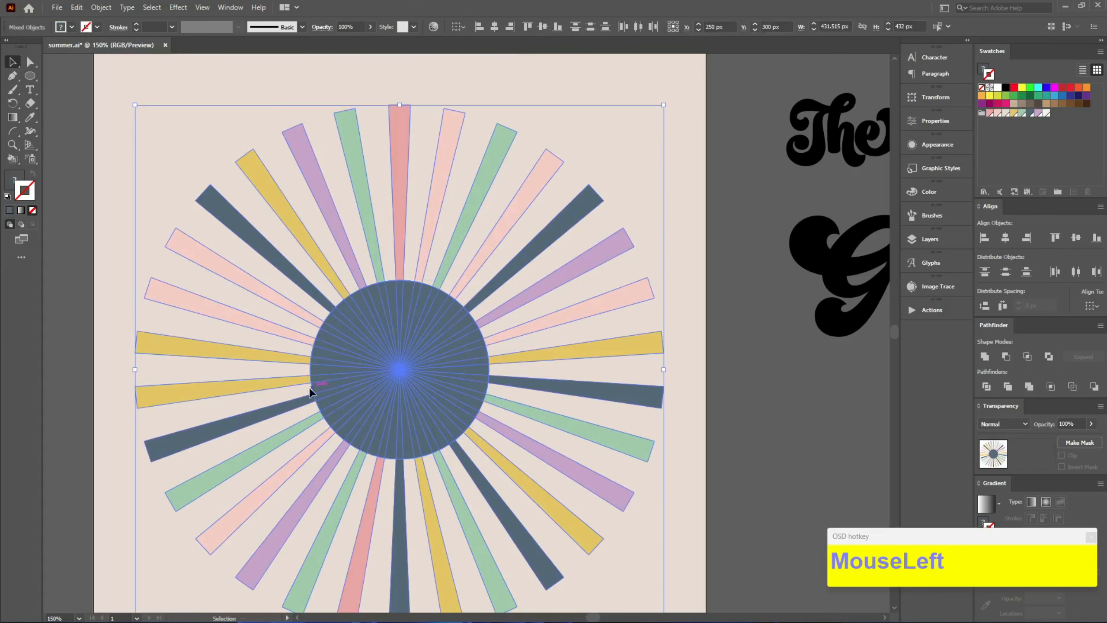
pyautogui.hotkey('shift', 'm')
pyautogui.scroll(2, 342, 380)
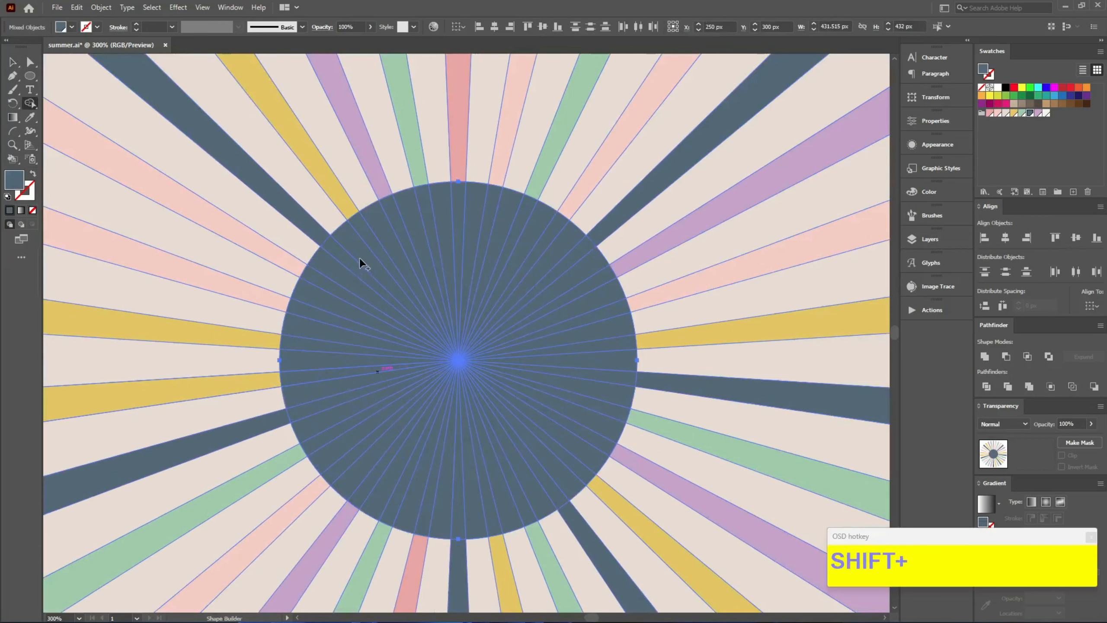
pyautogui.moveTo(351, 239); pyautogui.dragTo(510, 380)
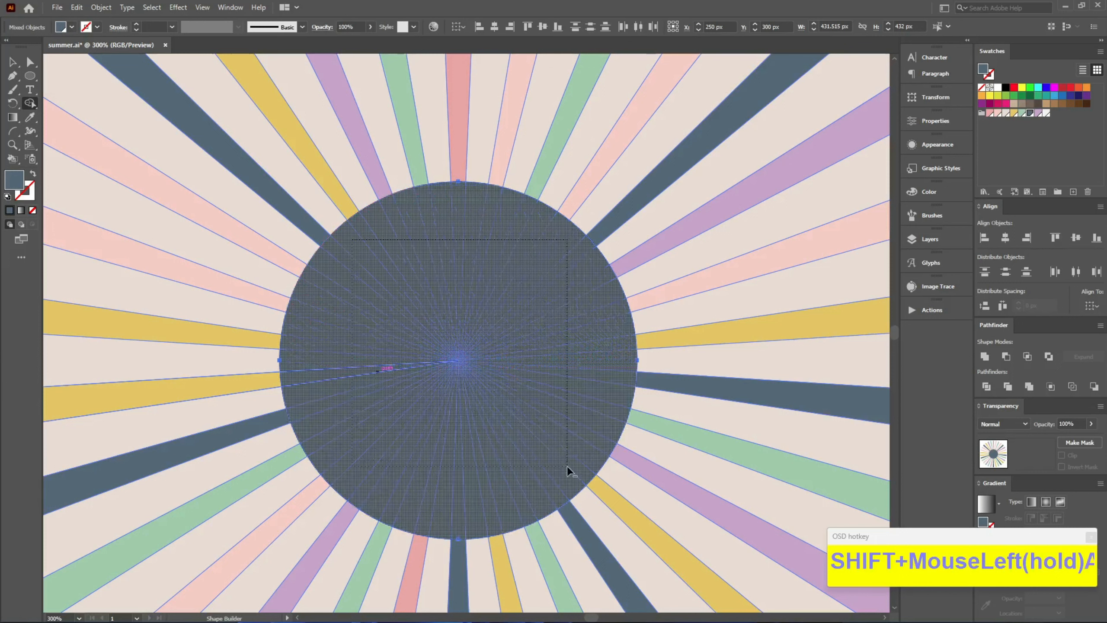
pyautogui.moveTo(569, 471); pyautogui.dragTo(551, 436)
# Duplicate the "Cool Summer Vibes" text and place the copy below the Groovy font sample.
pyautogui.scroll(-4, 390, 360)
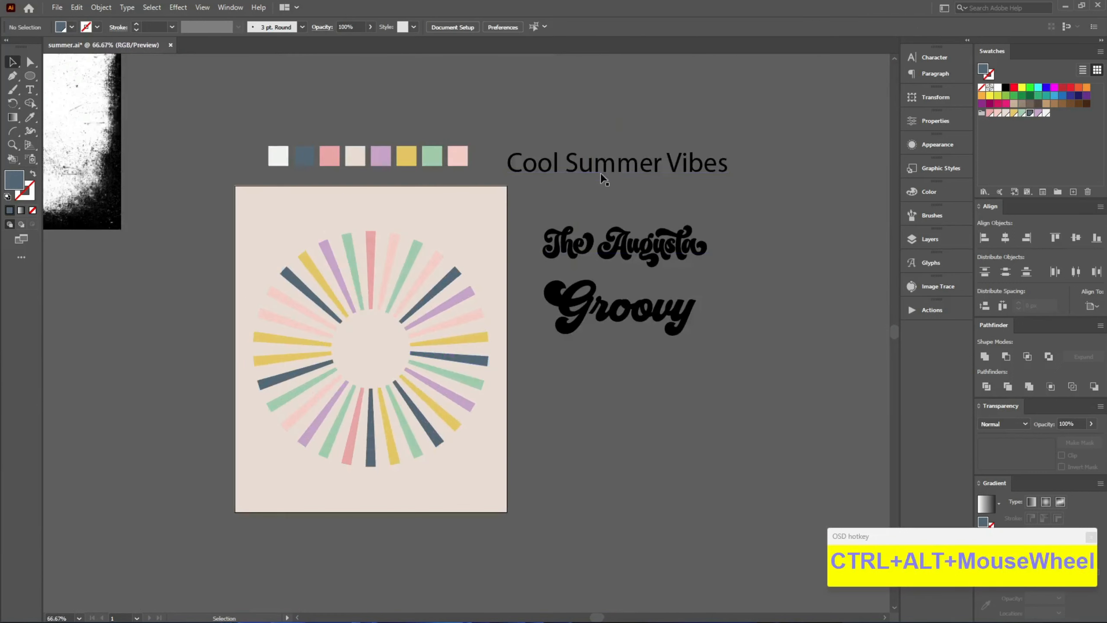
pyautogui.click(607, 170)
pyautogui.moveTo(606, 170); pyautogui.dragTo(692, 386)
pyautogui.scroll(1, 674, 408)
# Break the copied text into three lines reading Cool, Summer and Vibes.
pyautogui.press('t')
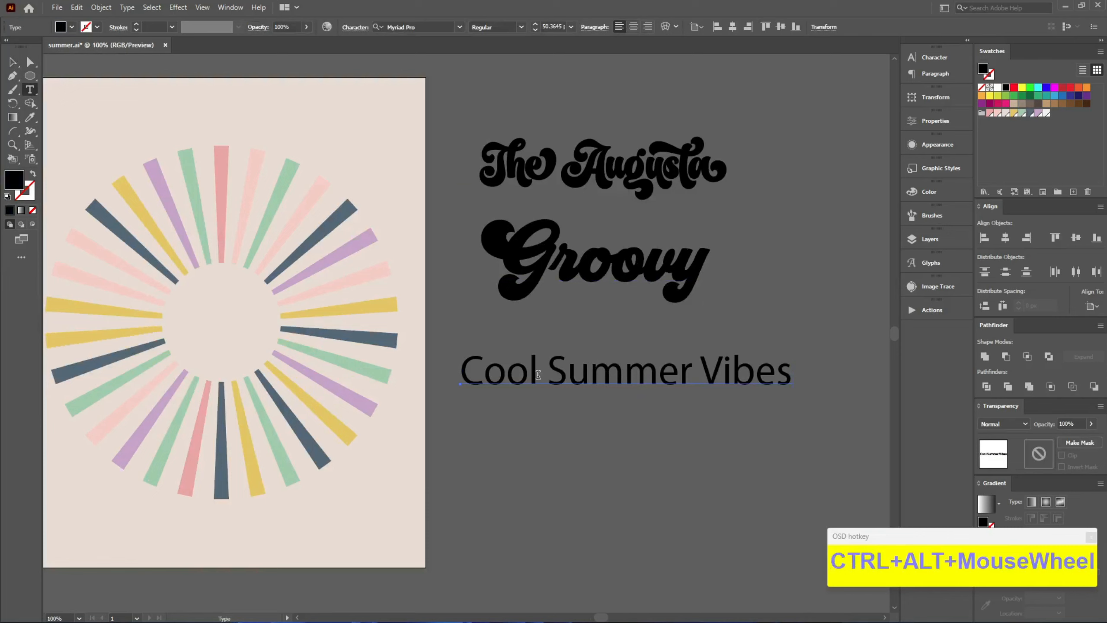
pyautogui.click(542, 372)
pyautogui.press('Return')
pyautogui.click(610, 420)
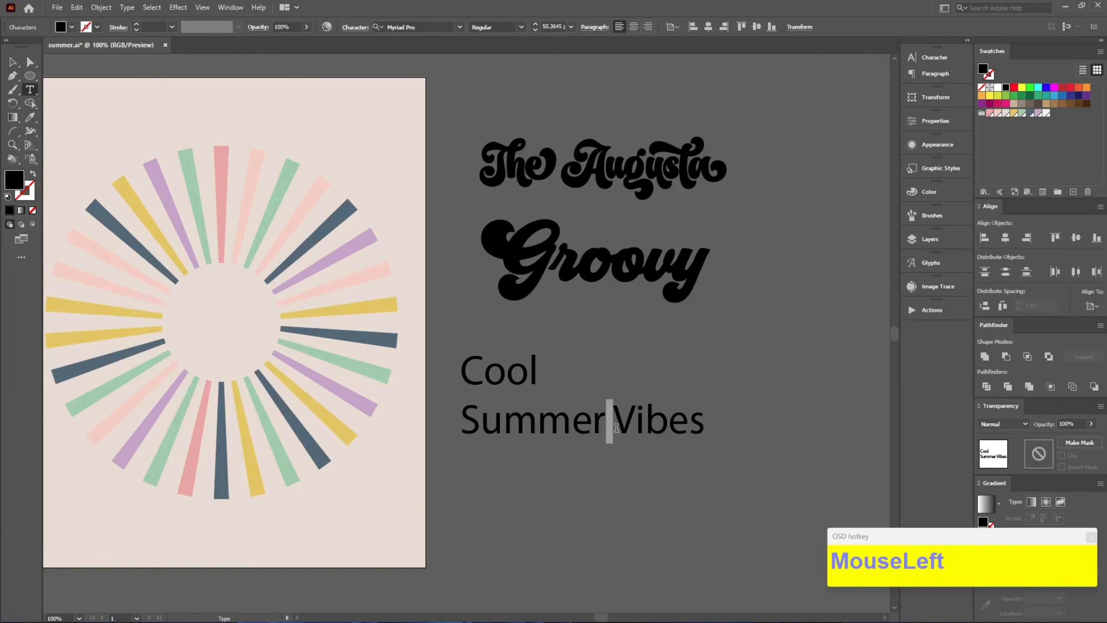
pyautogui.press('Return')
pyautogui.press('Escape')
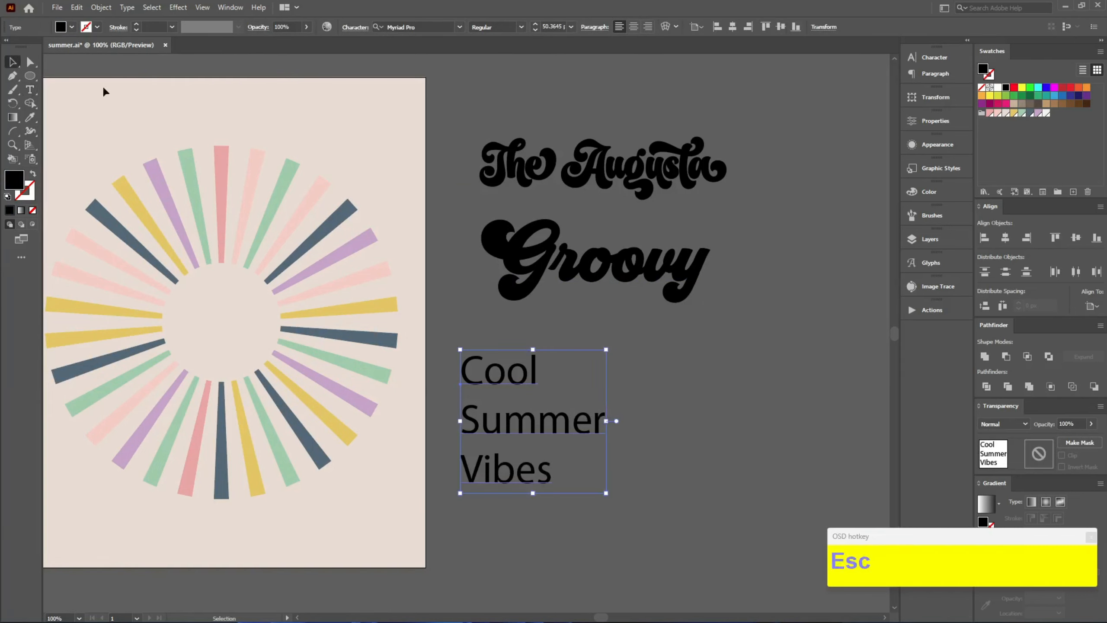
# Split the text into separate lines with the divideTextFrame script and enlarge them to about 79 pt.
pyautogui.click(57, 7)
pyautogui.moveTo(89, 273)
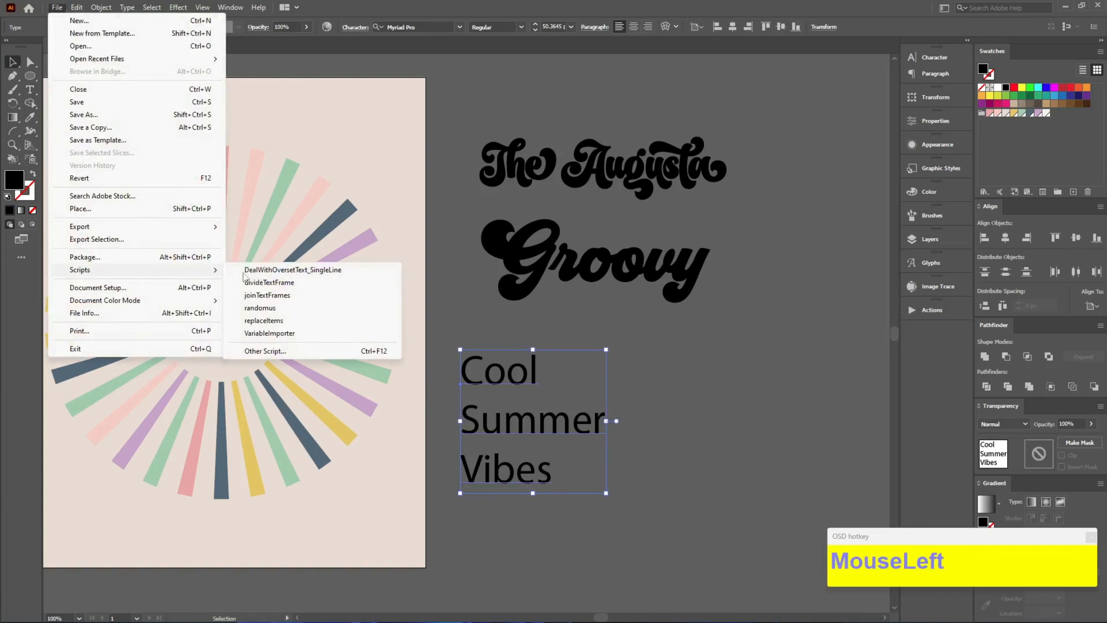
pyautogui.click(270, 282)
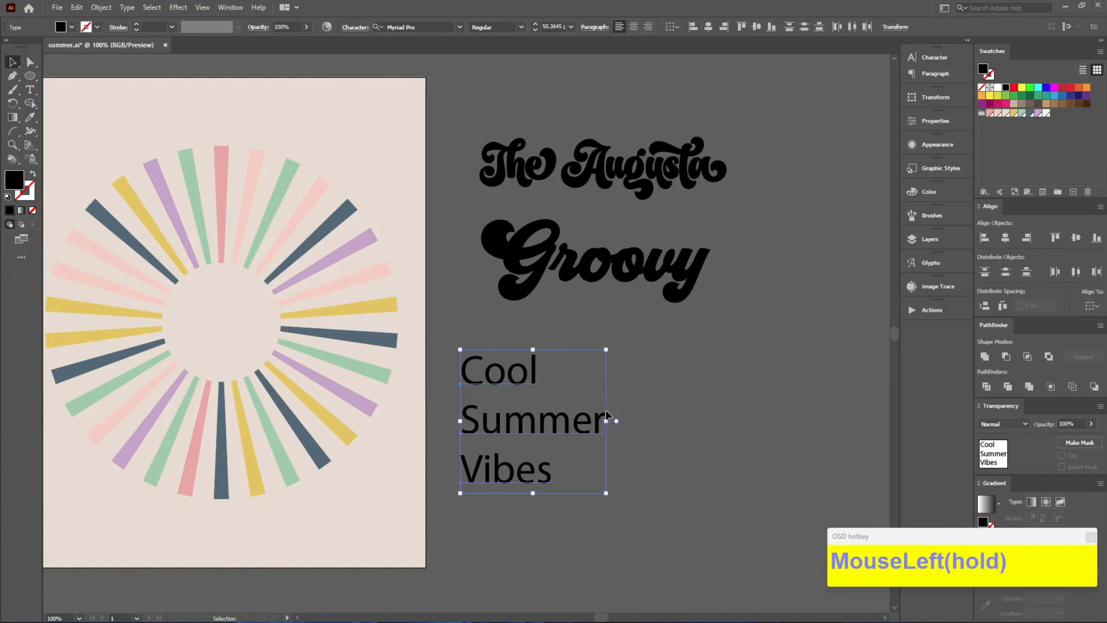
pyautogui.moveTo(605, 420); pyautogui.dragTo(689, 421)
pyautogui.scroll(-1, 579, 398)
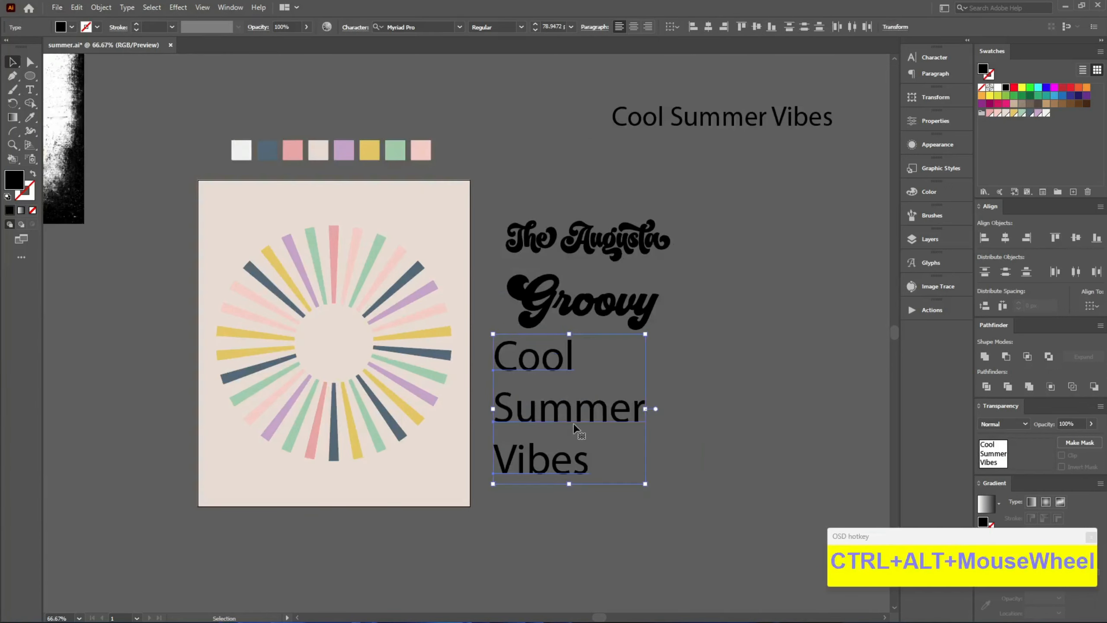
# Move the three words lower and shift the The Augusta and Groovy font samples away from the artboard.
pyautogui.moveTo(485, 449); pyautogui.dragTo(640, 560)
pyautogui.moveTo(542, 365); pyautogui.dragTo(537, 405)
pyautogui.moveTo(660, 253); pyautogui.dragTo(746, 225)
pyautogui.moveTo(567, 308); pyautogui.dragTo(634, 301)
# Copy the text style of the The Augusta sample onto the words Cool, Summer and Vibes with the Eyedropper.
pyautogui.click(539, 420)
pyautogui.press('i')
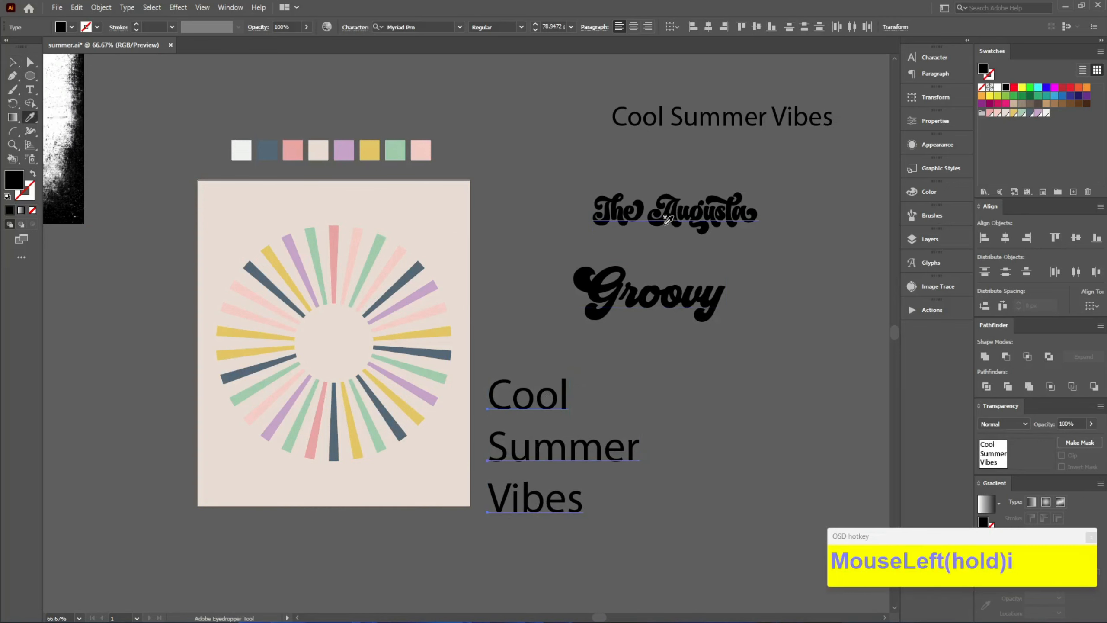
pyautogui.click(666, 217)
pyautogui.press('v')
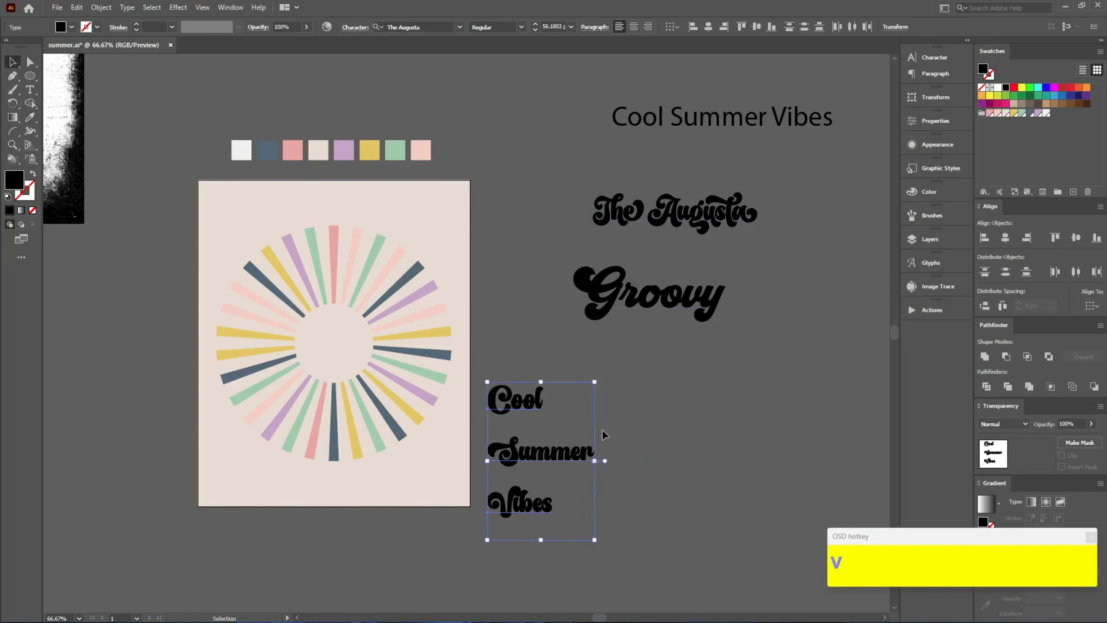
pyautogui.click(674, 417)
# Give only the letter C of Cool the Groovy Script style sampled from the Groovy text.
pyautogui.press('t')
pyautogui.moveTo(514, 395); pyautogui.dragTo(491, 401)
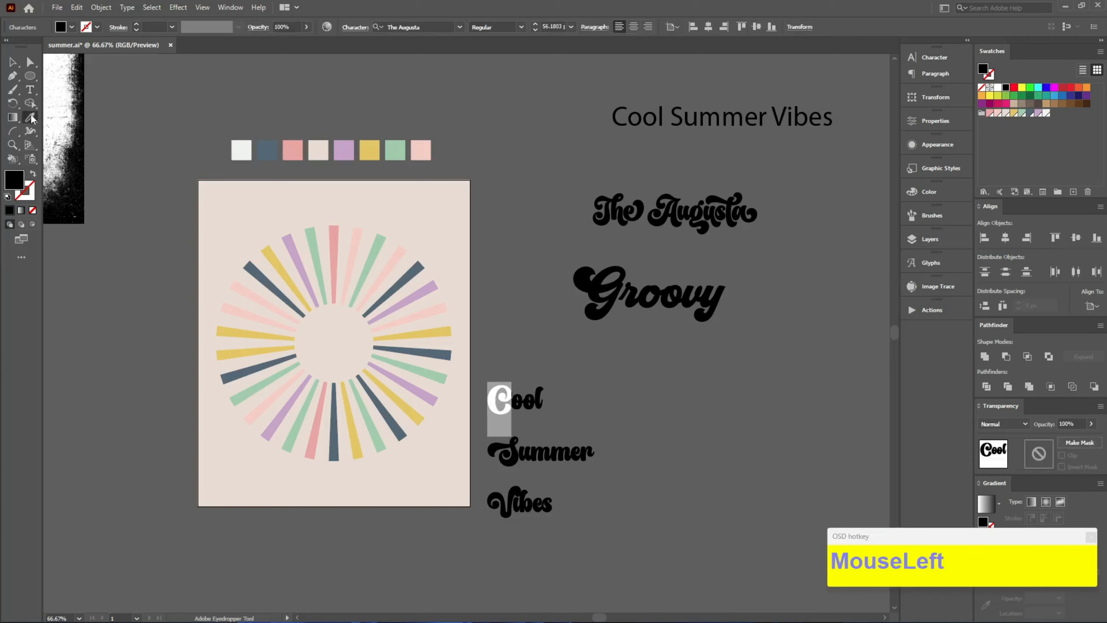
pyautogui.click(615, 290)
pyautogui.press('Escape')
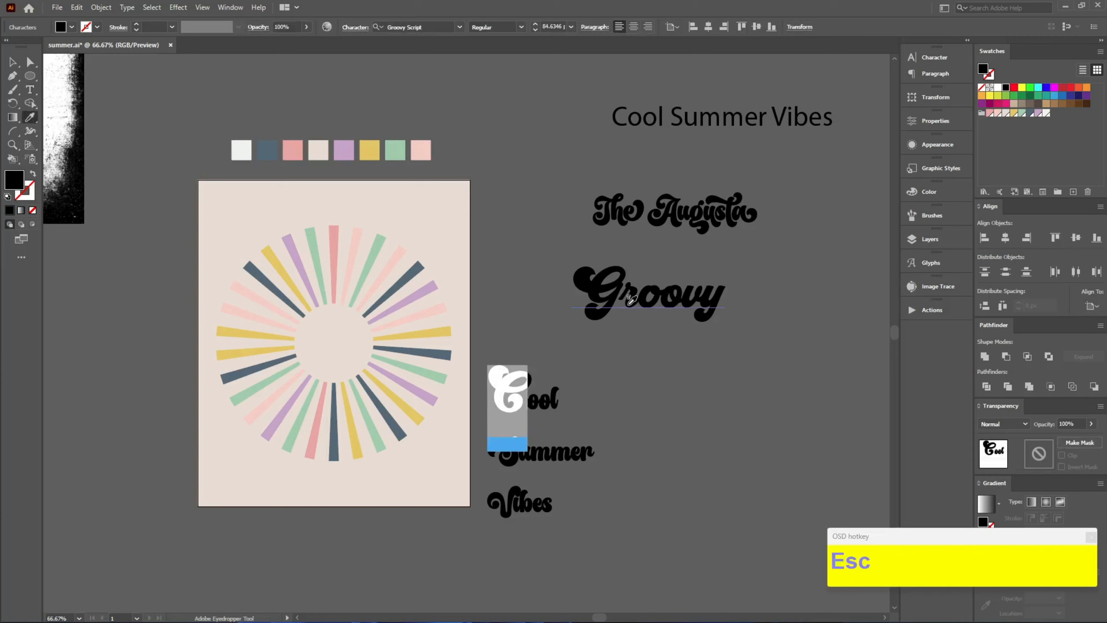
# Set the font size of Cool, Summer and Vibes to 56 pt and shift the three words slightly up.
pyautogui.click(577, 433)
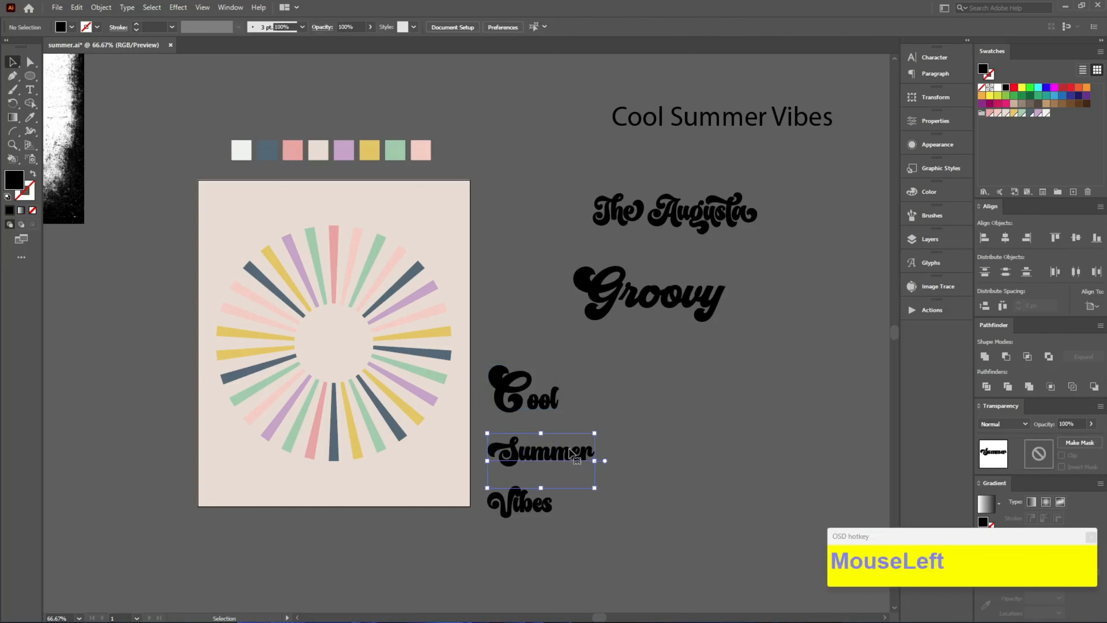
pyautogui.scroll(1, 563, 480)
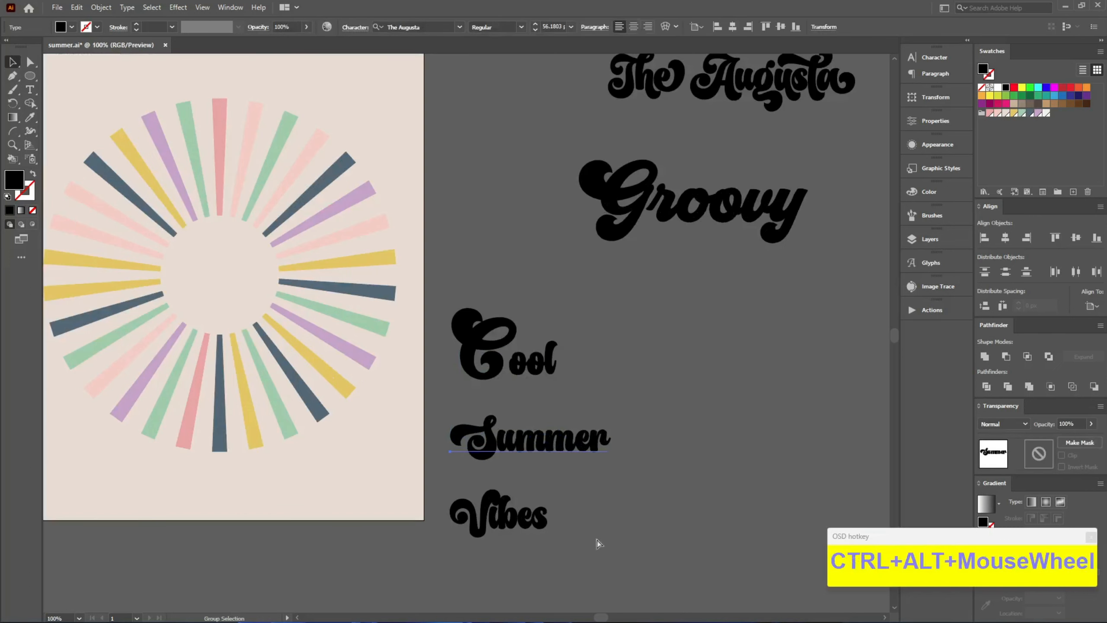
pyautogui.keyDown('shift'); pyautogui.click(453, 342); pyautogui.keyUp('shift')
pyautogui.scroll(-3, 550, 27)
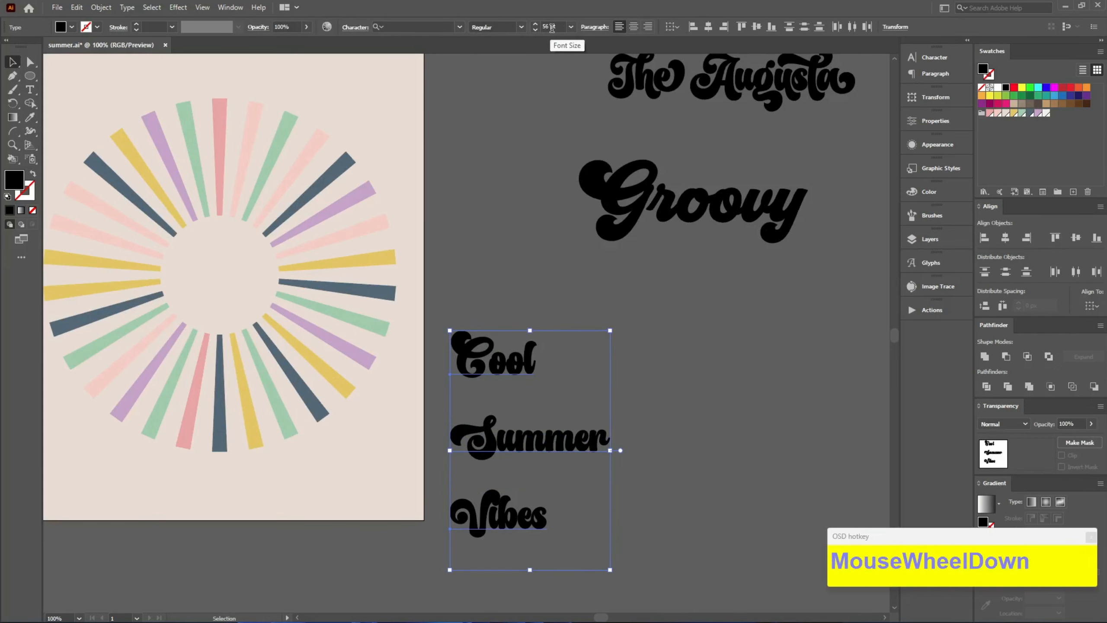
pyautogui.moveTo(598, 441); pyautogui.dragTo(689, 442)
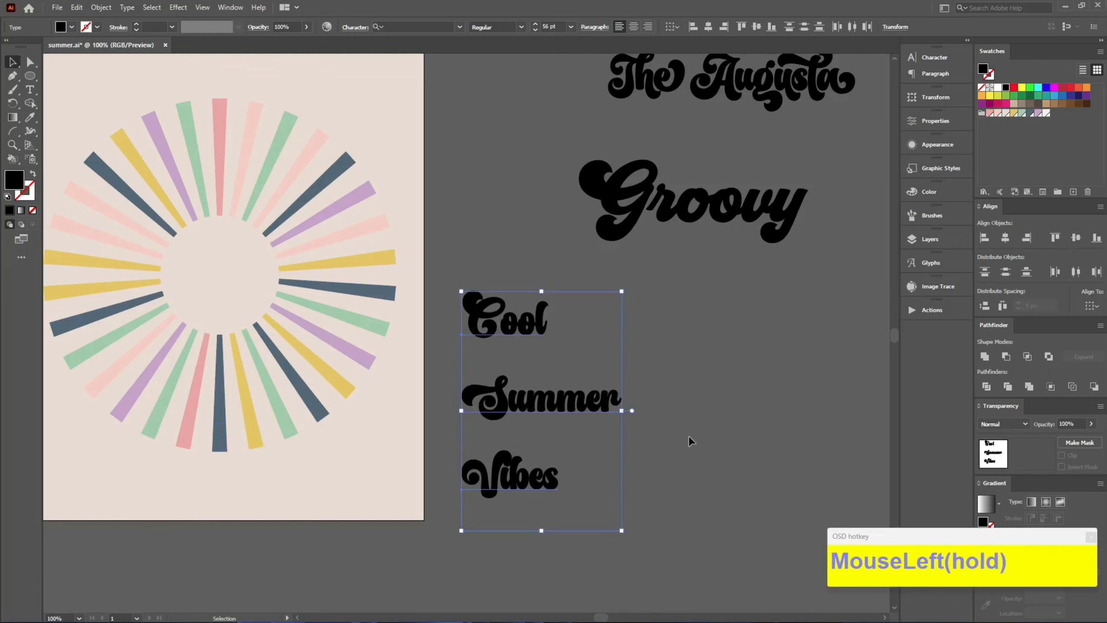
pyautogui.click(717, 449)
# Move the The Augusta and Groovy font samples farther up, clear of the three words.
pyautogui.scroll(3, 615, 400)
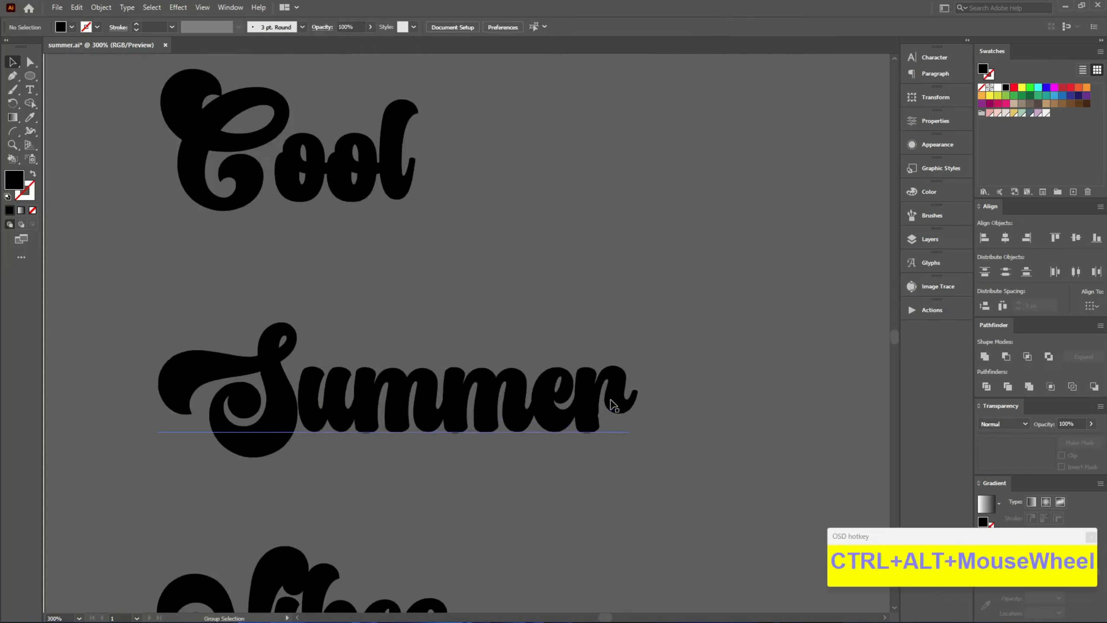
pyautogui.scroll(-3, 615, 405)
pyautogui.click(612, 398)
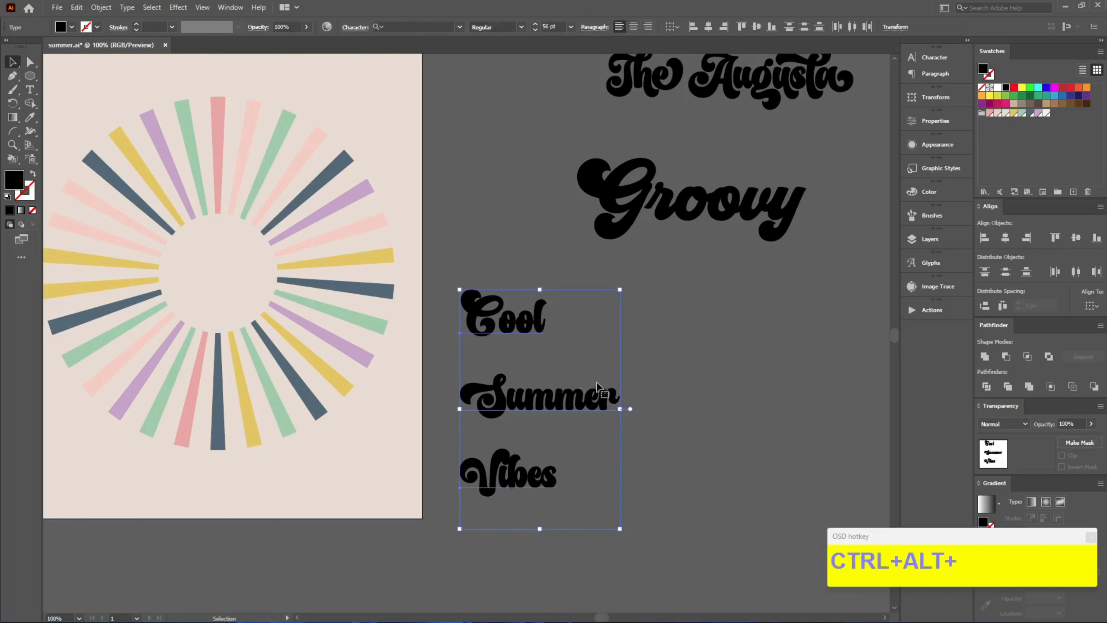
pyautogui.scroll(-2, 615, 395)
pyautogui.moveTo(615, 395); pyautogui.dragTo(174, 373)
pyautogui.moveTo(715, 355); pyautogui.dragTo(642, 172)
pyautogui.moveTo(665, 238); pyautogui.dragTo(699, 151)
pyautogui.click(712, 321)
# Shift both o's of Cool slightly down and closer to the C with the Touch Type tool.
pyautogui.scroll(3, 628, 388)
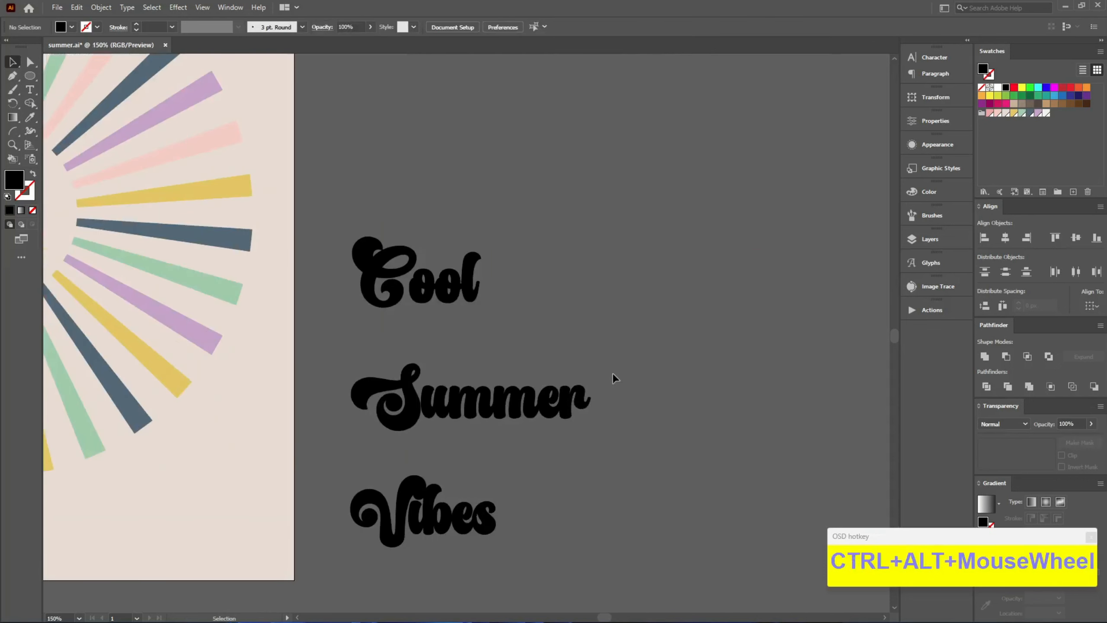
pyautogui.click(463, 289)
pyautogui.scroll(2, 463, 288)
pyautogui.hotkey('shift', 't')
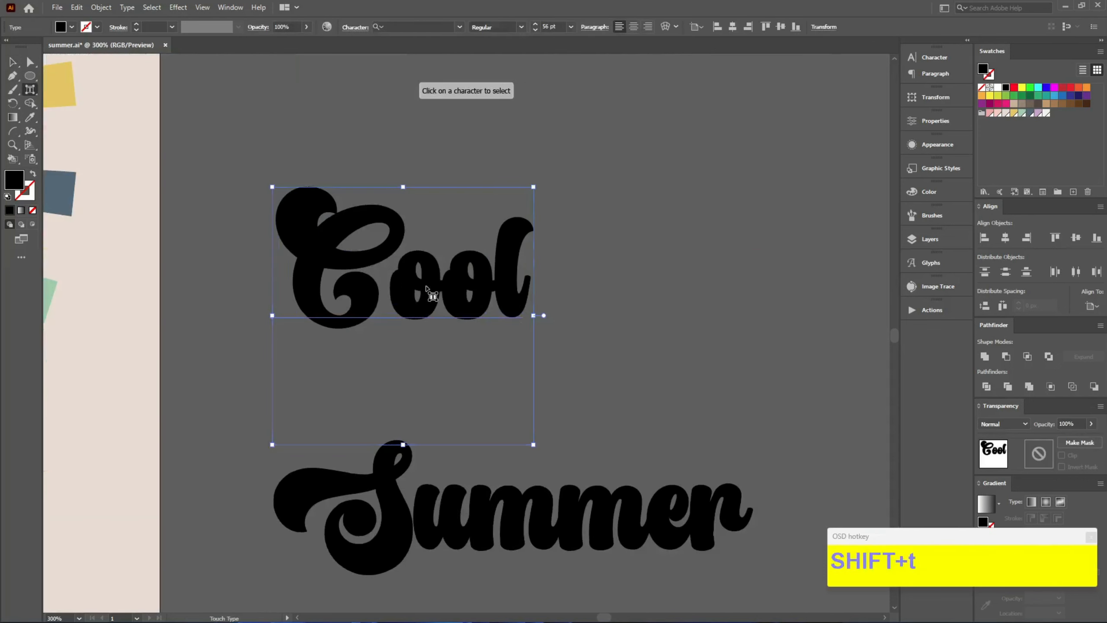
pyautogui.scroll(1, 423, 289)
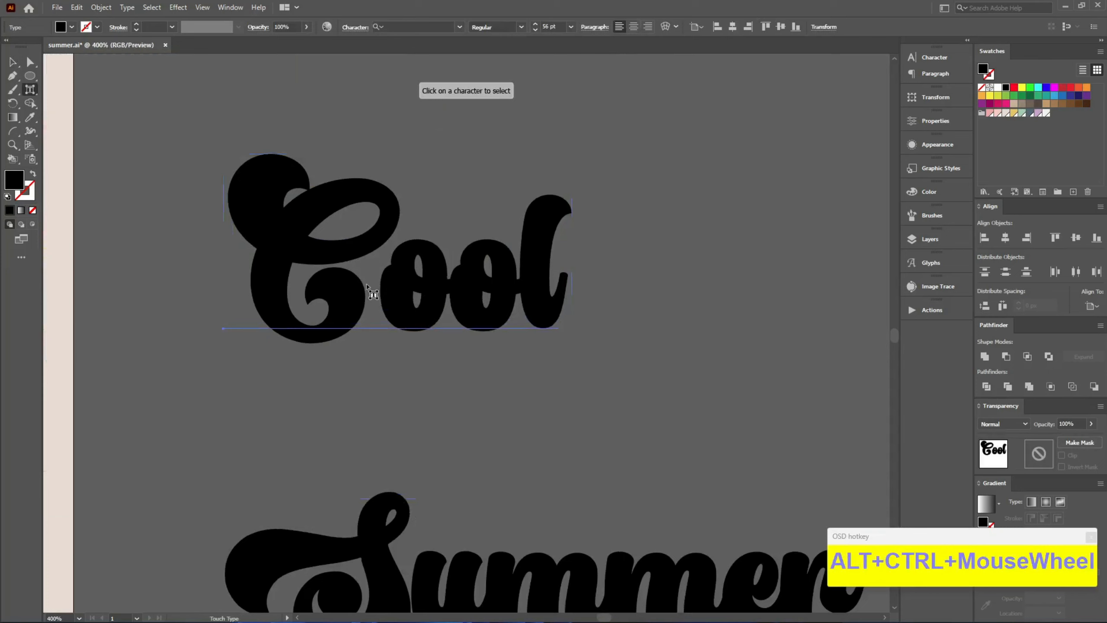
pyautogui.click(423, 308)
pyautogui.moveTo(424, 310); pyautogui.dragTo(414, 328)
pyautogui.click(496, 302)
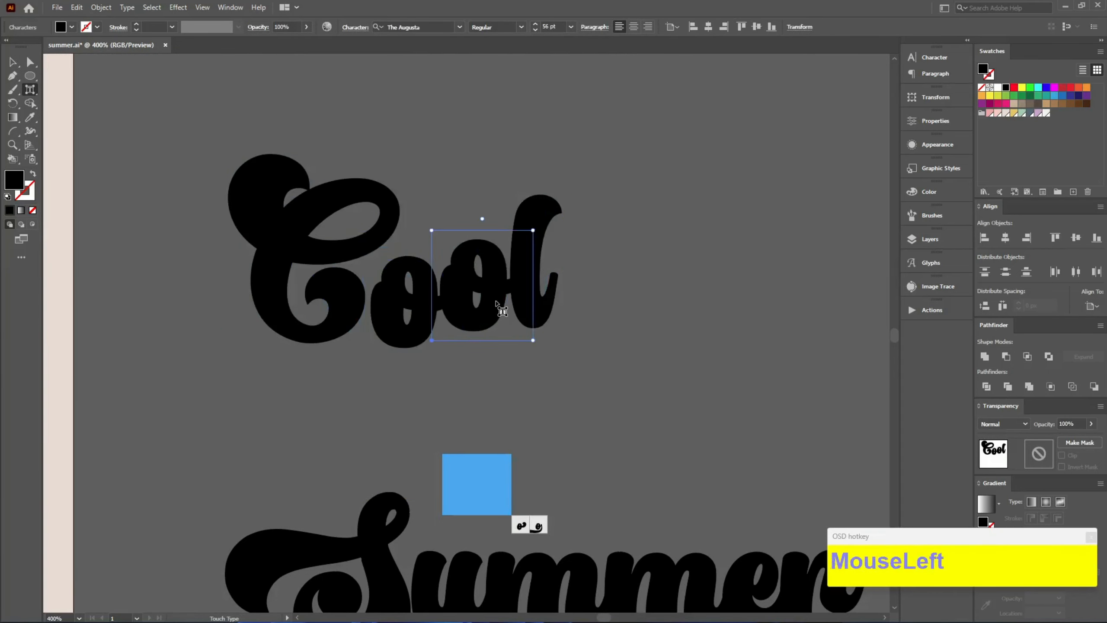
pyautogui.moveTo(496, 303); pyautogui.dragTo(491, 321)
# Lower the l of Cool to line up with the o's and stretch it slightly taller.
pyautogui.click(542, 296)
pyautogui.moveTo(542, 297); pyautogui.dragTo(542, 318)
pyautogui.moveTo(499, 202); pyautogui.dragTo(500, 187)
# Nudge the C of Cool slightly right and stretch it a little taller.
pyautogui.click(322, 236)
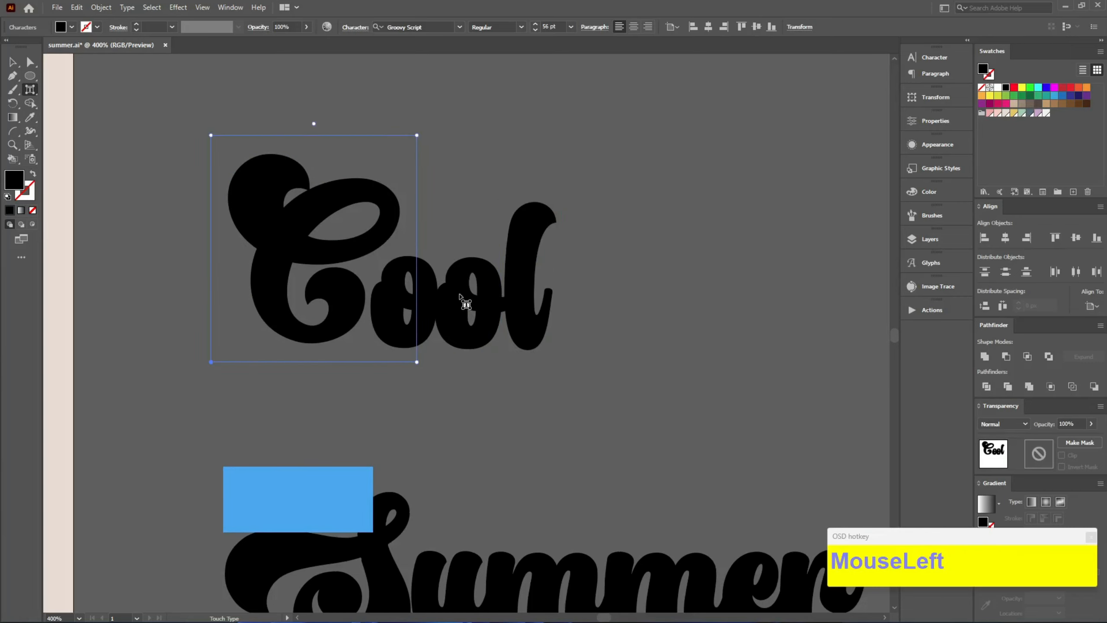
pyautogui.click(389, 309)
pyautogui.click(321, 325)
pyautogui.moveTo(332, 328); pyautogui.dragTo(335, 328)
pyautogui.moveTo(216, 142); pyautogui.dragTo(215, 130)
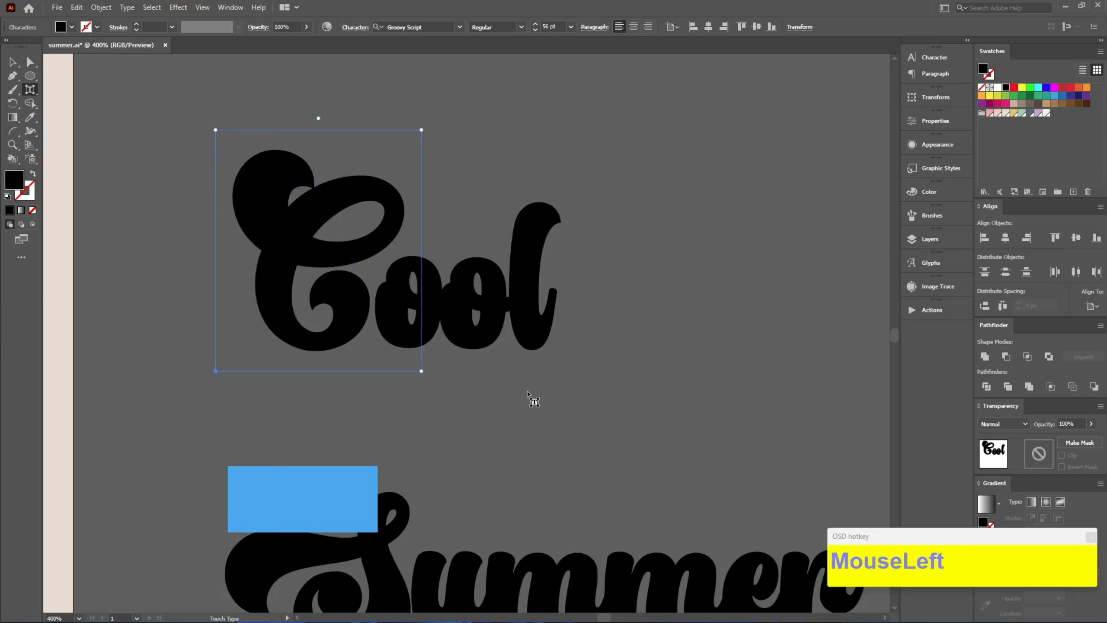
pyautogui.press('v')
pyautogui.click(529, 397)
# Move Cool up and away from Summer, and raise Summer to leave more space above Vibes.
pyautogui.scroll(-3, 284, 316)
pyautogui.moveTo(314, 307); pyautogui.dragTo(381, 175)
pyautogui.scroll(2, 378, 422)
pyautogui.moveTo(377, 421); pyautogui.dragTo(371, 360)
# Replace the second m of Summer with the alternate glyph whose long tail sweeps under the word.
pyautogui.hotkey('shift', 't')
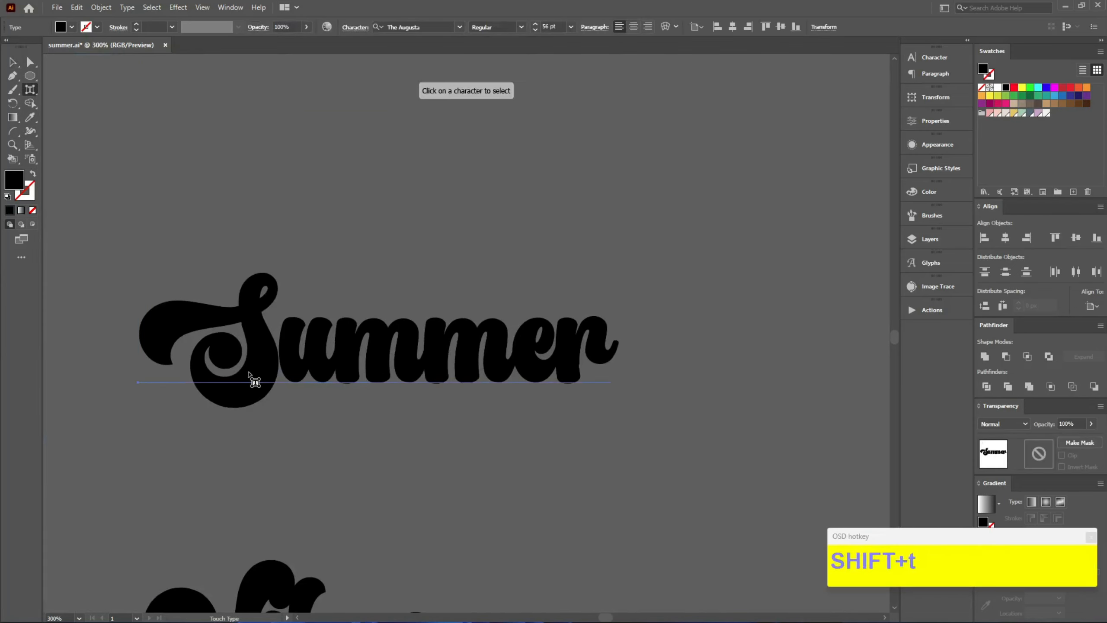
pyautogui.click(250, 374)
pyautogui.click(343, 371)
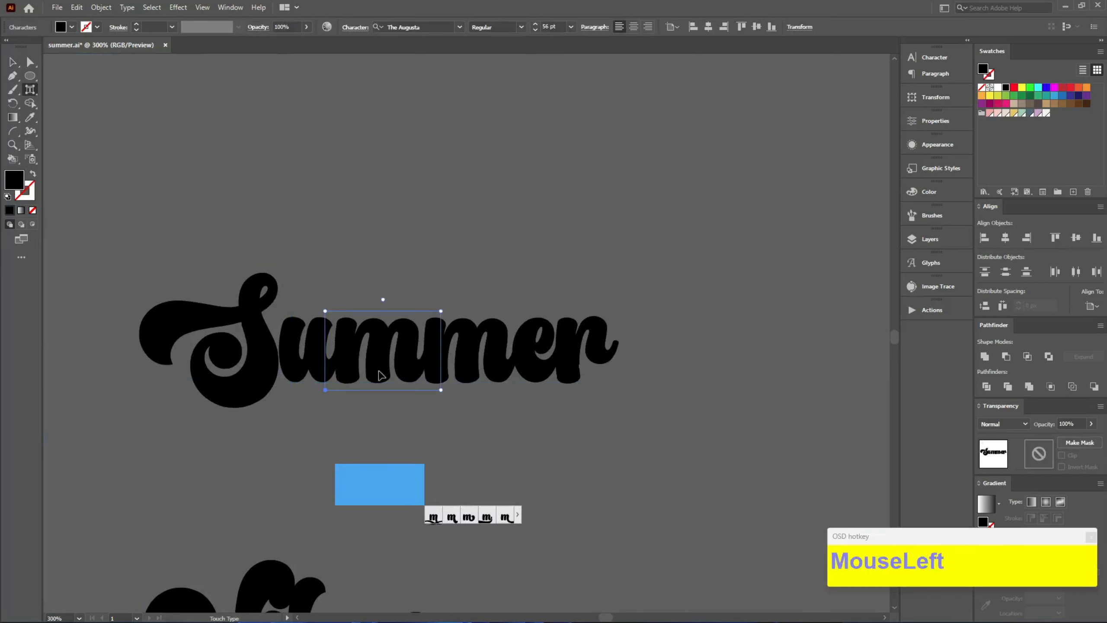
pyautogui.click(492, 372)
pyautogui.click(596, 519)
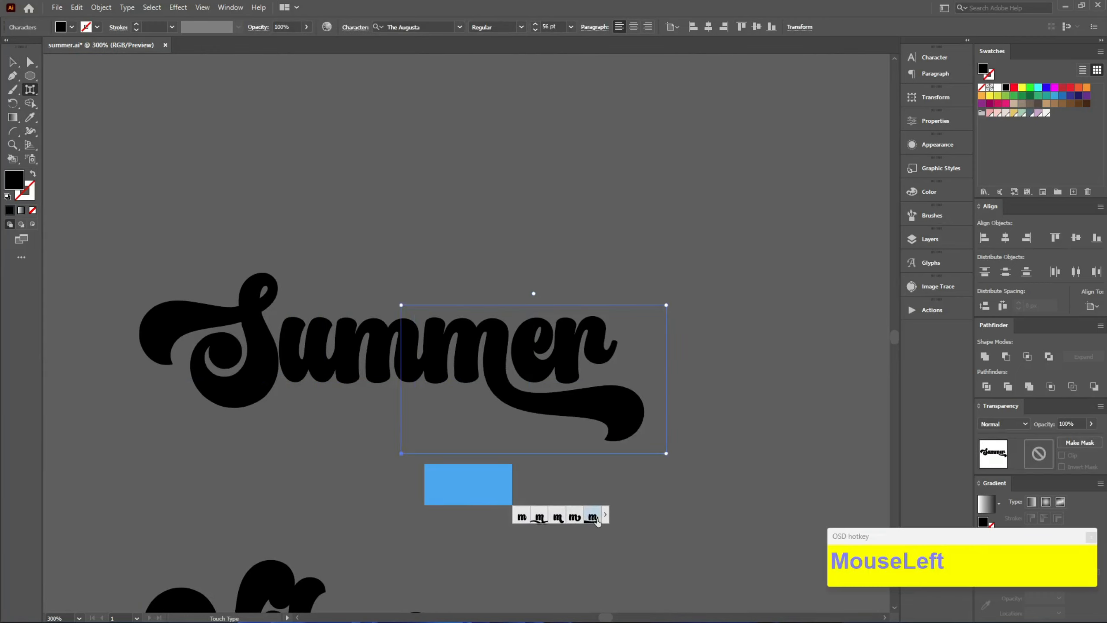
# Replace the r of Summer with the alternate glyph that has a tall, raised curl.
pyautogui.click(588, 362)
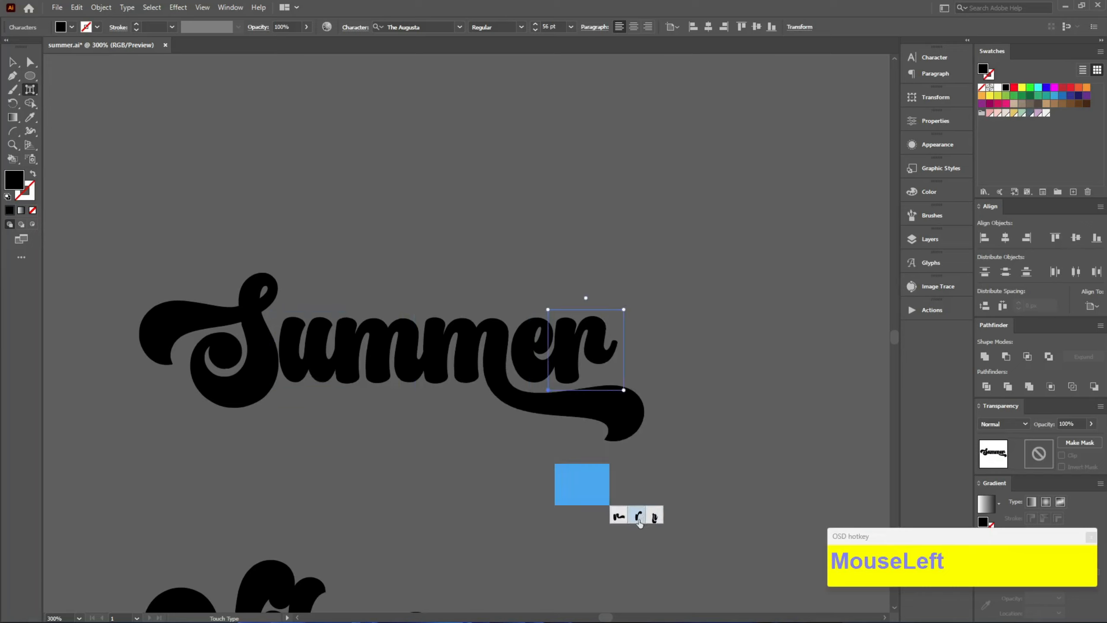
pyautogui.click(614, 518)
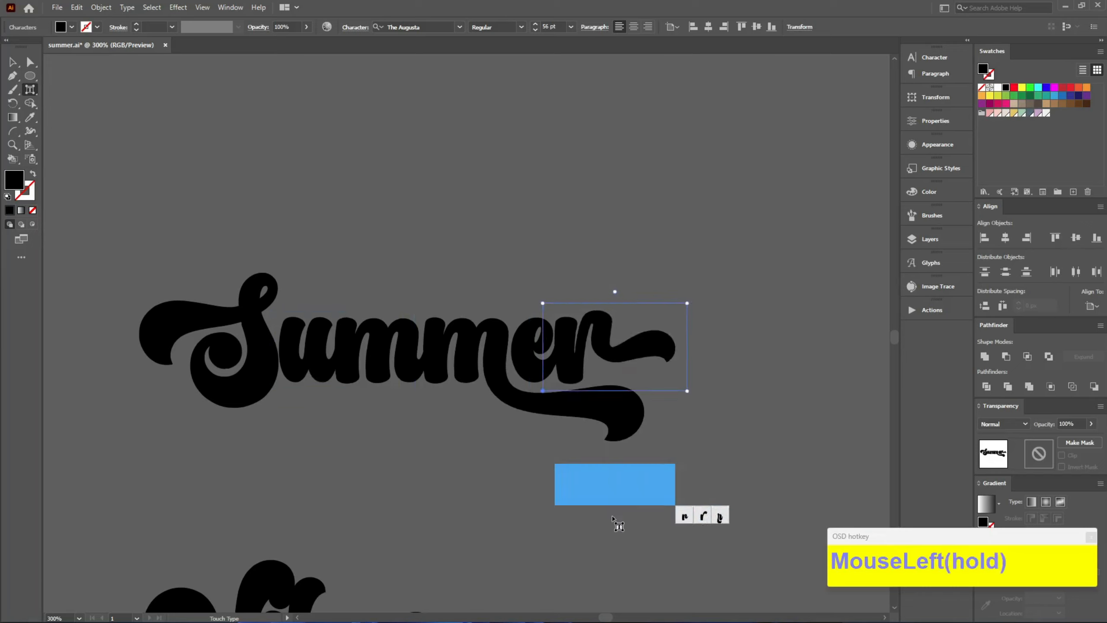
pyautogui.click(698, 515)
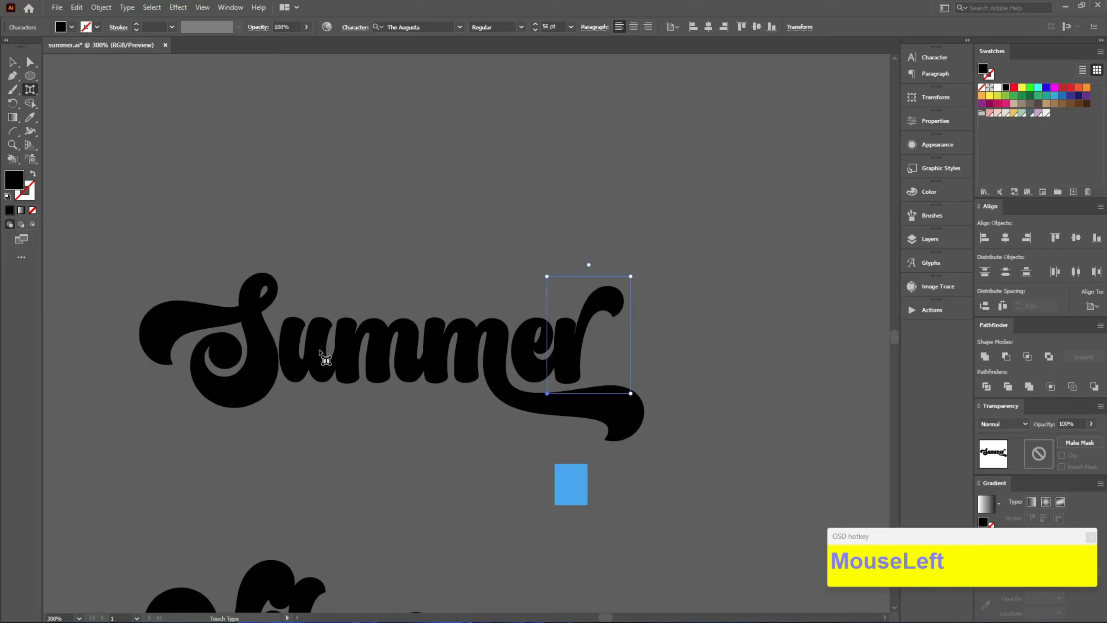
pyautogui.click(13, 62)
pyautogui.click(392, 196)
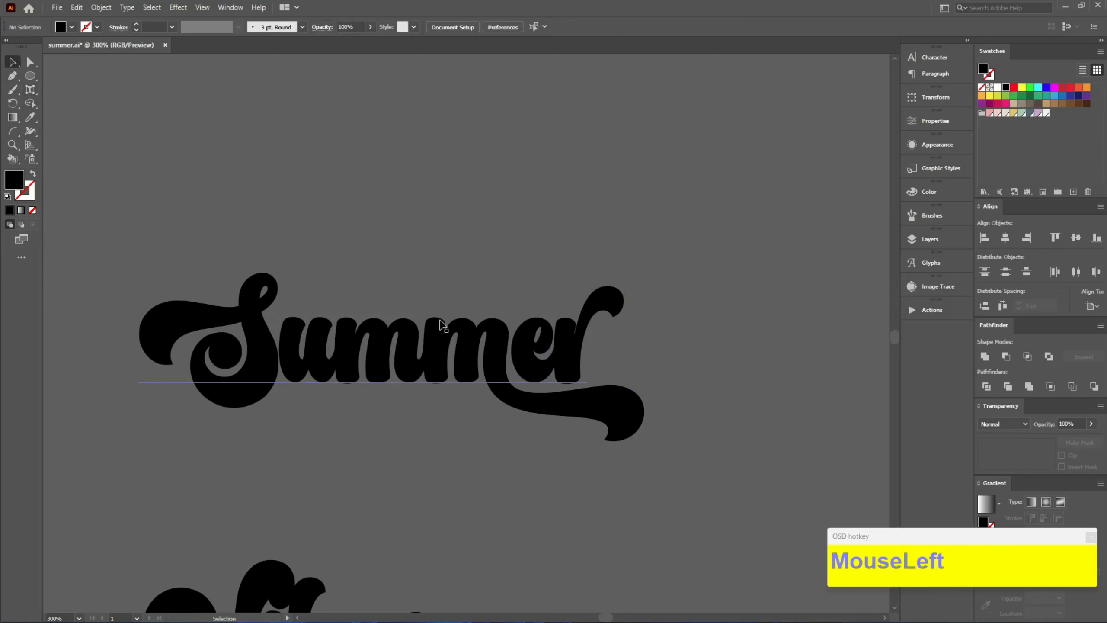
# Lower the i, b, e and s of Vibes so they line up with the base of the V.
pyautogui.scroll(-1, 443, 350)
pyautogui.scroll(-2, 443, 377)
pyautogui.click(335, 449)
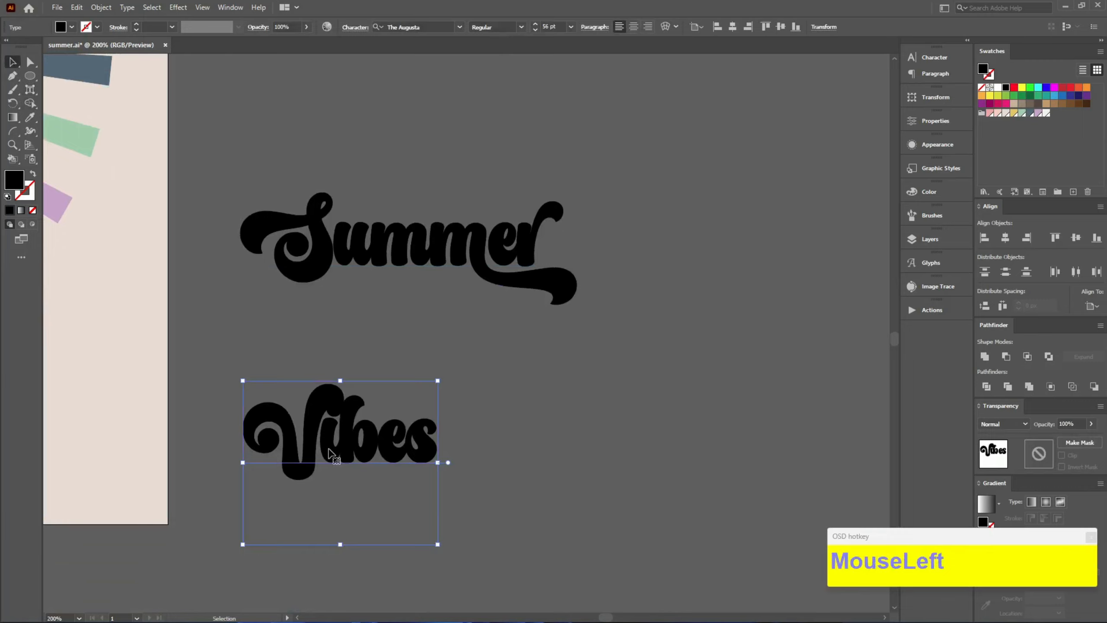
pyautogui.hotkey('shift', 't')
pyautogui.scroll(3, 348, 477)
pyautogui.moveTo(316, 404); pyautogui.dragTo(325, 450)
pyautogui.moveTo(399, 426); pyautogui.dragTo(411, 473)
pyautogui.click(504, 451)
pyautogui.moveTo(505, 450); pyautogui.dragTo(489, 492)
pyautogui.click(594, 421)
pyautogui.moveTo(594, 421); pyautogui.dragTo(597, 469)
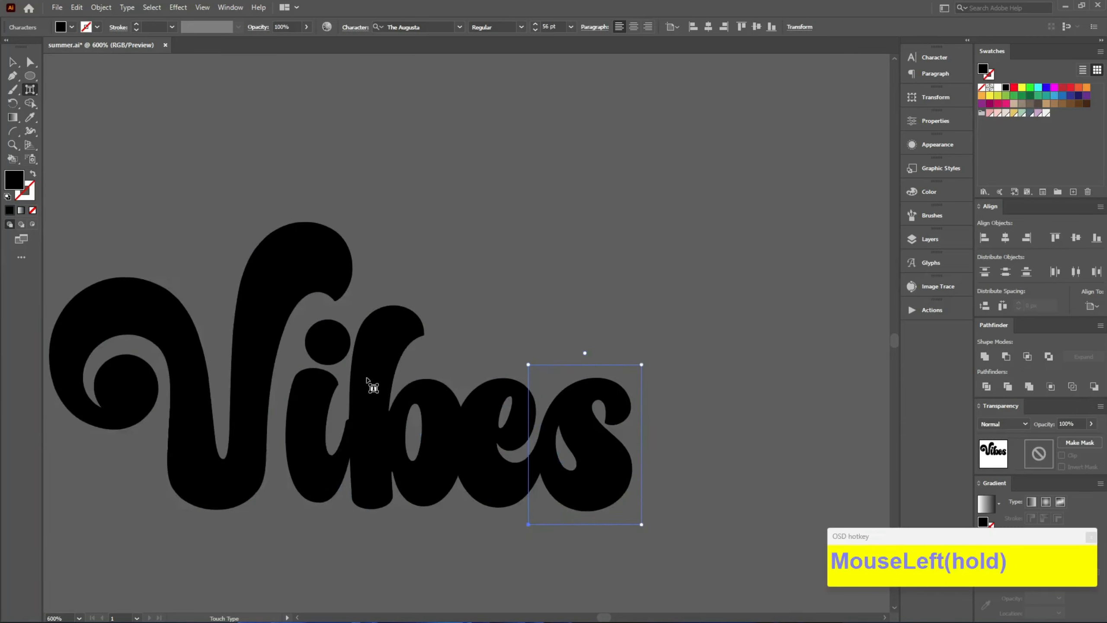
# Nudge the i of Vibes closer to the V, enlarge the V slightly and stretch the b a little taller.
pyautogui.click(315, 449)
pyautogui.moveTo(315, 449); pyautogui.dragTo(307, 454)
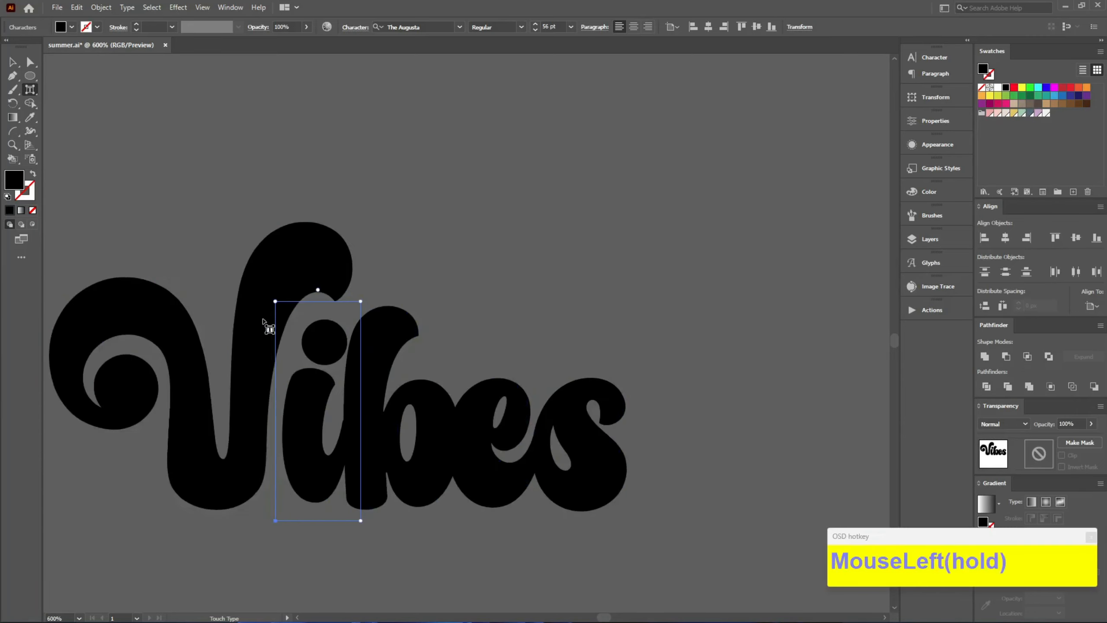
pyautogui.click(287, 269)
pyautogui.moveTo(386, 193); pyautogui.dragTo(393, 187)
pyautogui.click(410, 329)
pyautogui.moveTo(337, 285); pyautogui.dragTo(336, 274)
pyautogui.click(675, 496)
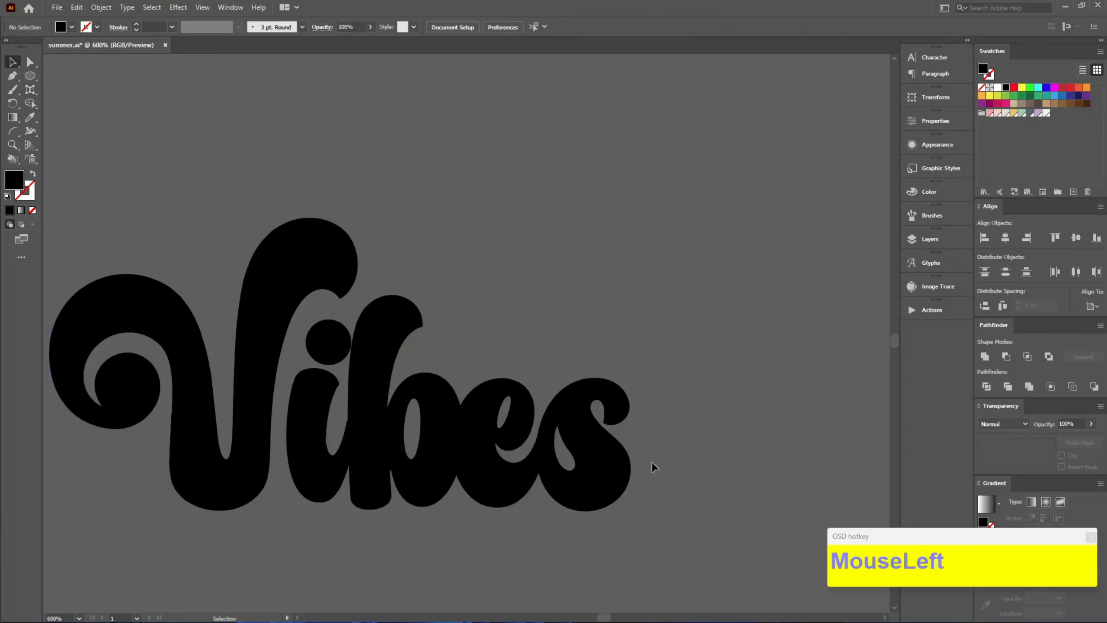
# Replace the s of Vibes with the alternate glyph whose long tail sweeps under the word, and shift it slightly left.
pyautogui.scroll(-1, 586, 453)
pyautogui.hotkey('shift', 't')
pyautogui.click(586, 453)
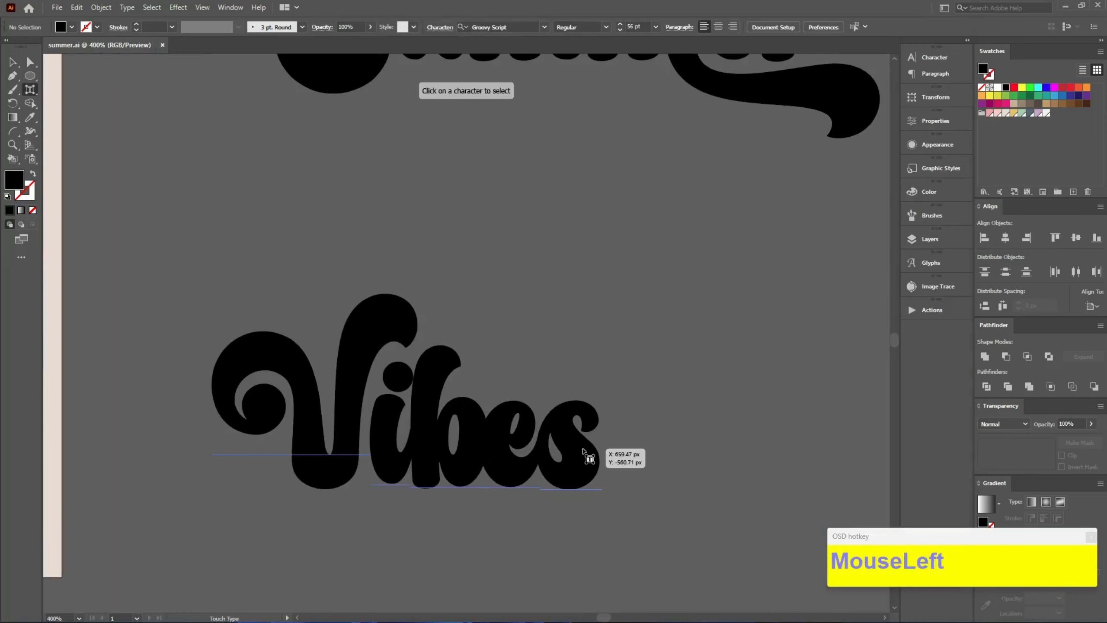
pyautogui.scroll(-2, 586, 456)
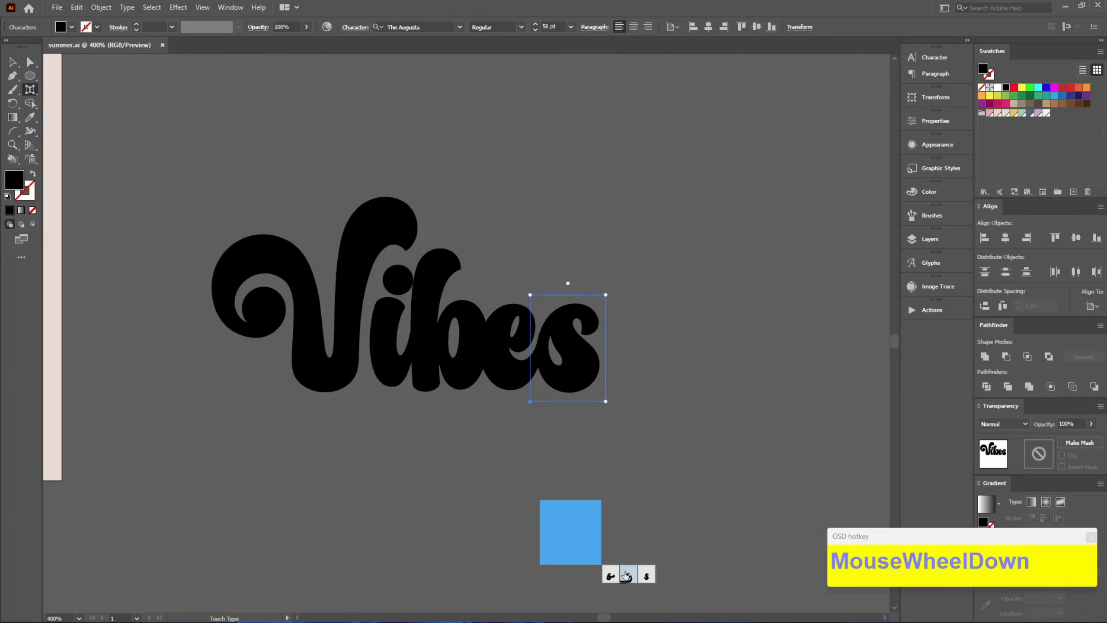
pyautogui.click(627, 576)
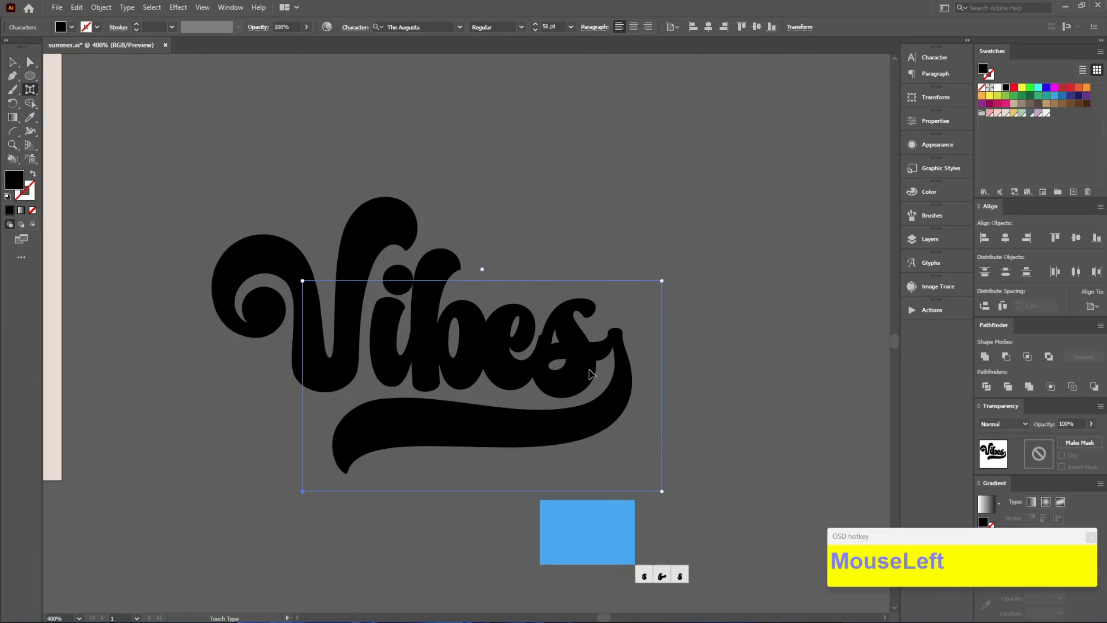
pyautogui.moveTo(589, 371); pyautogui.dragTo(587, 374)
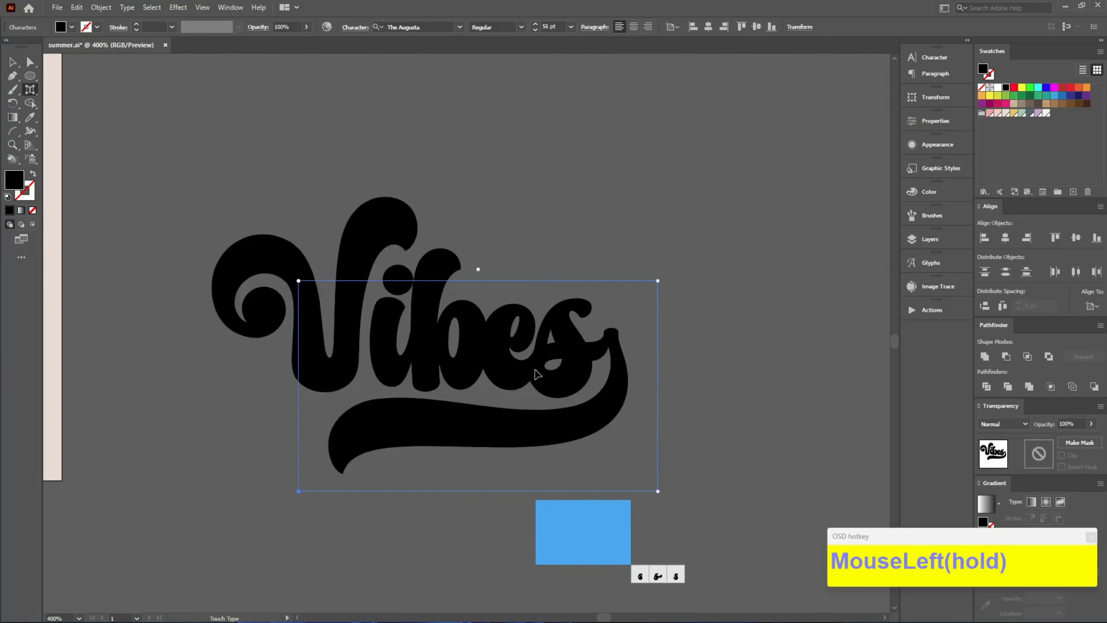
# Nudge the i of Vibes slightly left to tighten its spacing with the V.
pyautogui.click(321, 311)
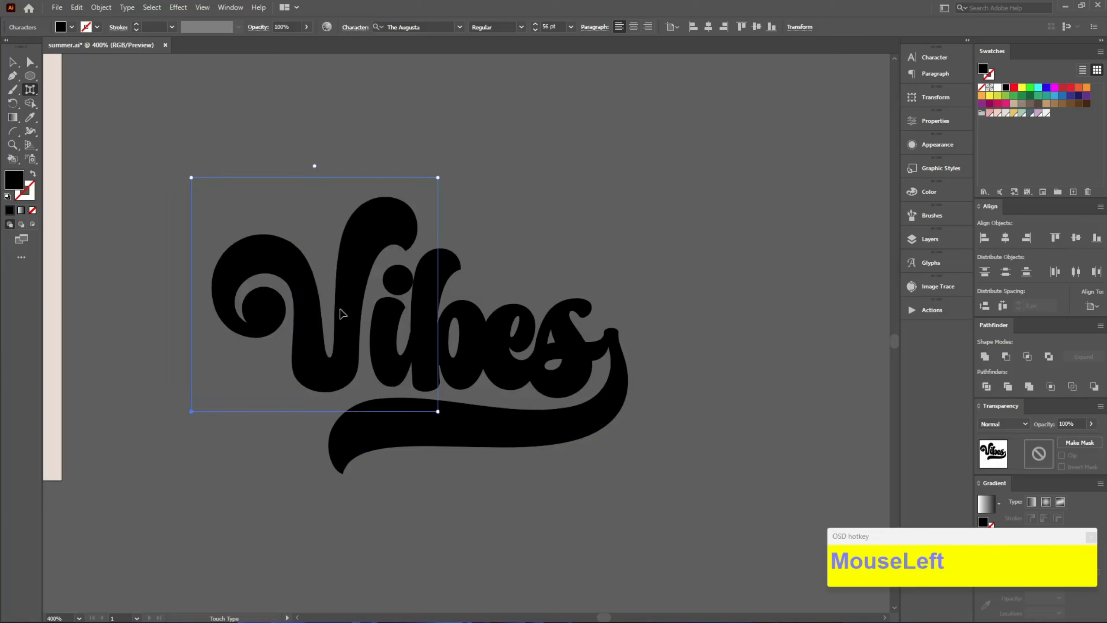
pyautogui.click(495, 316)
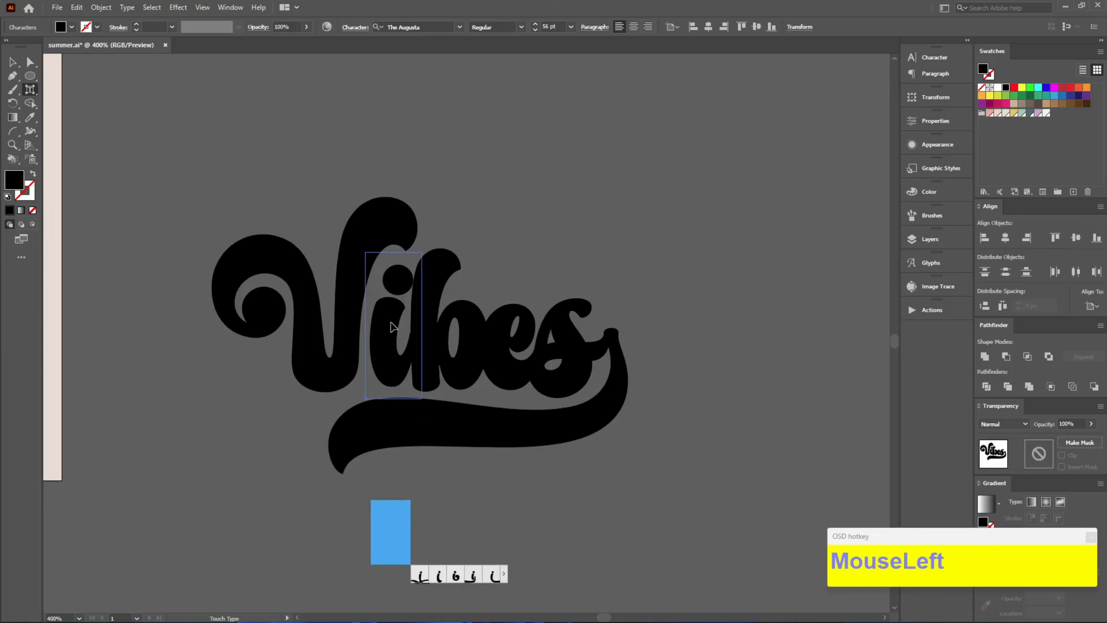
pyautogui.click(394, 323)
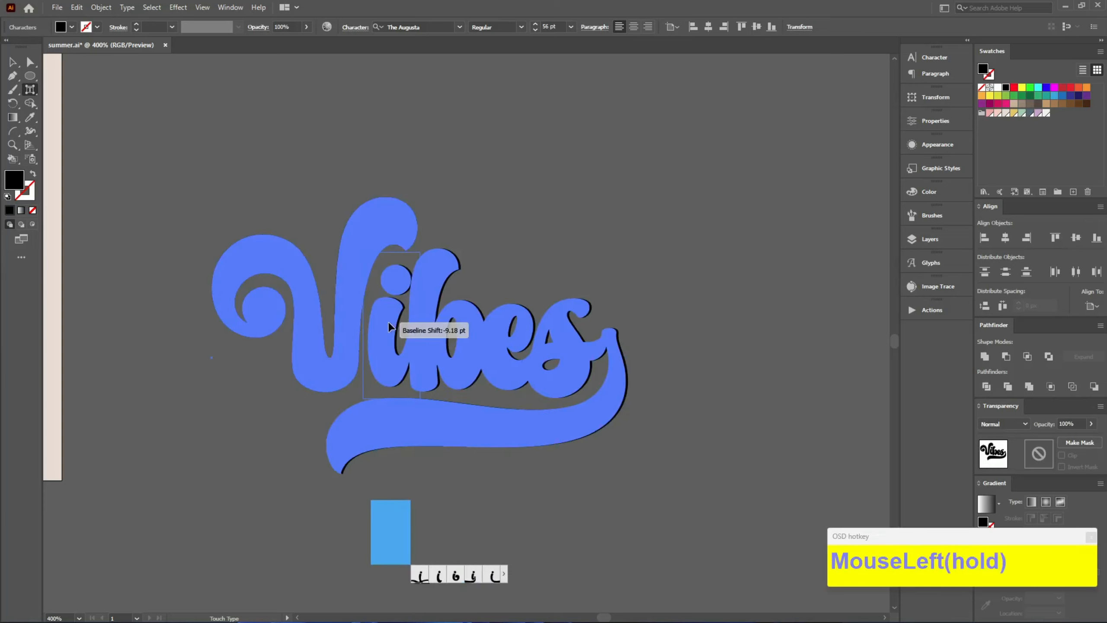
pyautogui.click(460, 347)
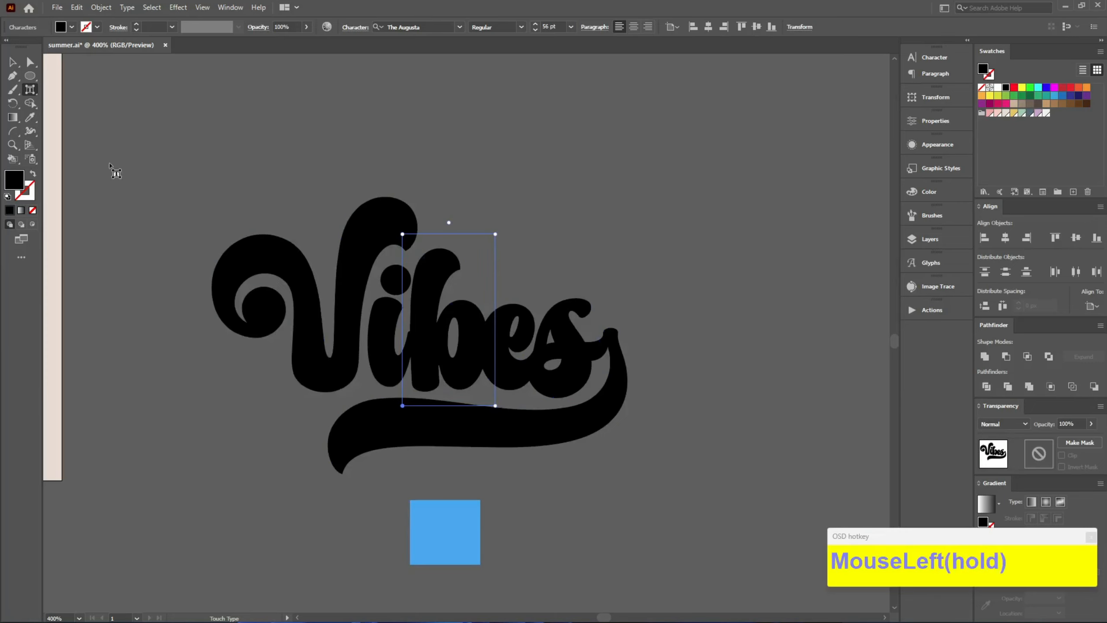
pyautogui.click(12, 61)
# Move Summer and Vibes up beneath Cool to form a compact stack beside the artboard.
pyautogui.scroll(-6, 484, 257)
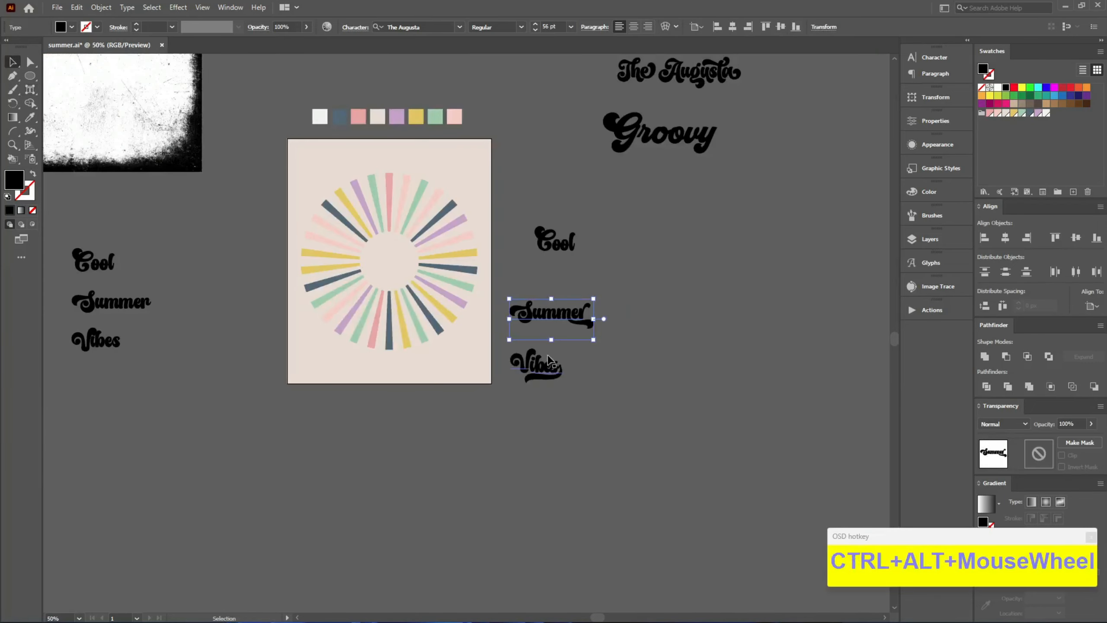
pyautogui.moveTo(566, 323); pyautogui.dragTo(580, 292)
pyautogui.moveTo(562, 369); pyautogui.dragTo(574, 326)
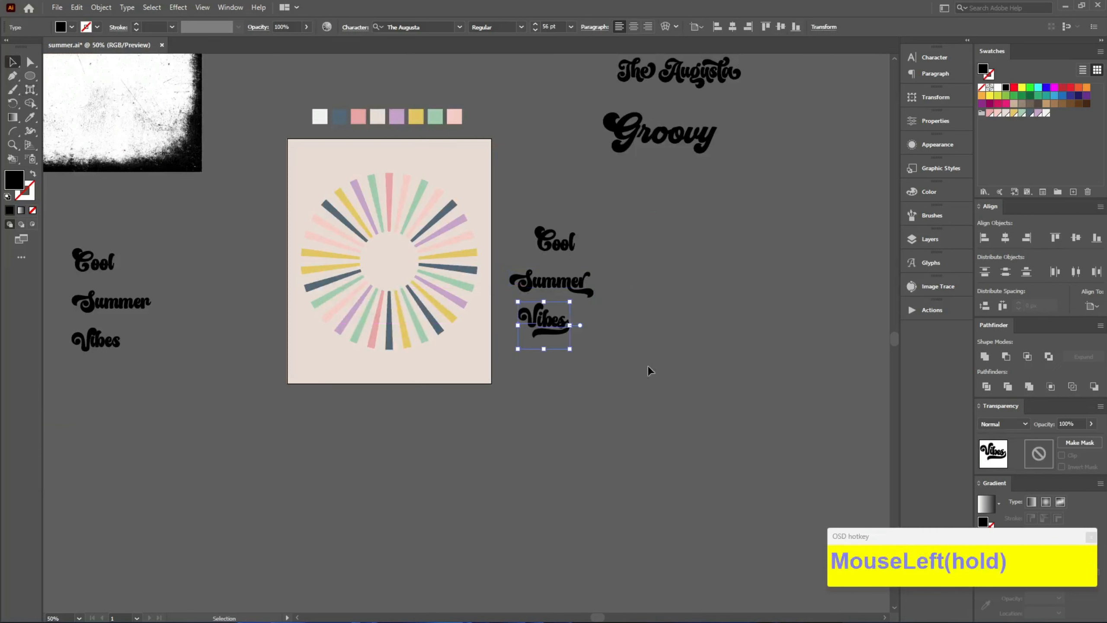
# Save the document and duplicate the customized Cool, Summer and Vibes text to the empty area above the artboard.
pyautogui.moveTo(523, 213); pyautogui.dragTo(523, 214)
pyautogui.hotkey('ctrl', 's')
pyautogui.scroll(3, 583, 240)
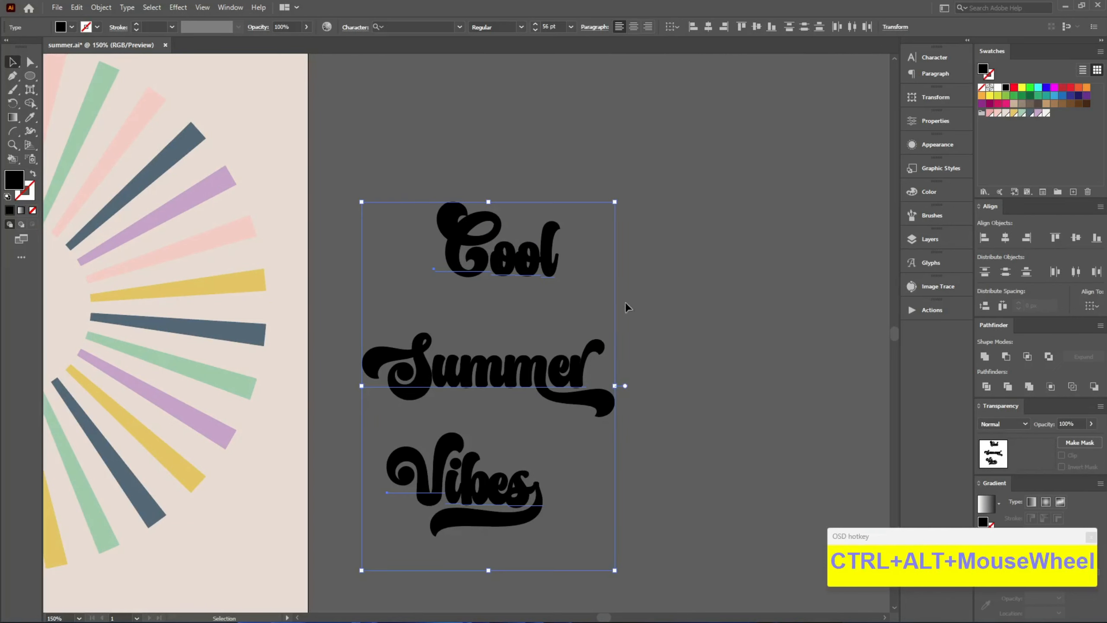
pyautogui.scroll(-2, 661, 440)
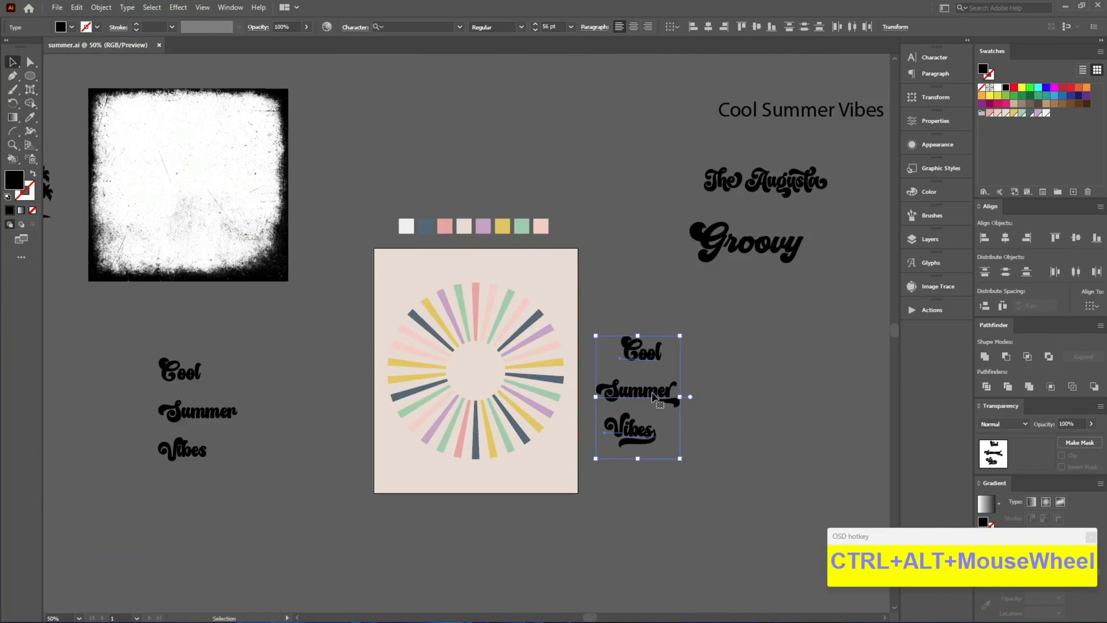
pyautogui.moveTo(654, 398); pyautogui.dragTo(377, 99)
pyautogui.scroll(3, 698, 448)
# Expand the Cool, Summer and Vibes text beside the artboard into shapes, with Object and Fill enabled.
pyautogui.moveTo(485, 234); pyautogui.dragTo(427, 137)
pyautogui.hotkey('shift', 'ctrl', 'a')
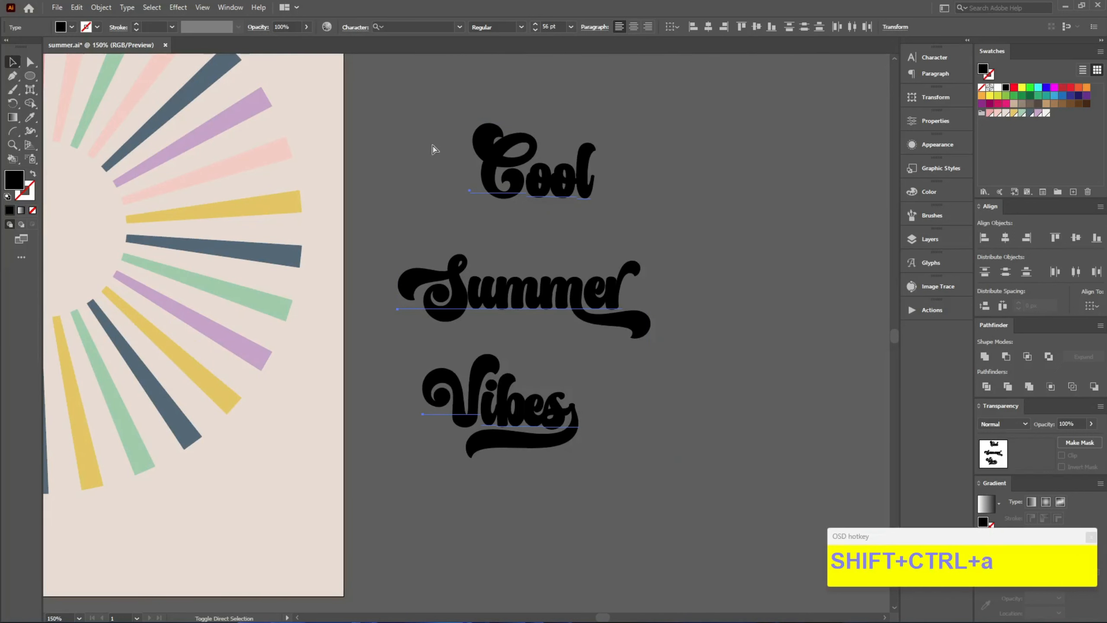
pyautogui.hotkey('ctrl', 'alt', 'shift', 'x')
pyautogui.click(187, 386)
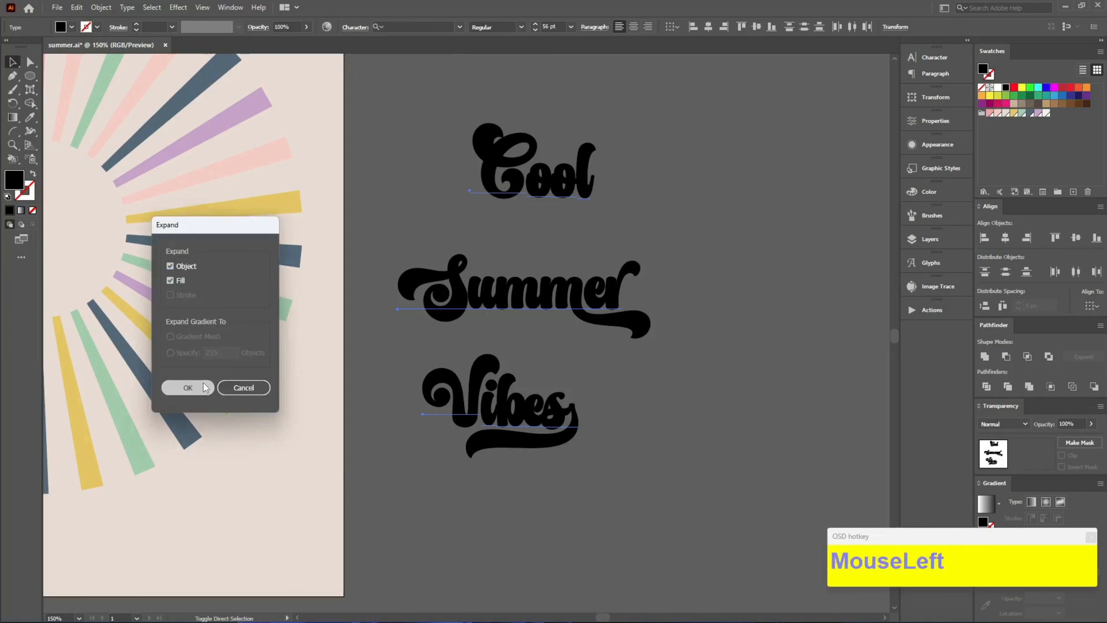
pyautogui.click(450, 507)
# Unite the overlapping letters of Cool, and stretch Summer downward to about 78 px tall.
pyautogui.moveTo(662, 491); pyautogui.dragTo(873, 590)
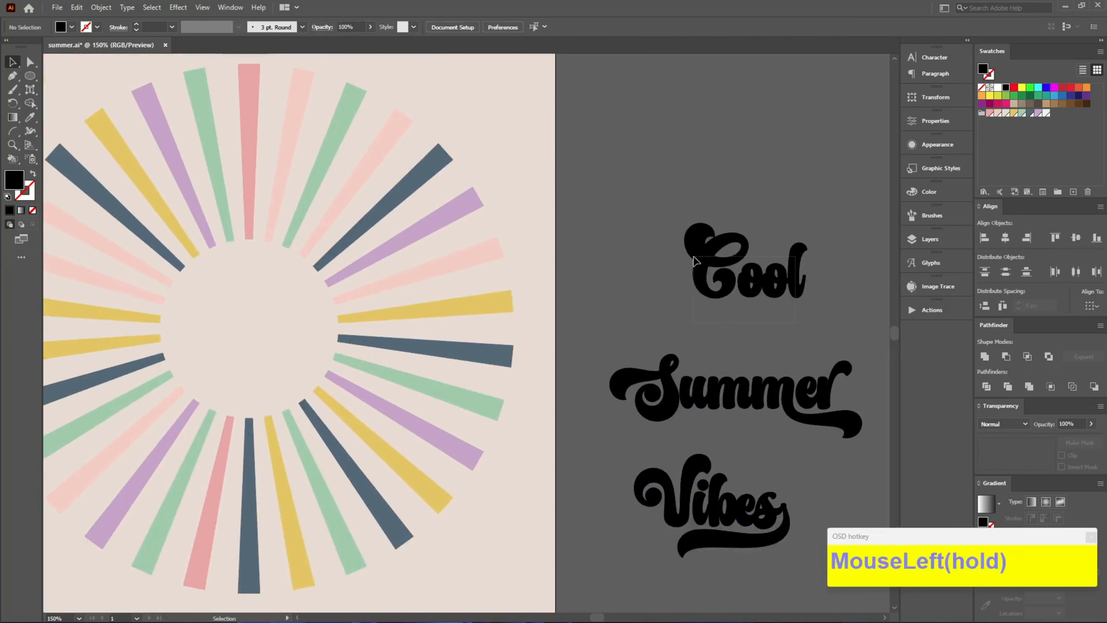
pyautogui.click(739, 288)
pyautogui.click(985, 357)
pyautogui.click(743, 380)
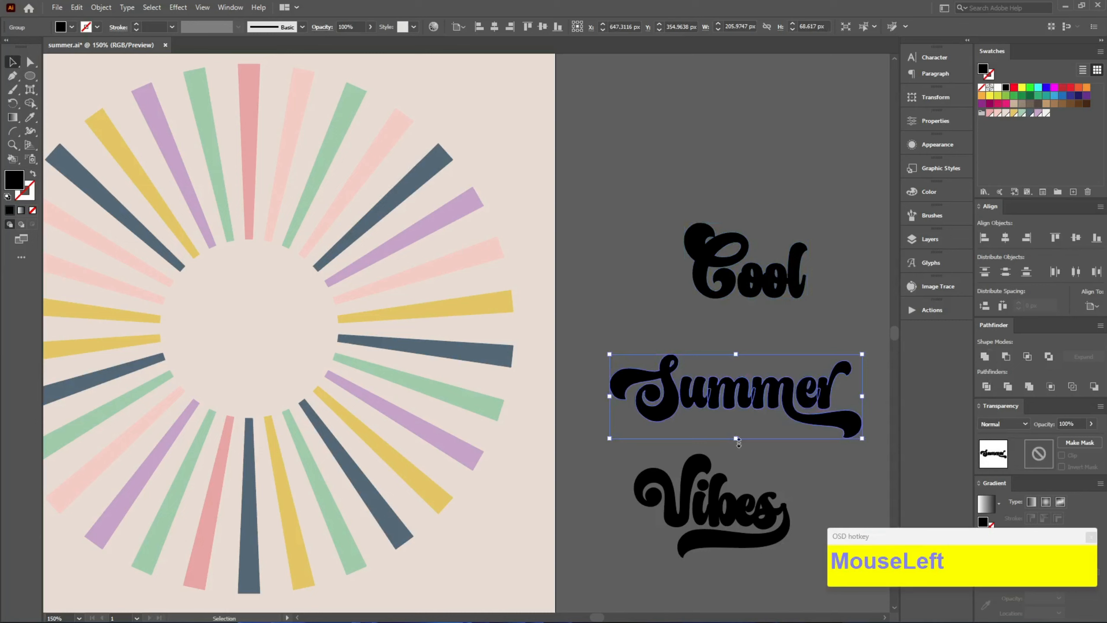
pyautogui.moveTo(738, 442); pyautogui.dragTo(741, 450)
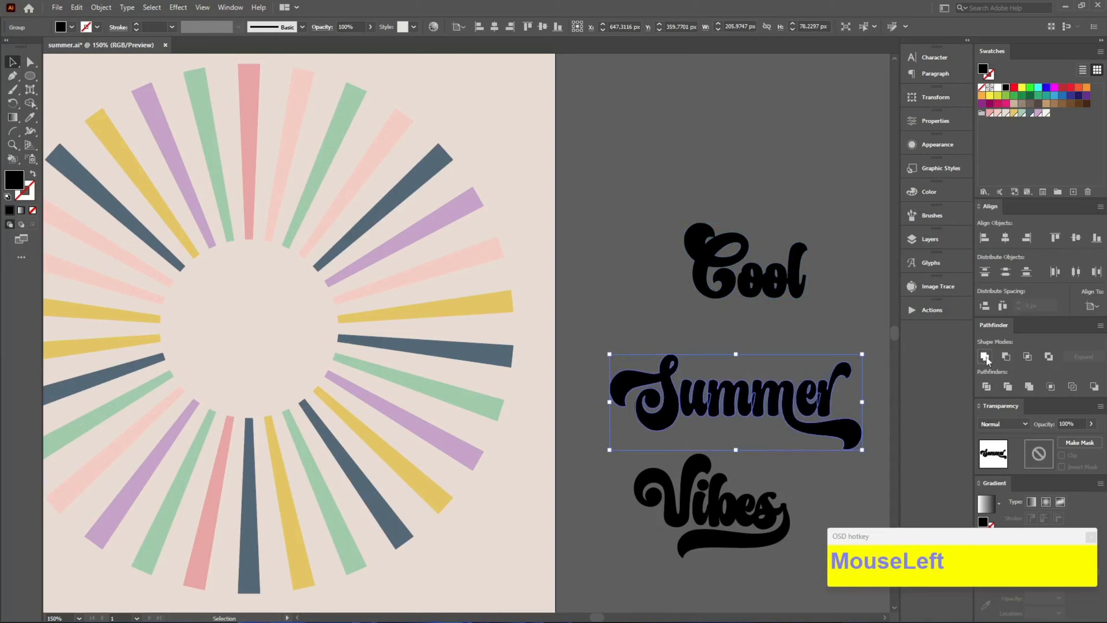
# Move Vibes above Summer off the artboard, and place Cool at the sunburst's center, enlarged to about 141 by 86 px.
pyautogui.moveTo(719, 519); pyautogui.dragTo(664, 147)
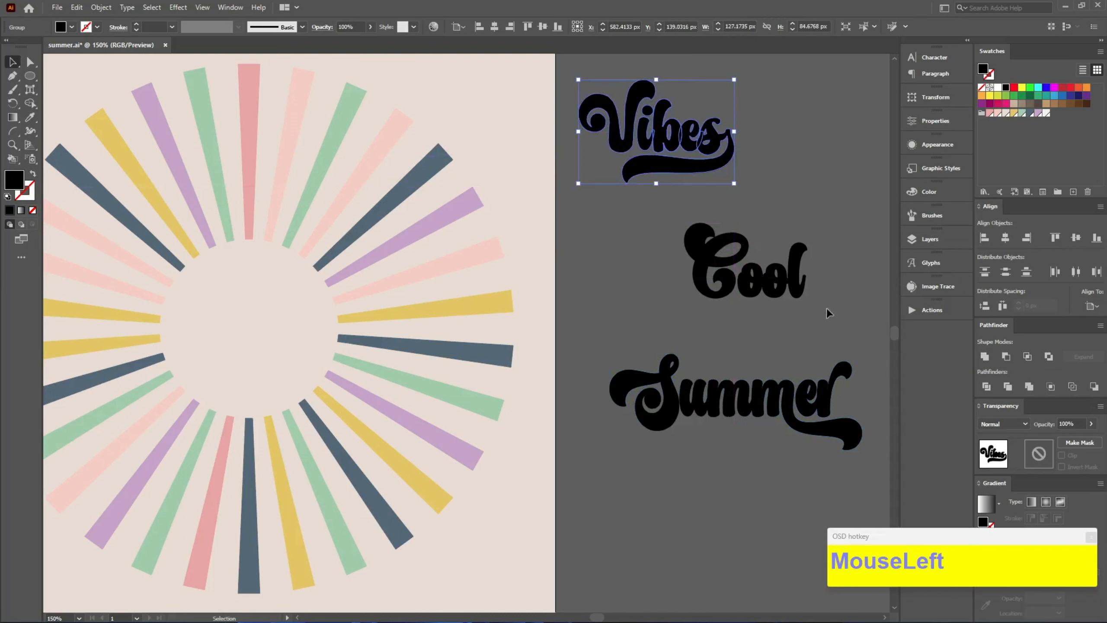
pyautogui.moveTo(806, 266); pyautogui.dragTo(347, 322)
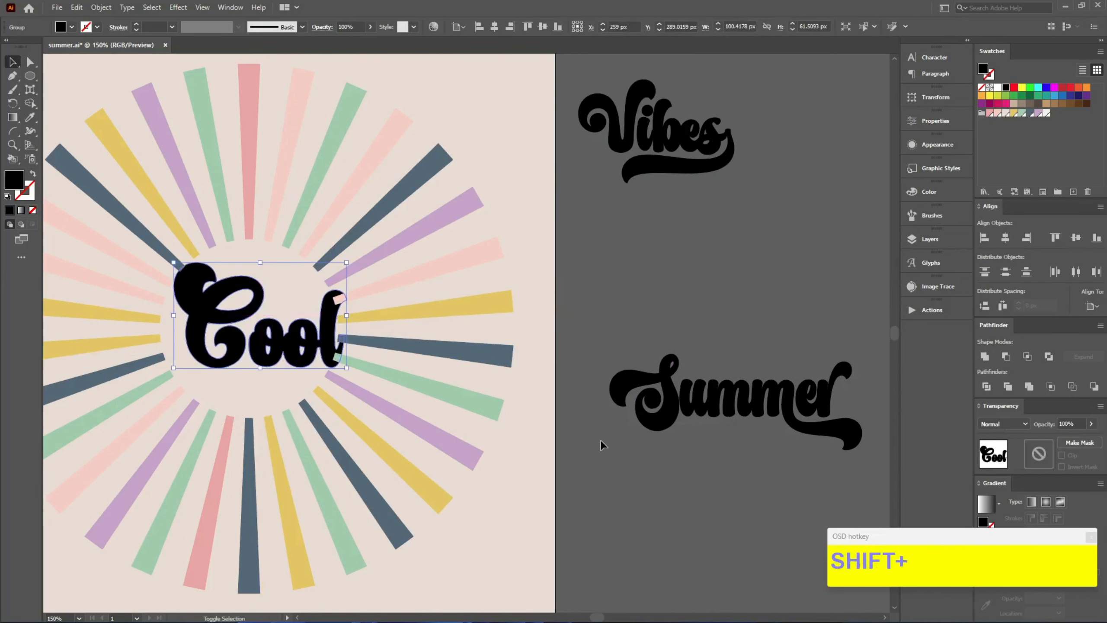
pyautogui.moveTo(609, 446); pyautogui.dragTo(711, 127)
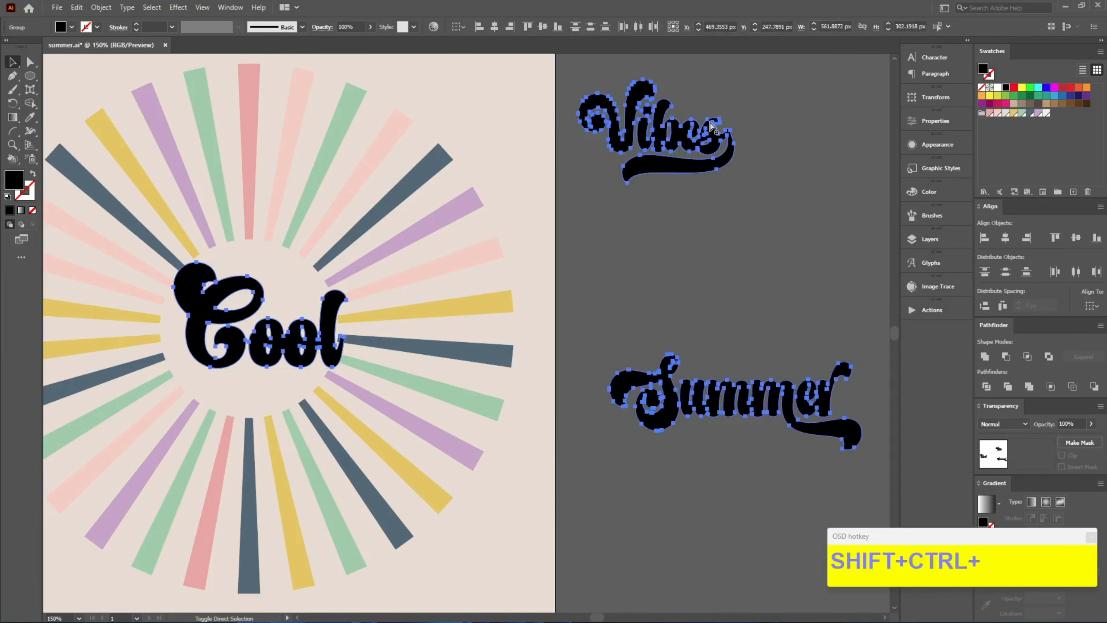
pyautogui.click(248, 392)
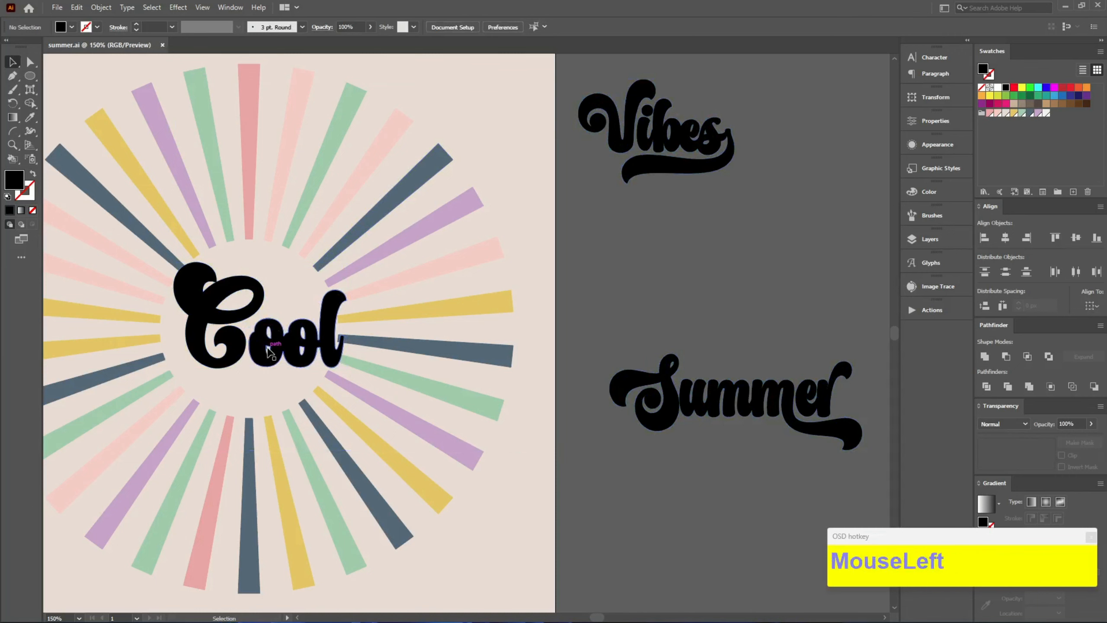
# Fill Cool with the coral pink swatch and enlarge it from its center to about 289 by 177 px.
pyautogui.click(290, 355)
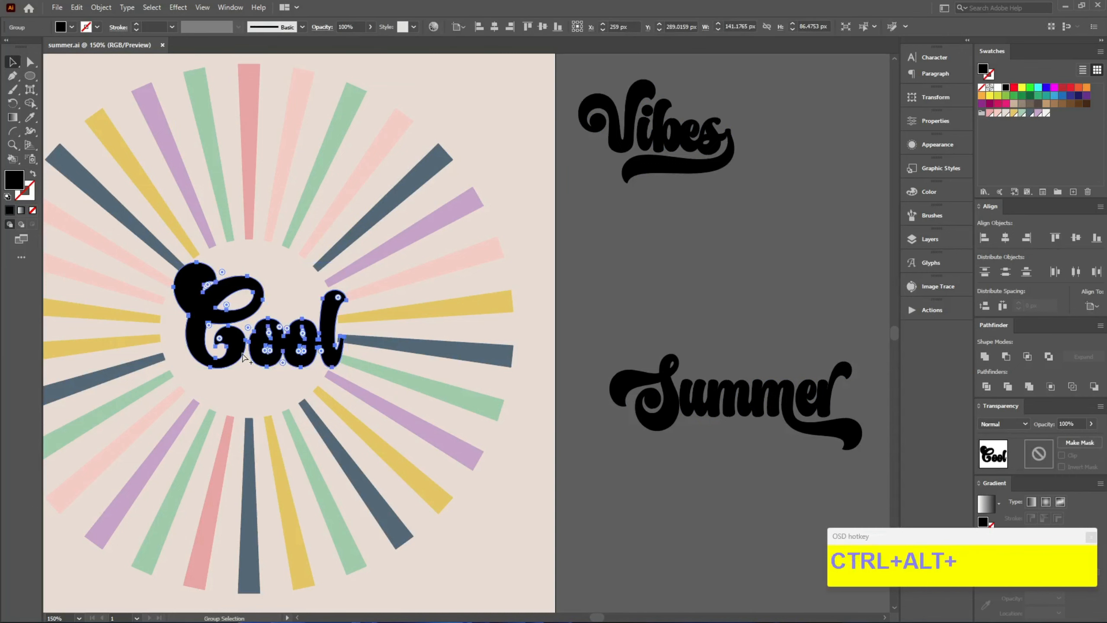
pyautogui.scroll(3, 293, 364)
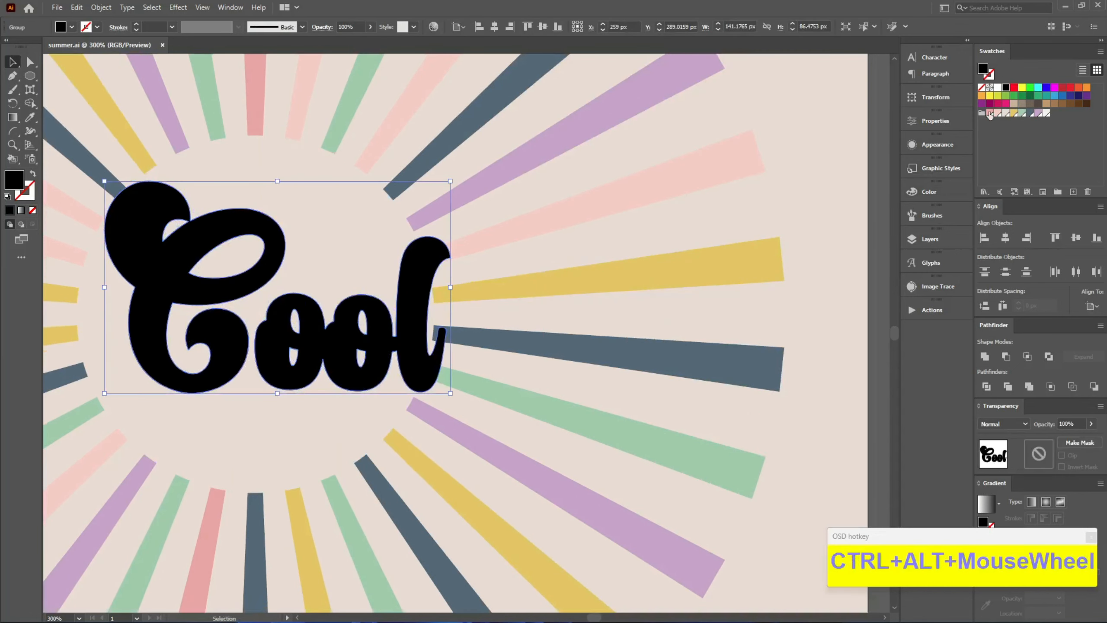
pyautogui.click(990, 114)
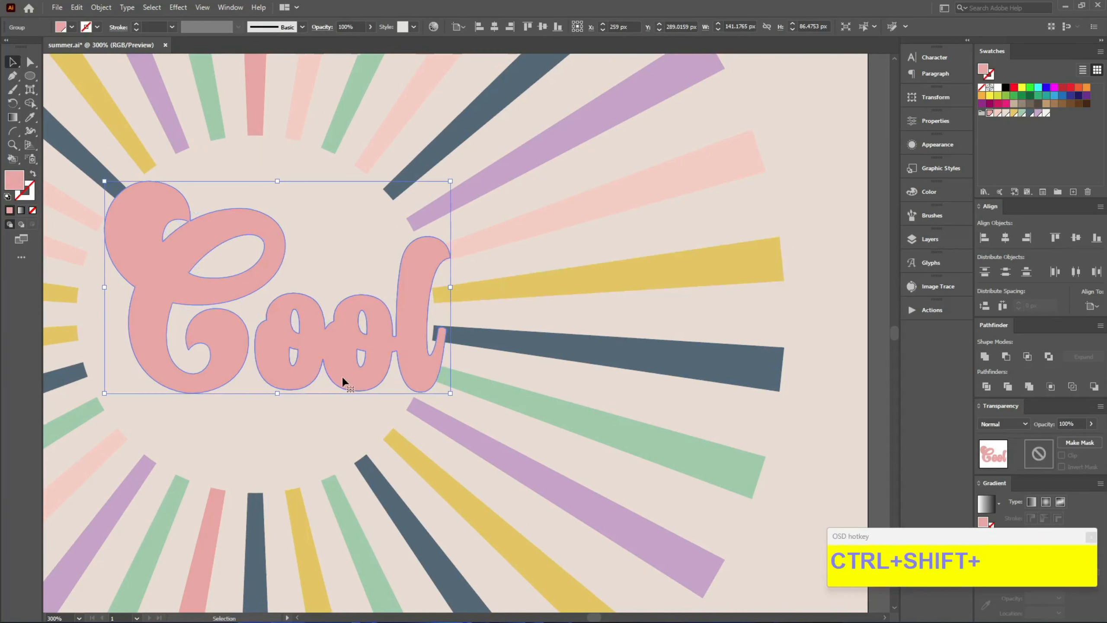
pyautogui.moveTo(451, 287); pyautogui.dragTo(631, 287)
pyautogui.scroll(-2, 456, 307)
pyautogui.scroll(2, 105, 264)
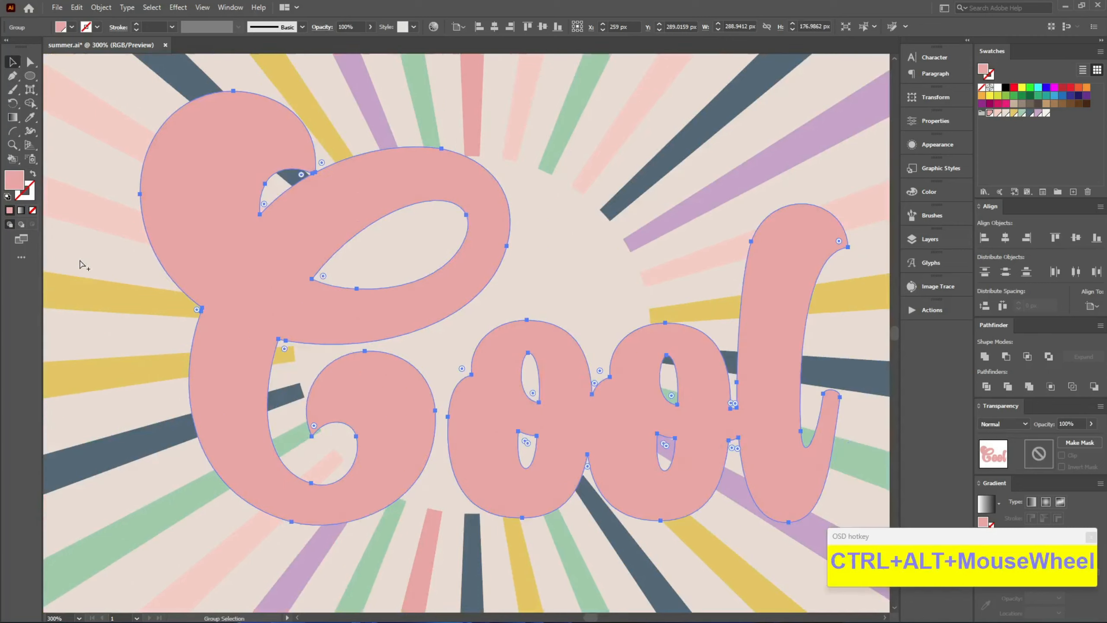
# Offset the path of Cool outward by 3.5 px with Round joins.
pyautogui.hotkey('ctrl', 'shift', 'q')
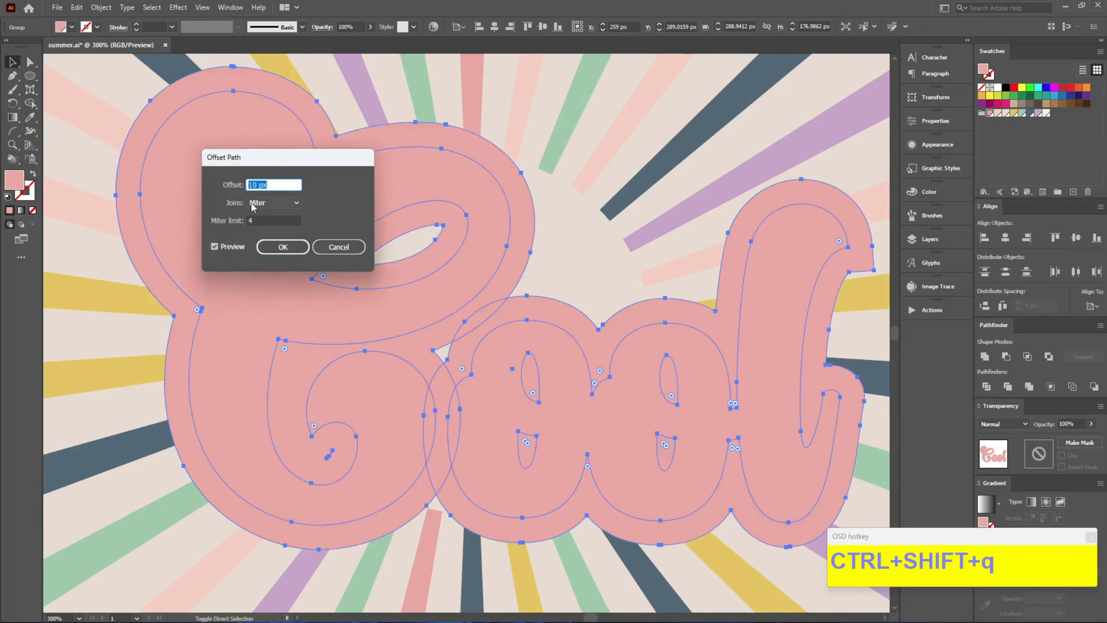
pyautogui.click(273, 203)
pyautogui.click(266, 232)
pyautogui.scroll(-6, 267, 186)
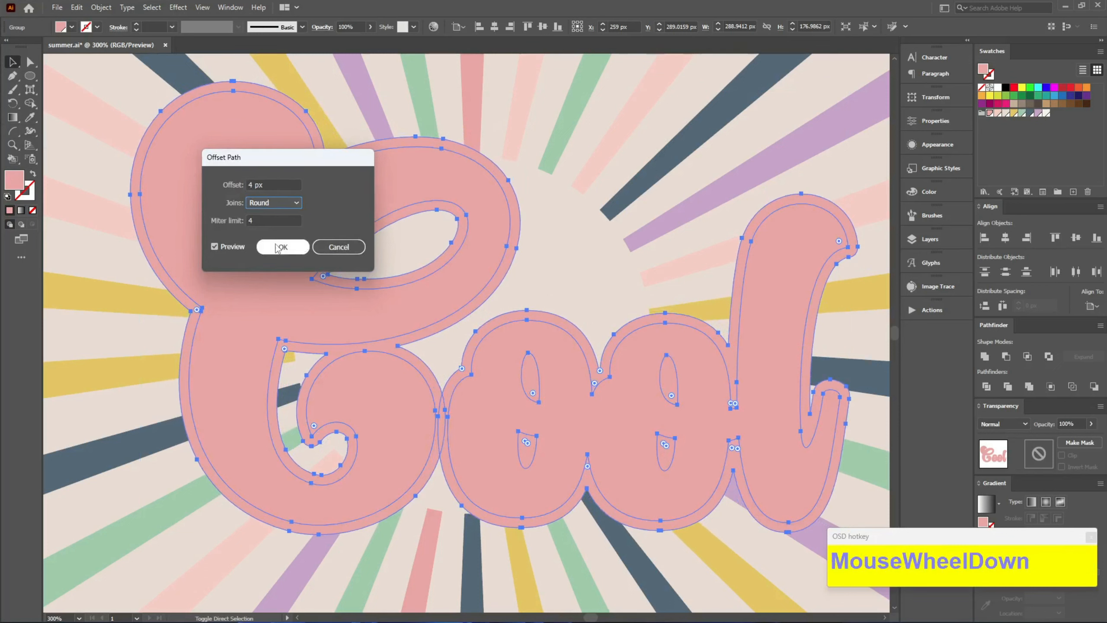
pyautogui.scroll(-1, 267, 194)
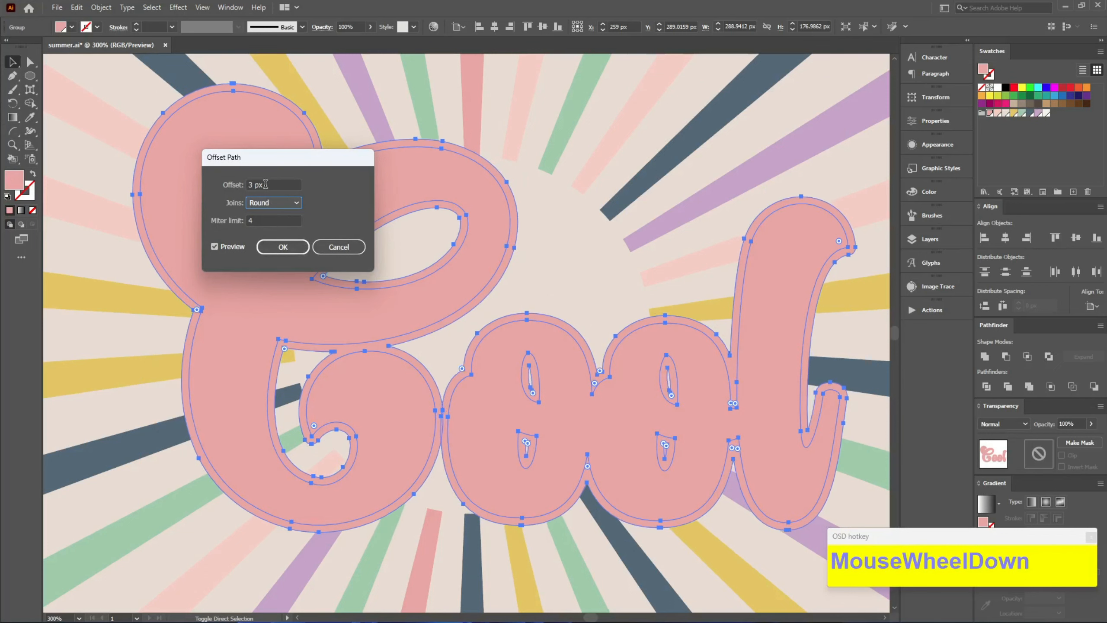
pyautogui.keyDown('ctrl'); pyautogui.scroll(1, 266, 185); pyautogui.keyUp('ctrl')
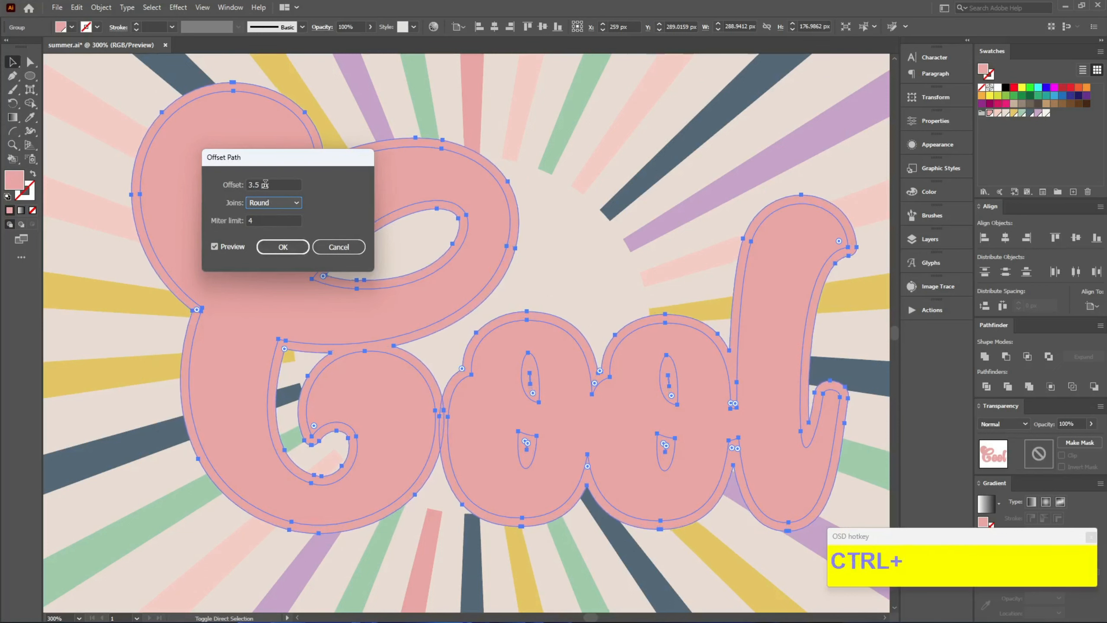
pyautogui.click(283, 247)
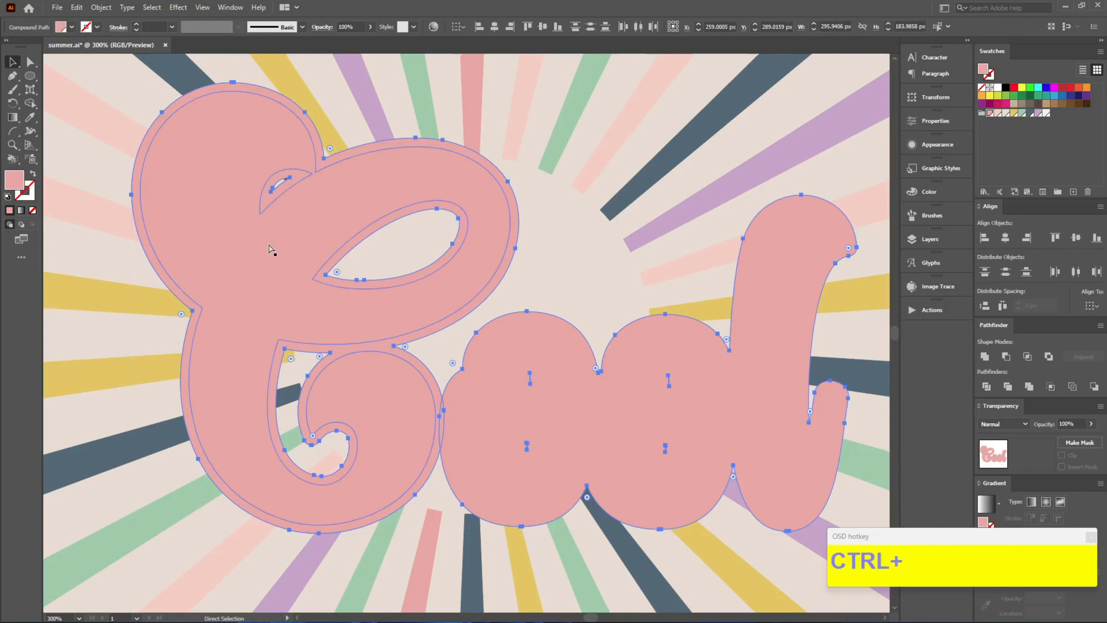
# Place the offset shape behind the Cool lettering, and fill it with the dark slate-blue swatch as one united outline.
pyautogui.hotkey('ctrl', 'x')
pyautogui.click(333, 203)
pyautogui.hotkey('ctrl', 'b')
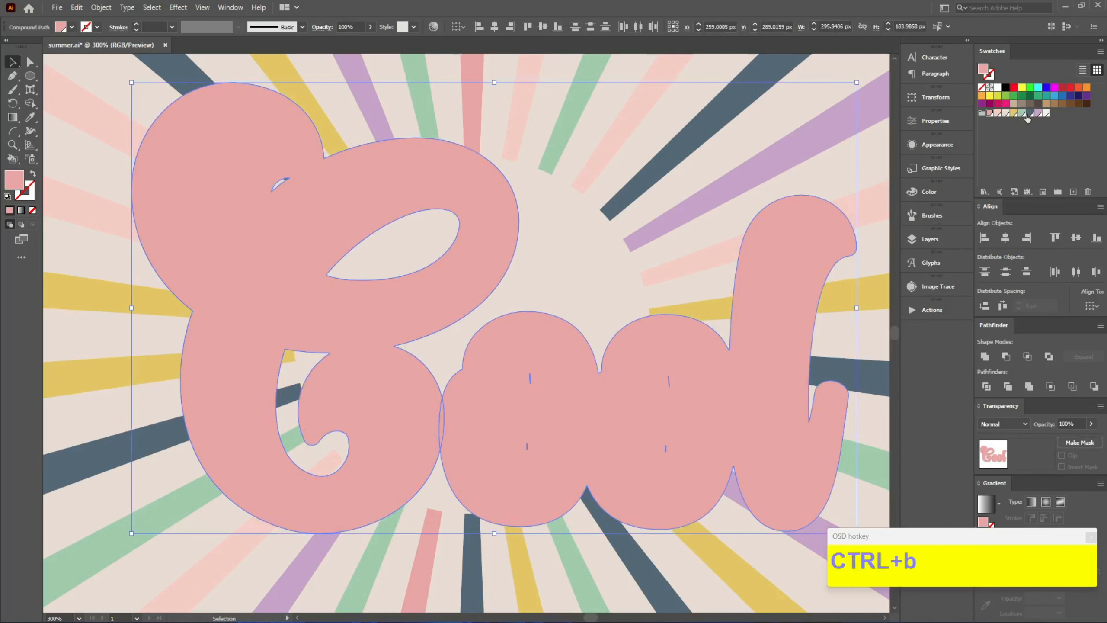
pyautogui.click(1027, 114)
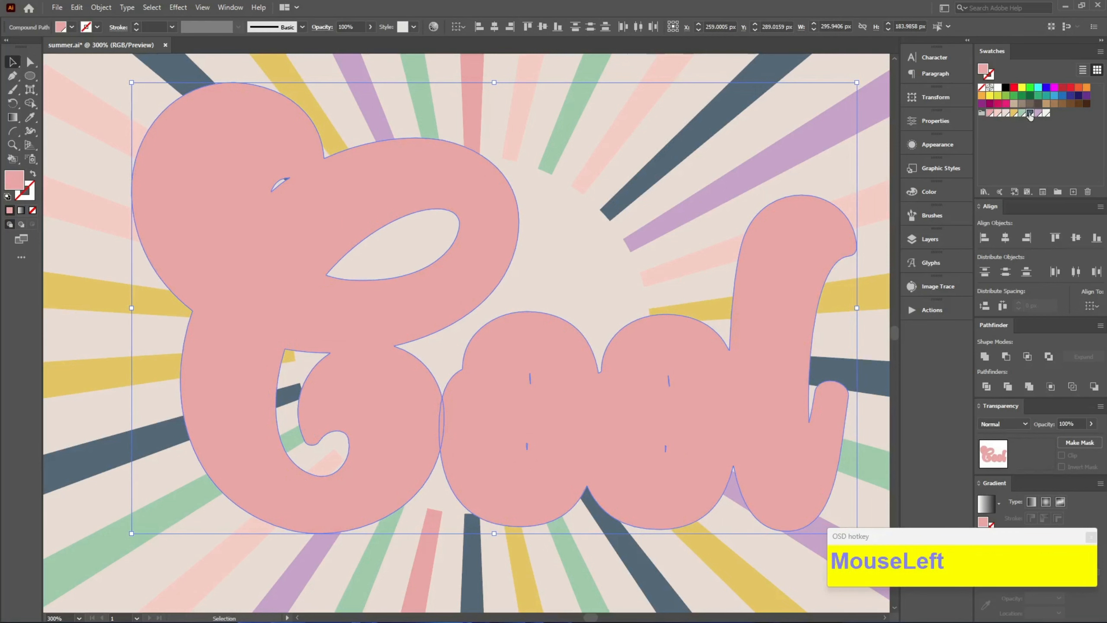
pyautogui.click(987, 358)
# Move Cool together with its outline out of the sunburst to the empty lower part of the artboard.
pyautogui.scroll(-3, 452, 285)
pyautogui.moveTo(484, 274); pyautogui.dragTo(351, 520)
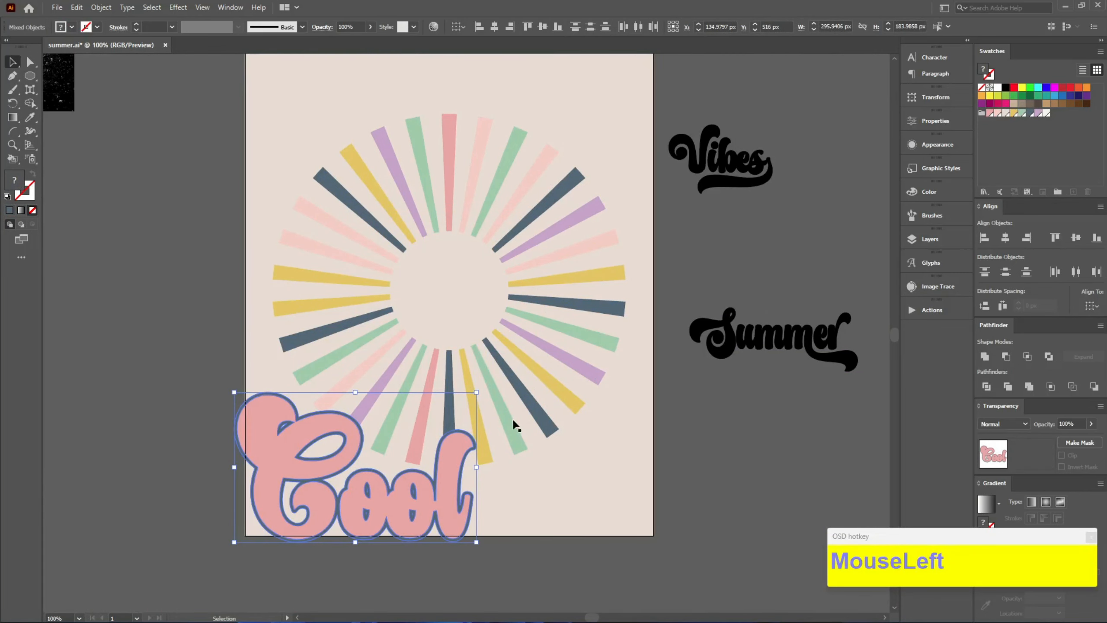
pyautogui.moveTo(514, 424); pyautogui.dragTo(525, 289)
pyautogui.moveTo(409, 501); pyautogui.dragTo(430, 430)
pyautogui.click(489, 477)
# Paste a copy of Cool's slate-blue outline behind it and nudge the copy about 9 px right and 9 px down.
pyautogui.scroll(2, 437, 446)
pyautogui.click(477, 314)
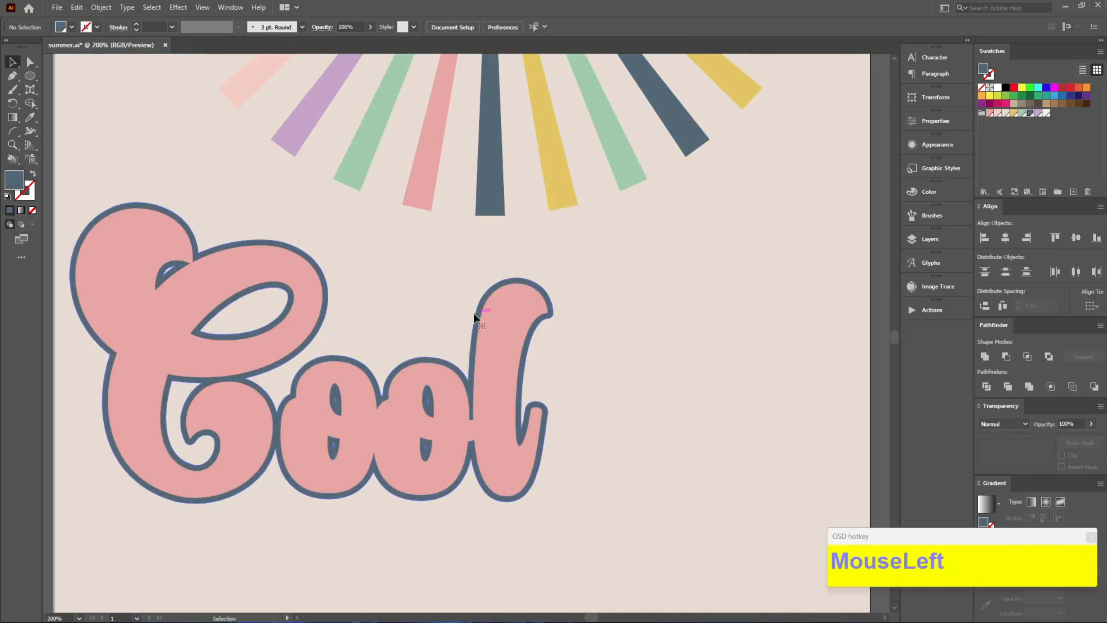
pyautogui.hotkey('ctrl', 'c')
pyautogui.hotkey('ctrl', 'b')
pyautogui.press('Right')
pyautogui.press('Right')
pyautogui.press('Right')
pyautogui.press('Right')
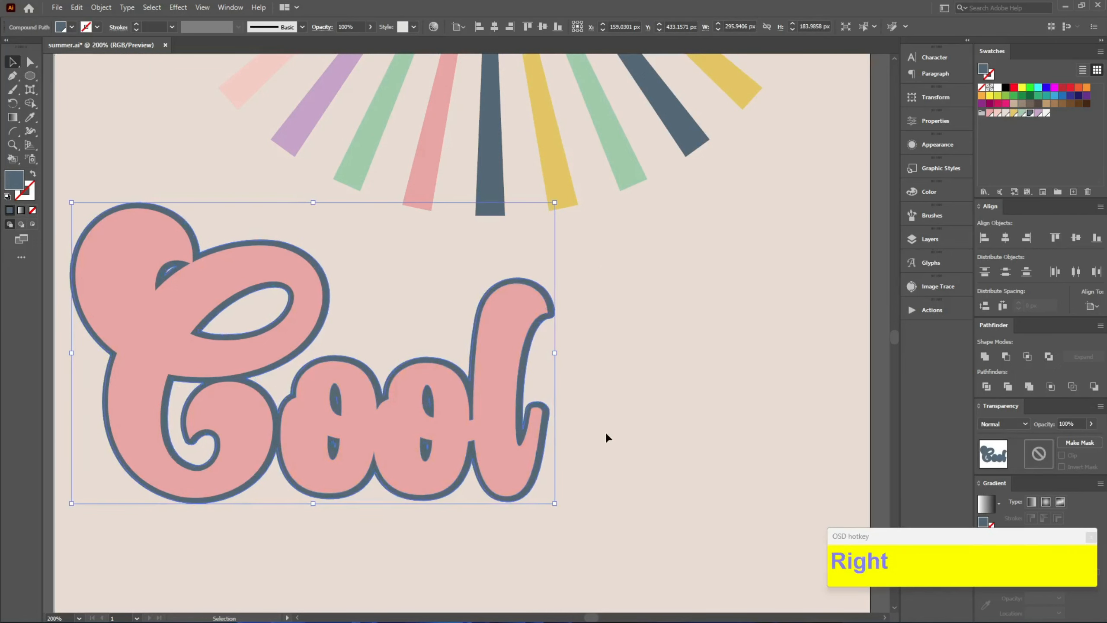
pyautogui.press('Right')
pyautogui.press('Right')
pyautogui.press('Right')
pyautogui.press('Right')
pyautogui.press('Right')
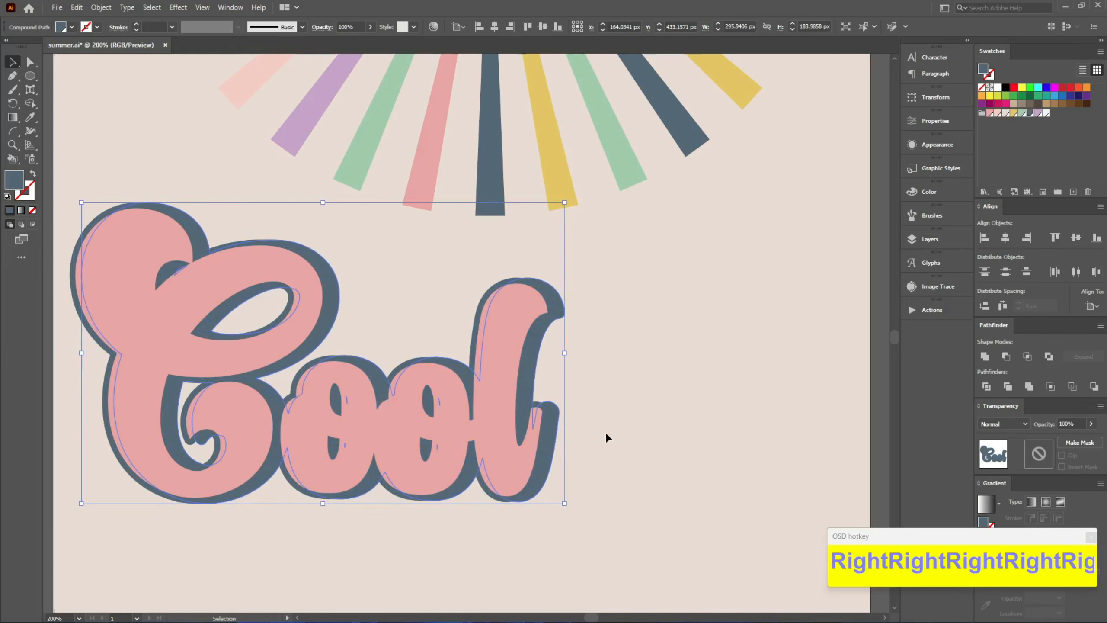
pyautogui.press('Down')
pyautogui.press('Down')
pyautogui.press('Down')
pyautogui.press('Down')
pyautogui.press('Down')
pyautogui.press('Down')
pyautogui.press('Down')
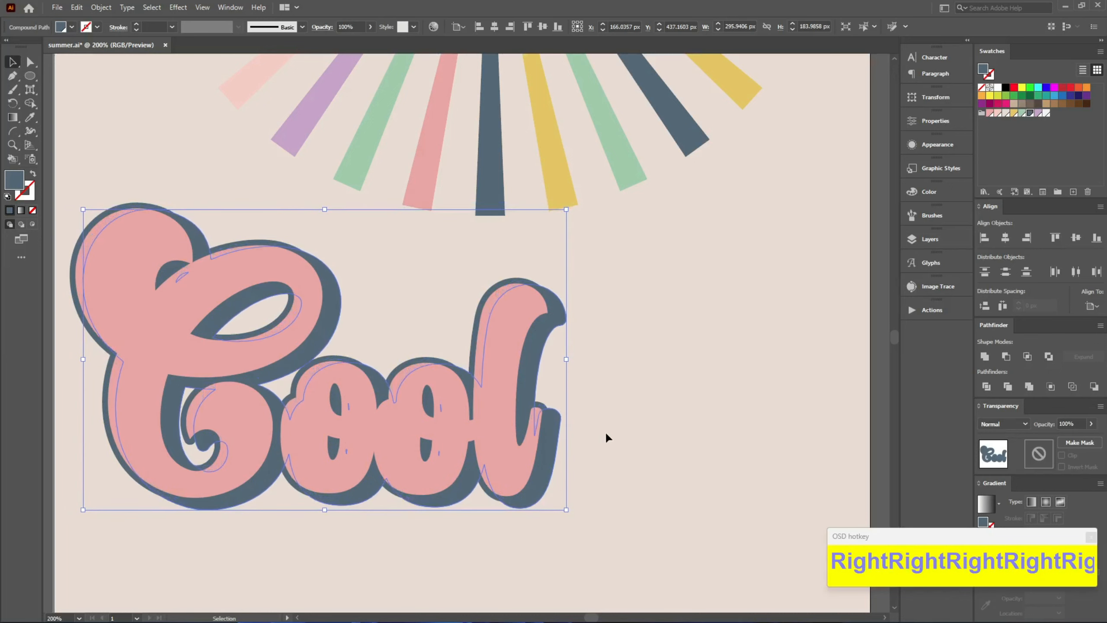
pyautogui.press('Down')
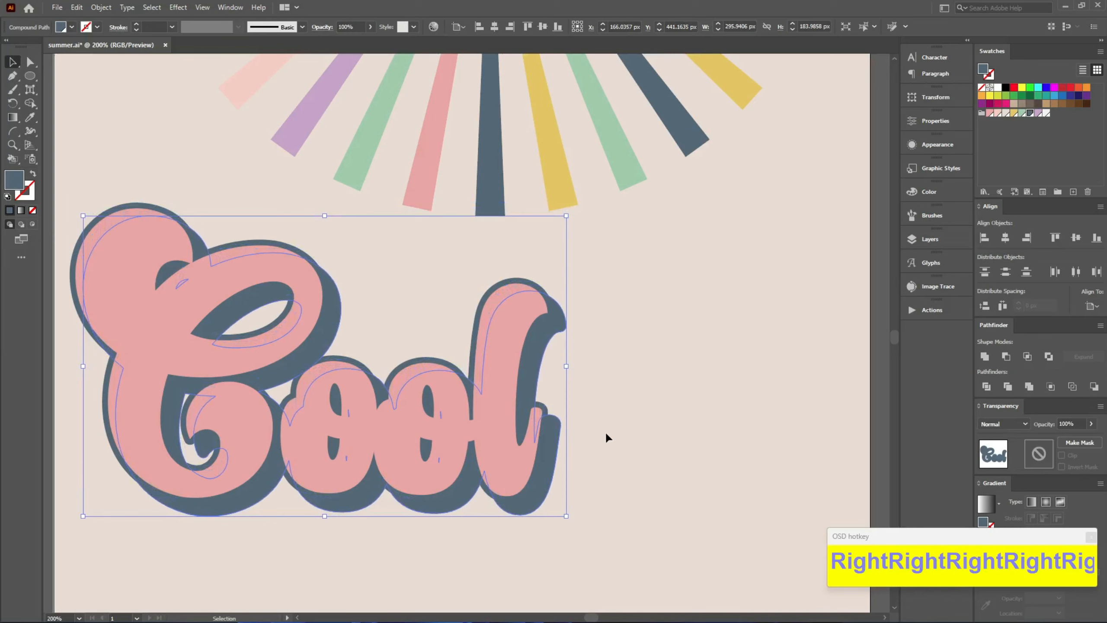
pyautogui.press('Right')
pyautogui.press('Down')
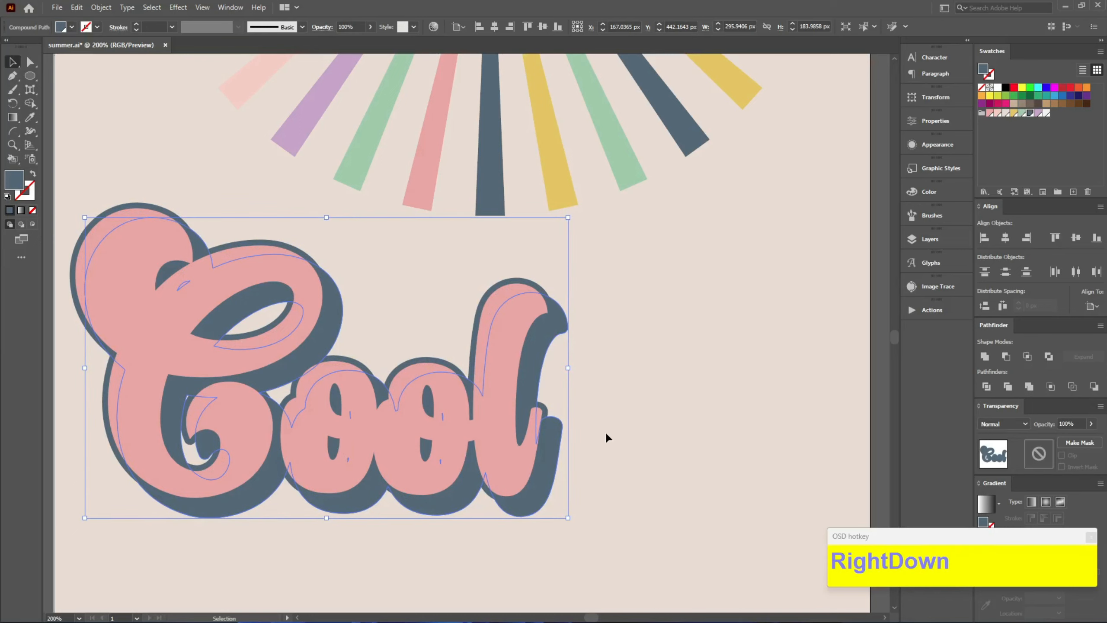
pyautogui.click(607, 429)
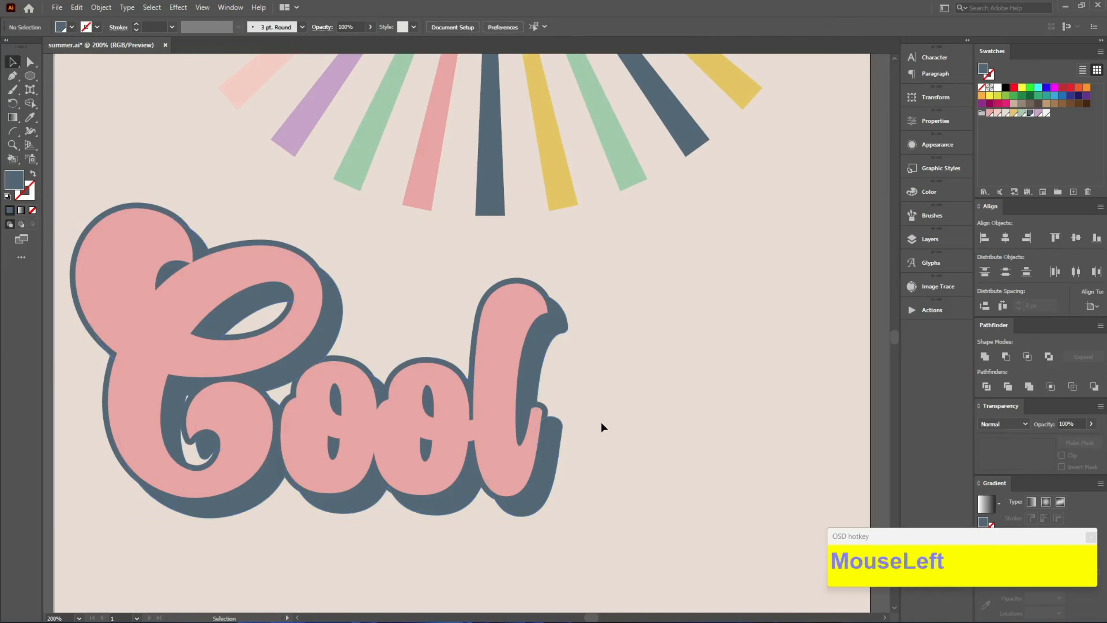
# Blend Cool's original outline with its shifted copy, using Specified Steps spacing of 12.
pyautogui.scroll(2, 566, 316)
pyautogui.click(527, 261)
pyautogui.keyDown('shift'); pyautogui.click(512, 249); pyautogui.keyUp('shift')
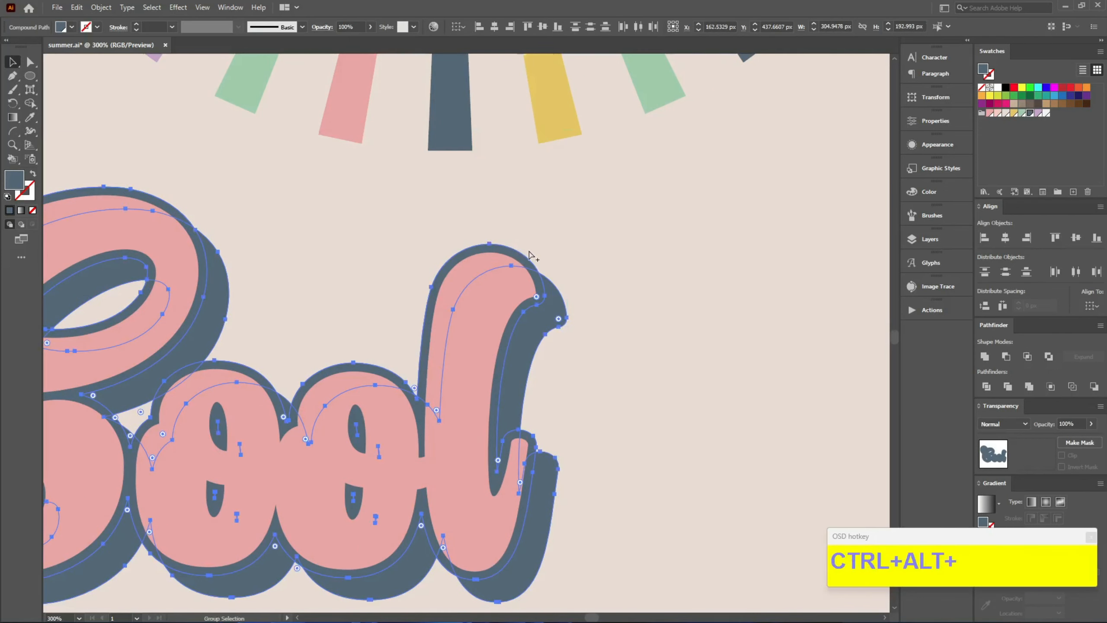
pyautogui.hotkey('ctrl', 'alt', 'b')
pyautogui.press('w')
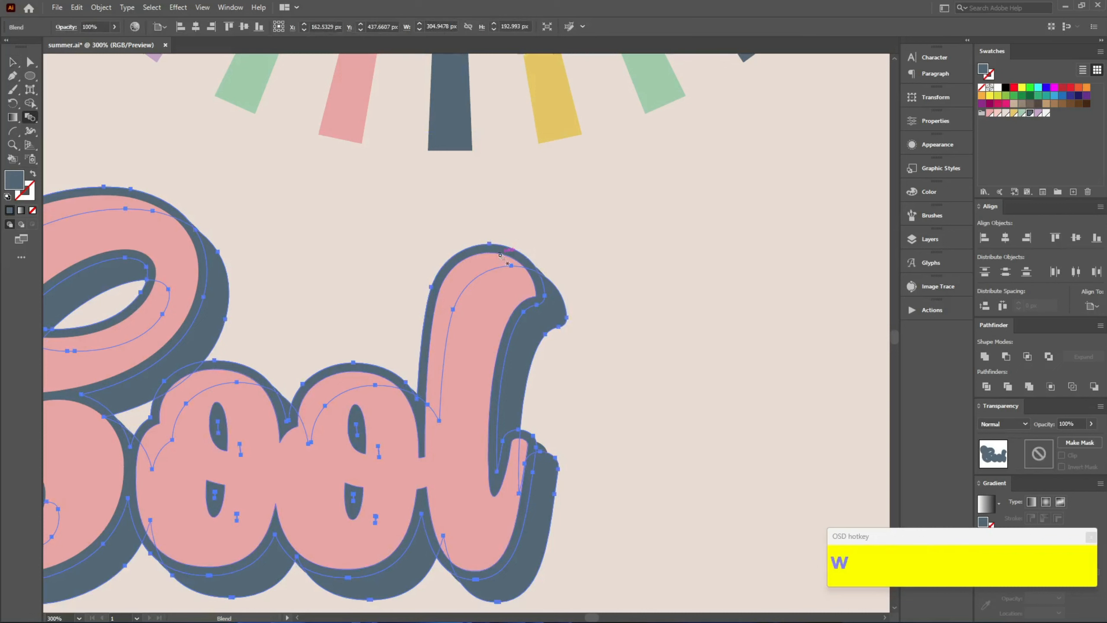
pyautogui.press('Return')
pyautogui.click(209, 124)
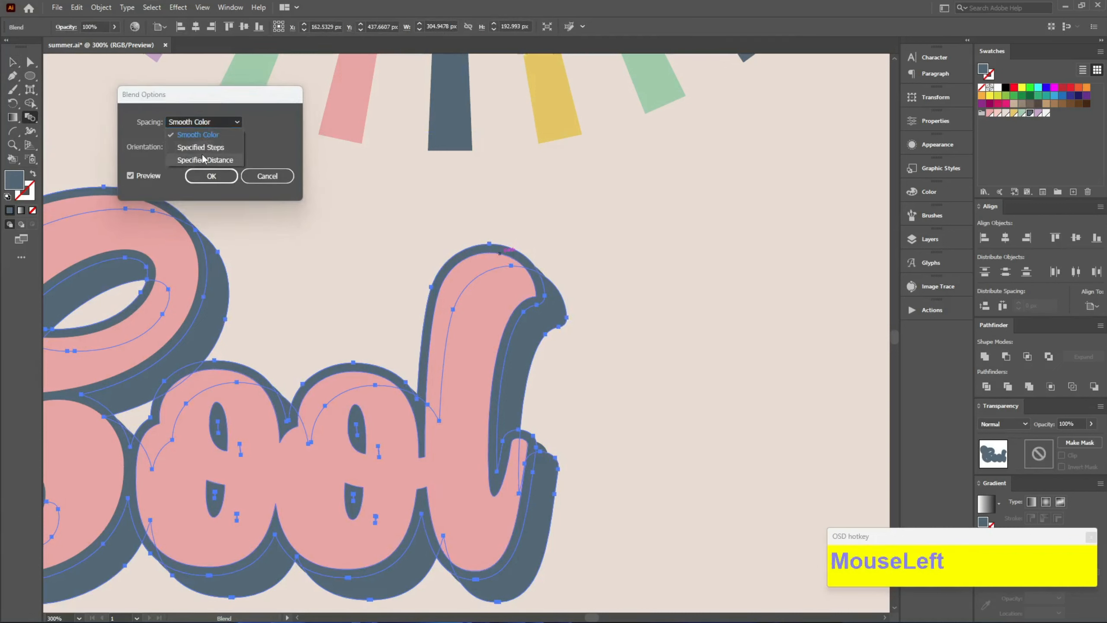
pyautogui.click(203, 148)
pyautogui.scroll(1, 268, 115)
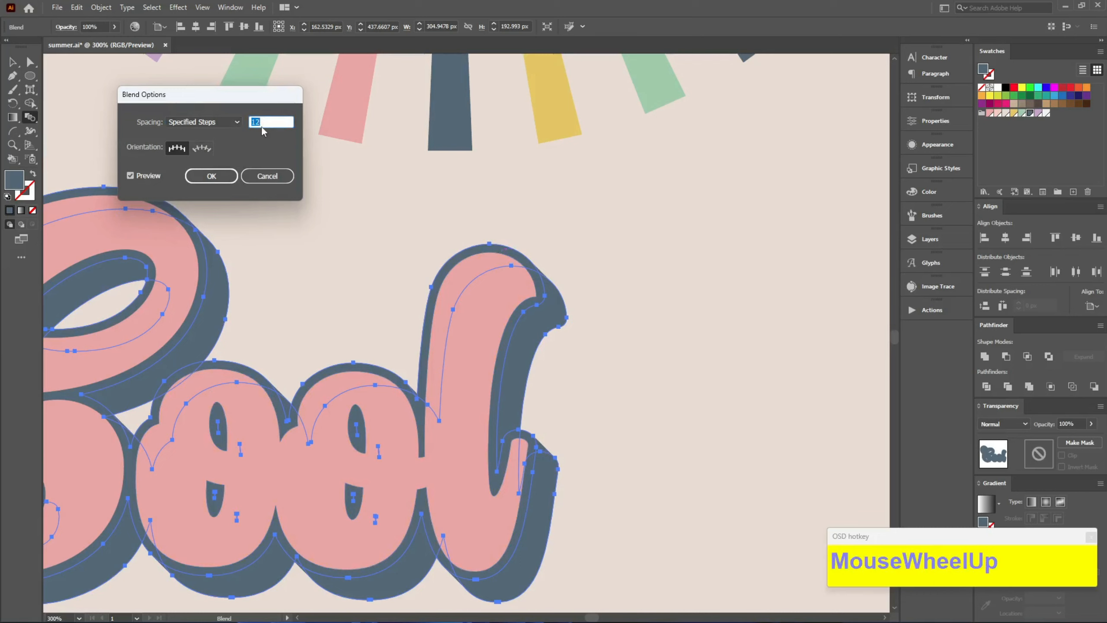
pyautogui.click(213, 176)
pyautogui.press('v')
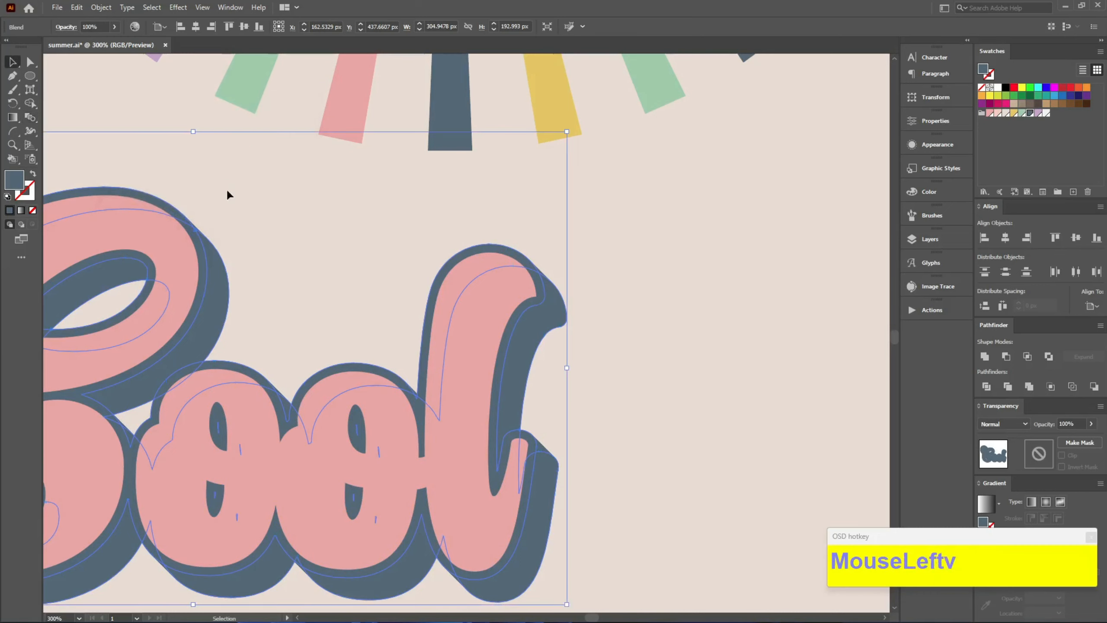
# Expand the outline blend with Object and Fill enabled, and unite it into one solid extruded shadow.
pyautogui.hotkey('ctrl', 'shift', 'a')
pyautogui.hotkey('ctrl', 'shift', 'x')
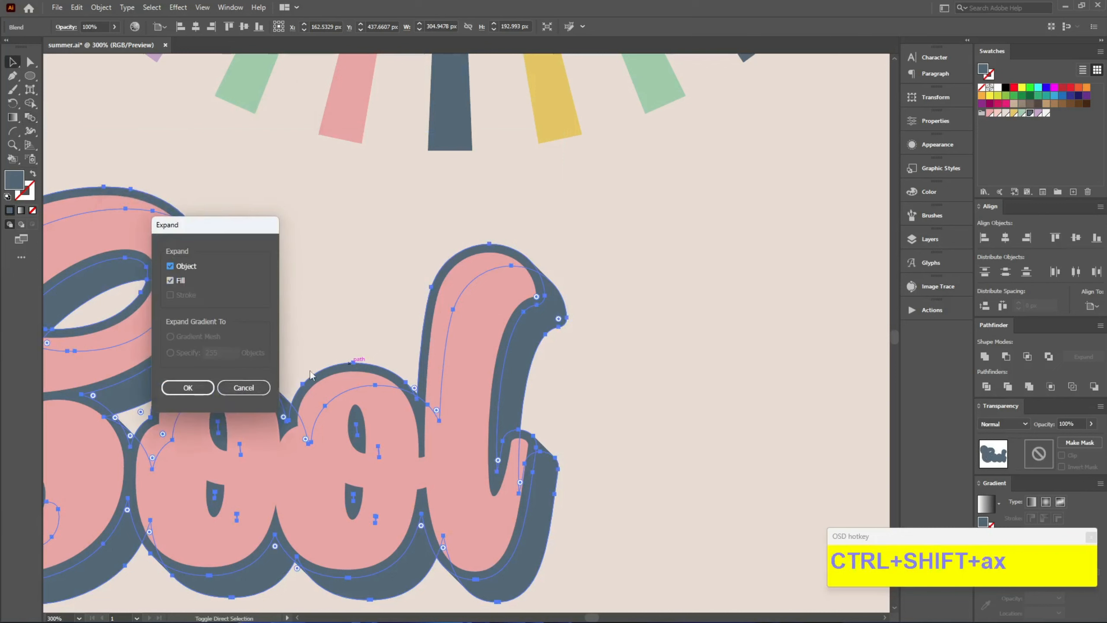
pyautogui.click(171, 389)
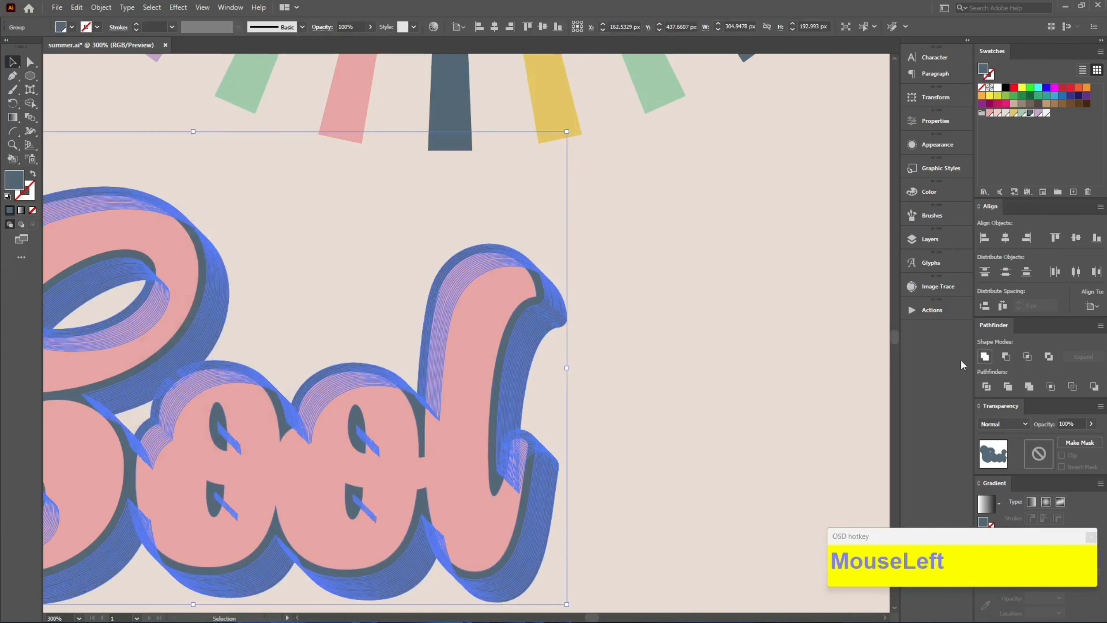
pyautogui.click(984, 359)
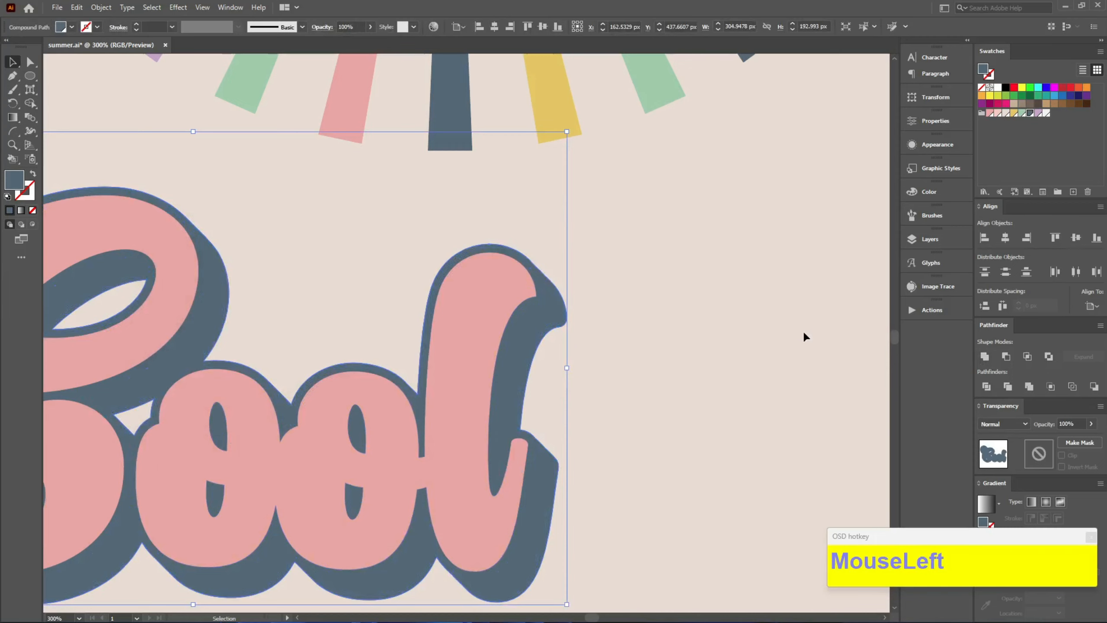
pyautogui.click(735, 323)
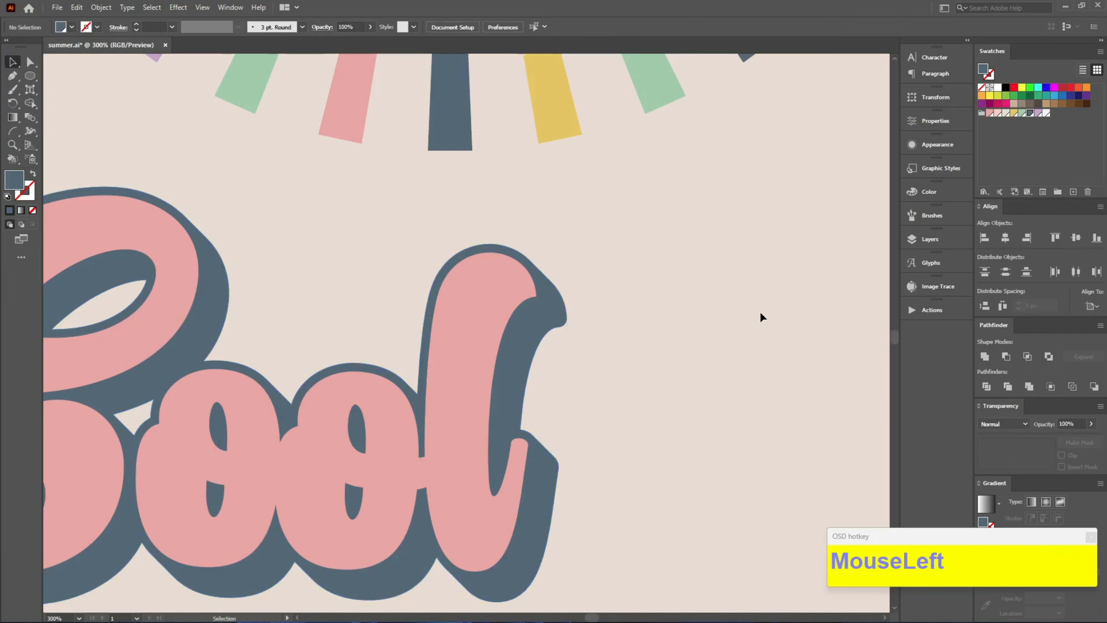
# Group the Cool lettering with its extruded slate-blue shadow.
pyautogui.keyDown('ctrl'); pyautogui.keyDown('alt'); pyautogui.scroll(-3, 694, 329); pyautogui.keyUp('alt'); pyautogui.keyUp('ctrl')
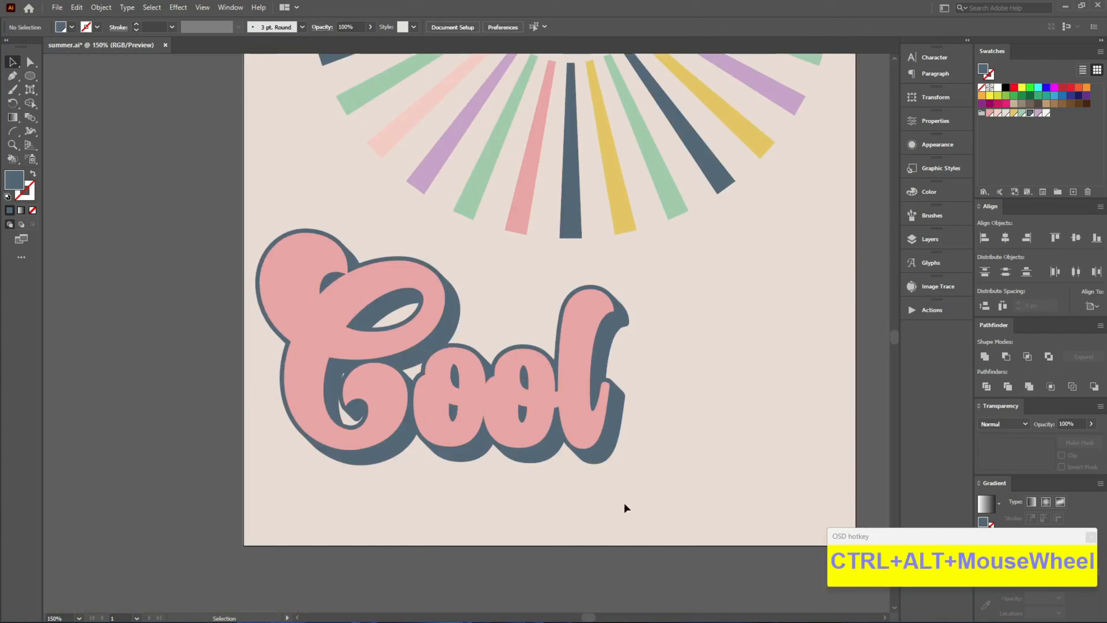
pyautogui.click(393, 375)
pyautogui.hotkey('ctrl', 'g')
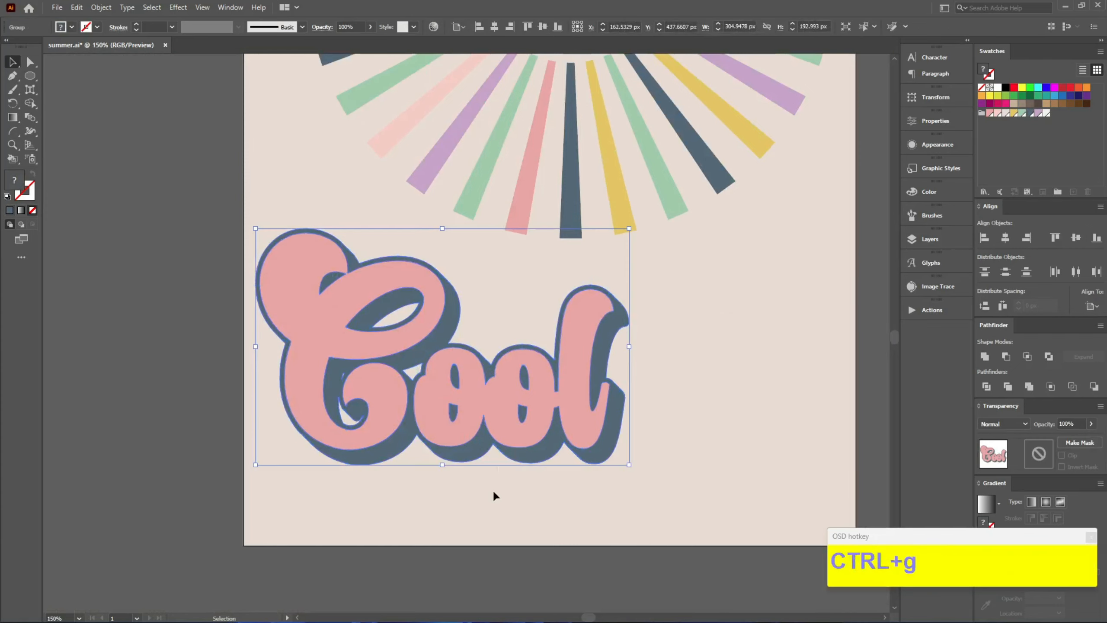
pyautogui.click(494, 495)
# Move the grouped Cool lettering off the artboard into the empty area to the left of it.
pyautogui.keyDown('ctrl'); pyautogui.keyDown('alt'); pyautogui.scroll(-2, 495, 495); pyautogui.keyUp('alt'); pyautogui.keyUp('ctrl')
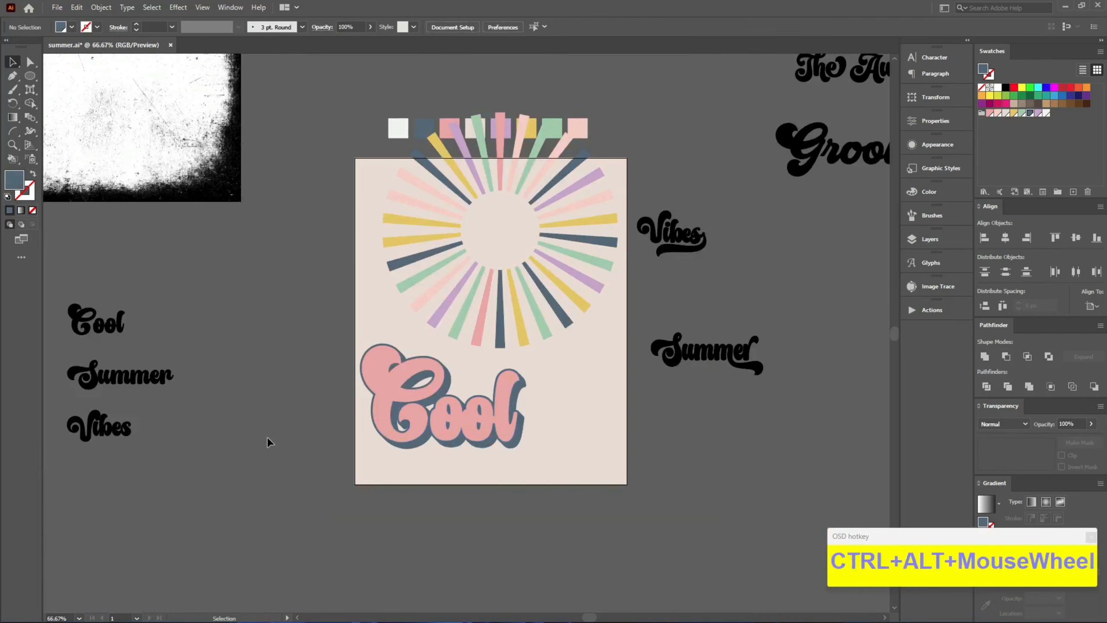
pyautogui.keyDown('ctrl'); pyautogui.keyDown('alt'); pyautogui.scroll(-2, 262, 443); pyautogui.keyUp('alt'); pyautogui.keyUp('ctrl')
pyautogui.moveTo(183, 404); pyautogui.dragTo(216, 120)
pyautogui.keyDown('ctrl'); pyautogui.keyDown('alt'); pyautogui.scroll(1, 409, 434); pyautogui.keyUp('alt'); pyautogui.keyUp('ctrl')
pyautogui.moveTo(364, 418); pyautogui.dragTo(187, 358)
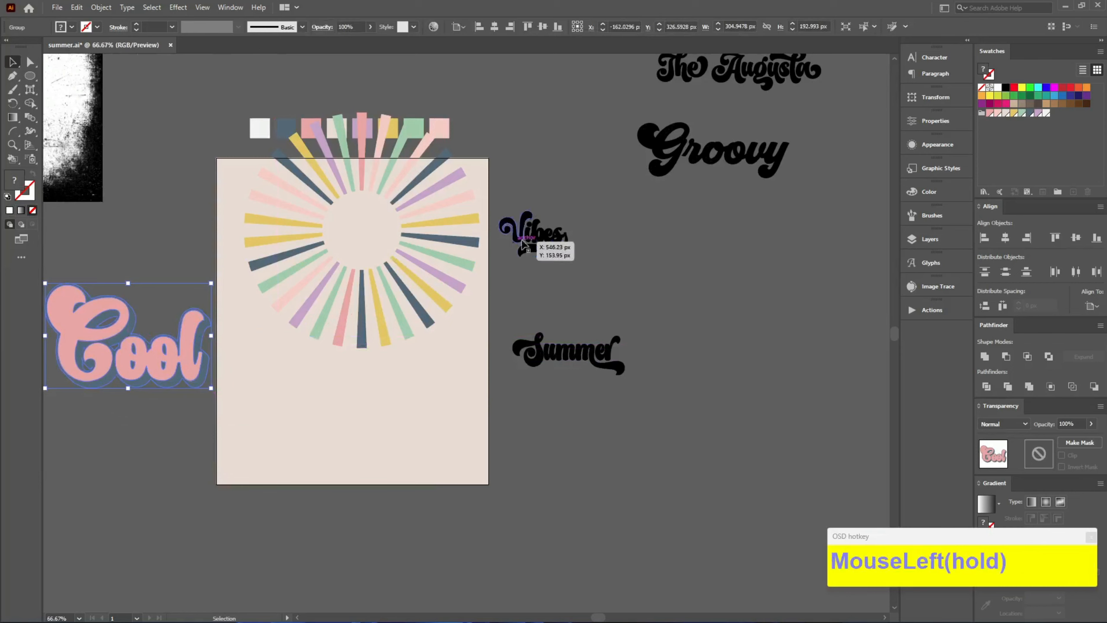
# Move Vibes onto the artboard below the sunburst and enlarge it to about 300 by 199 px.
pyautogui.moveTo(523, 244); pyautogui.dragTo(370, 412)
pyautogui.keyDown('ctrl'); pyautogui.keyDown('alt'); pyautogui.scroll(4, 297, 432); pyautogui.keyUp('alt'); pyautogui.keyUp('ctrl')
pyautogui.scroll(-4, 543, 389)
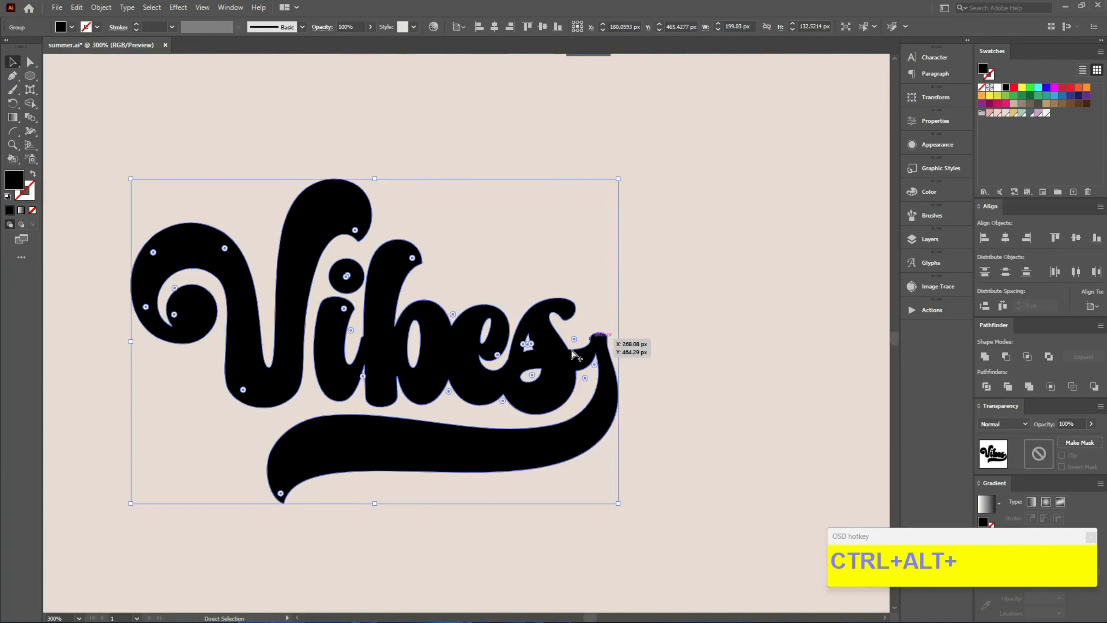
pyautogui.moveTo(583, 354); pyautogui.dragTo(667, 358)
pyautogui.hotkey('ctrl', '+')
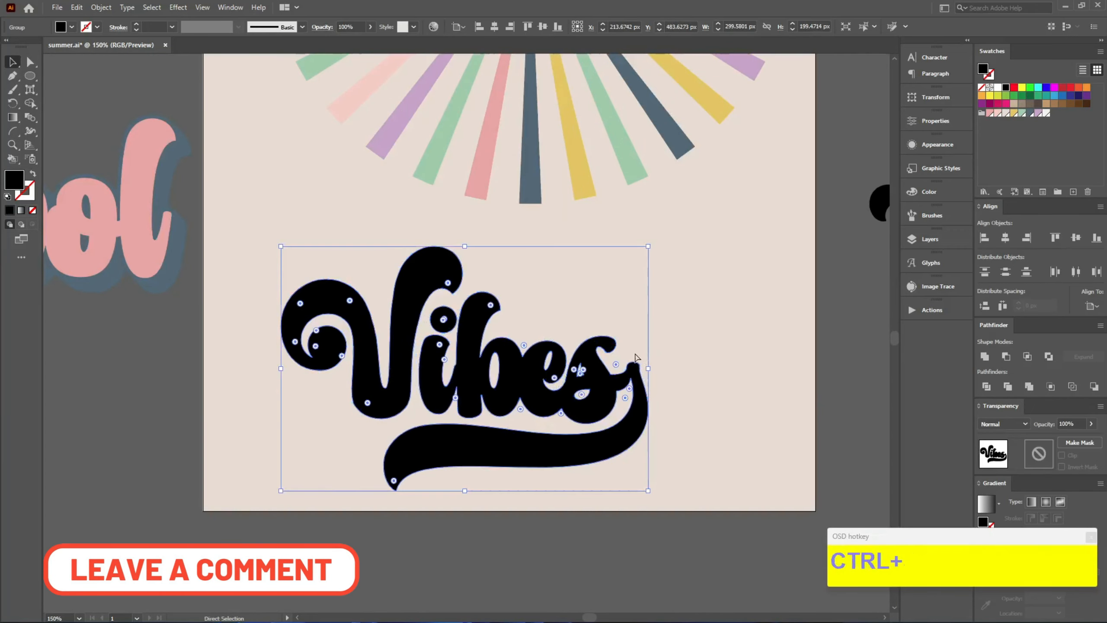
# Add a united slate-blue outline behind Vibes from a 3.5 px path offset.
pyautogui.hotkey('ctrl', 'shift', 'q')
pyautogui.press('Return')
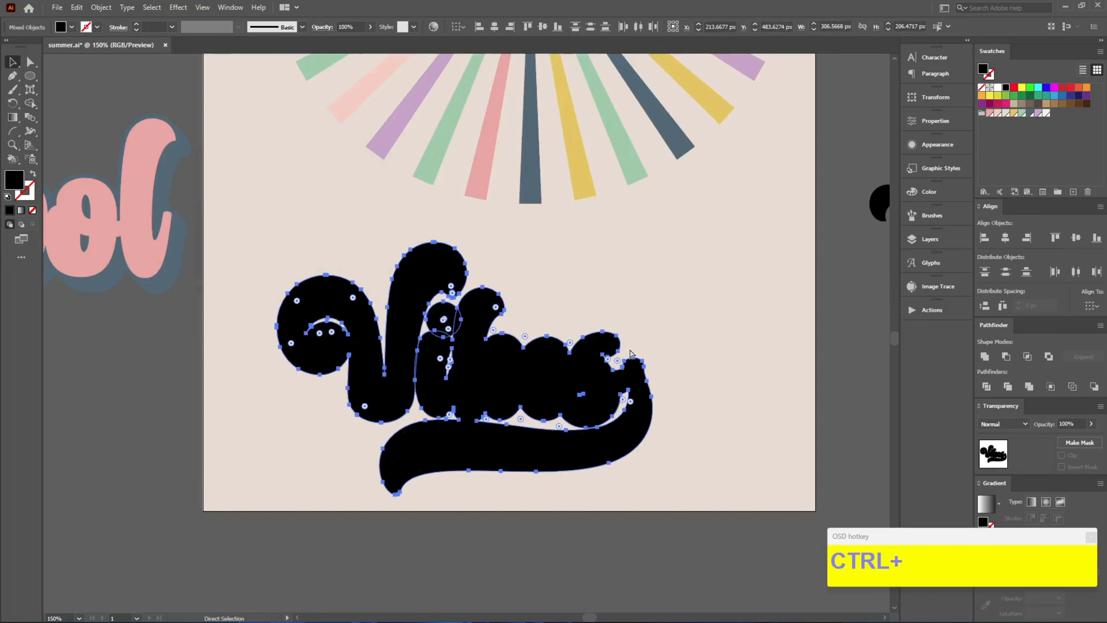
pyautogui.hotkey('ctrl', 'x')
pyautogui.hotkey('ctrl', 'b')
pyautogui.click(985, 355)
pyautogui.click(1030, 113)
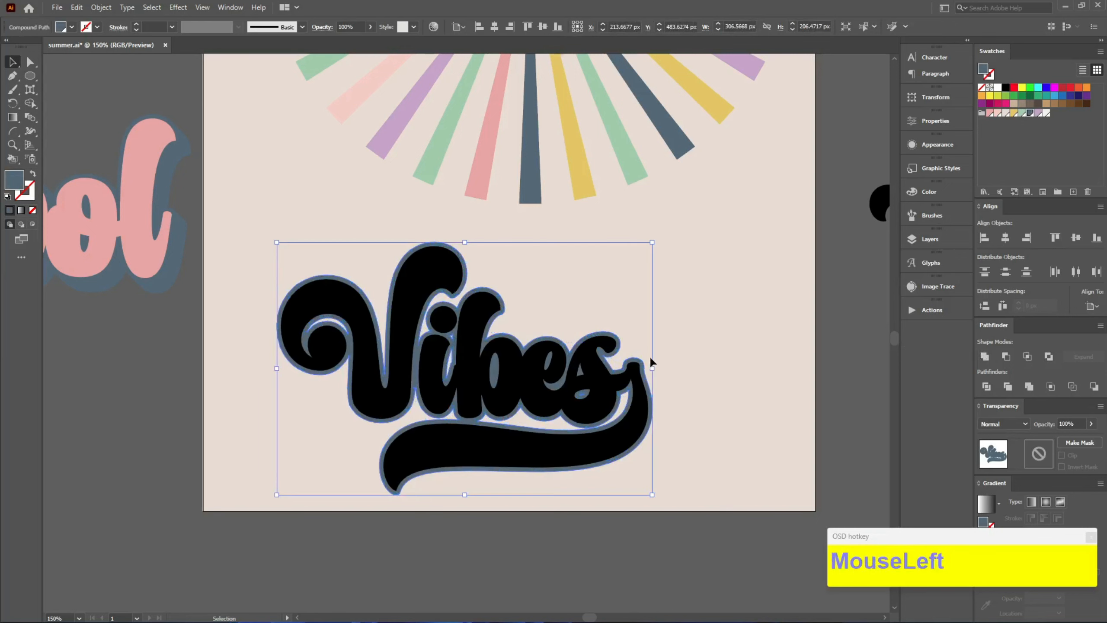
# Fill the Vibes lettering with the off-white swatch.
pyautogui.click(598, 377)
pyautogui.hotkey('ctrl', 'z')
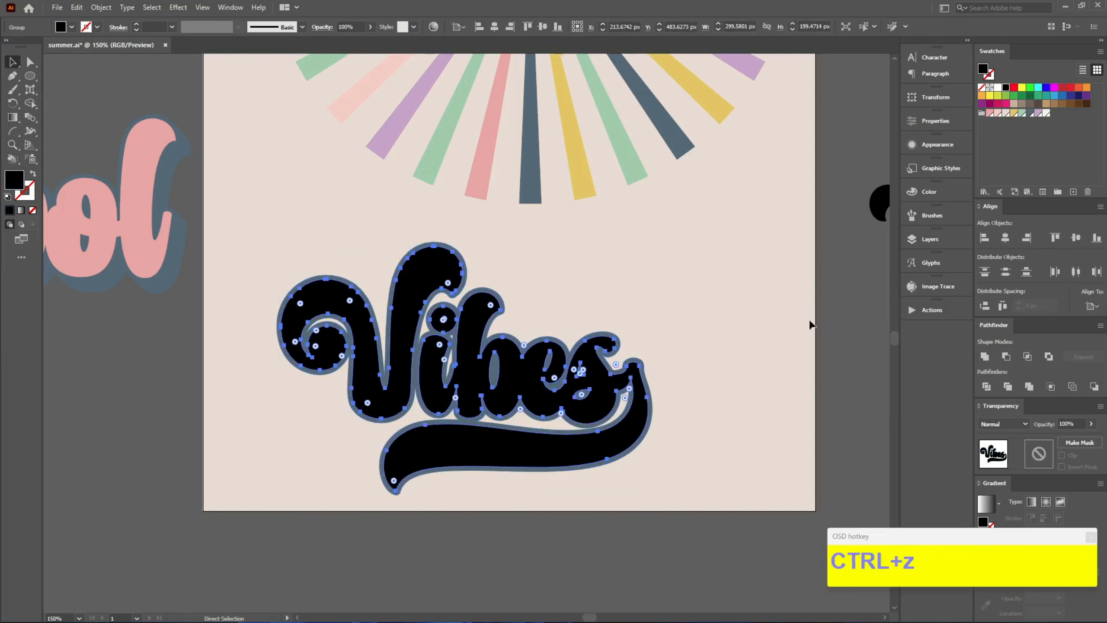
pyautogui.click(1046, 113)
# Paste a copy of the slate-blue Vibes outline behind it, offset 9 px right and 9 px down.
pyautogui.scroll(2, 660, 380)
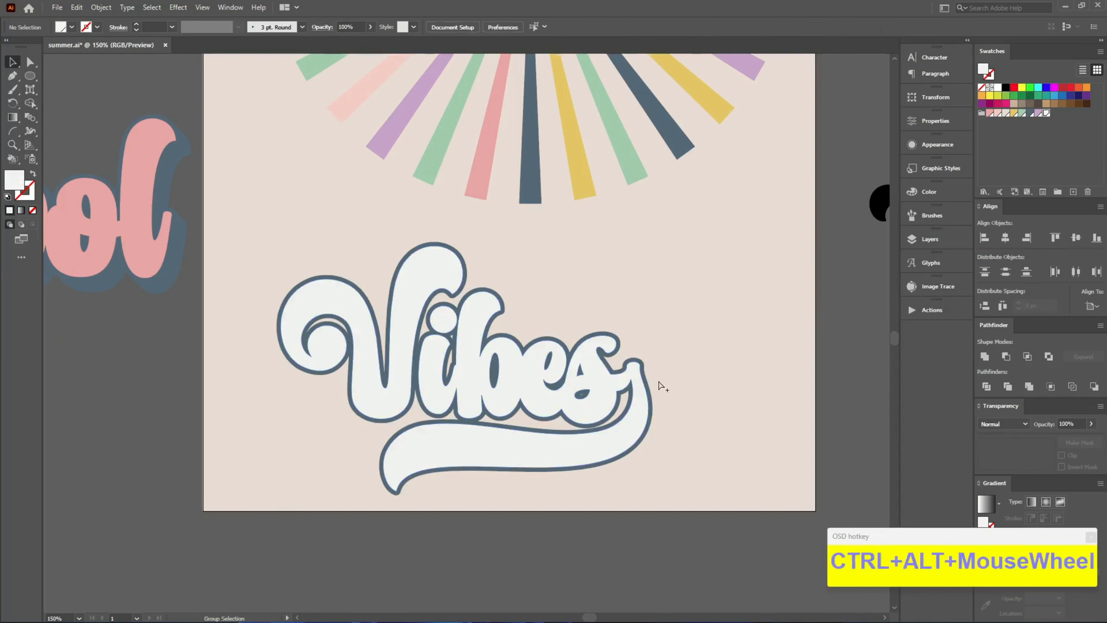
pyautogui.click(646, 370)
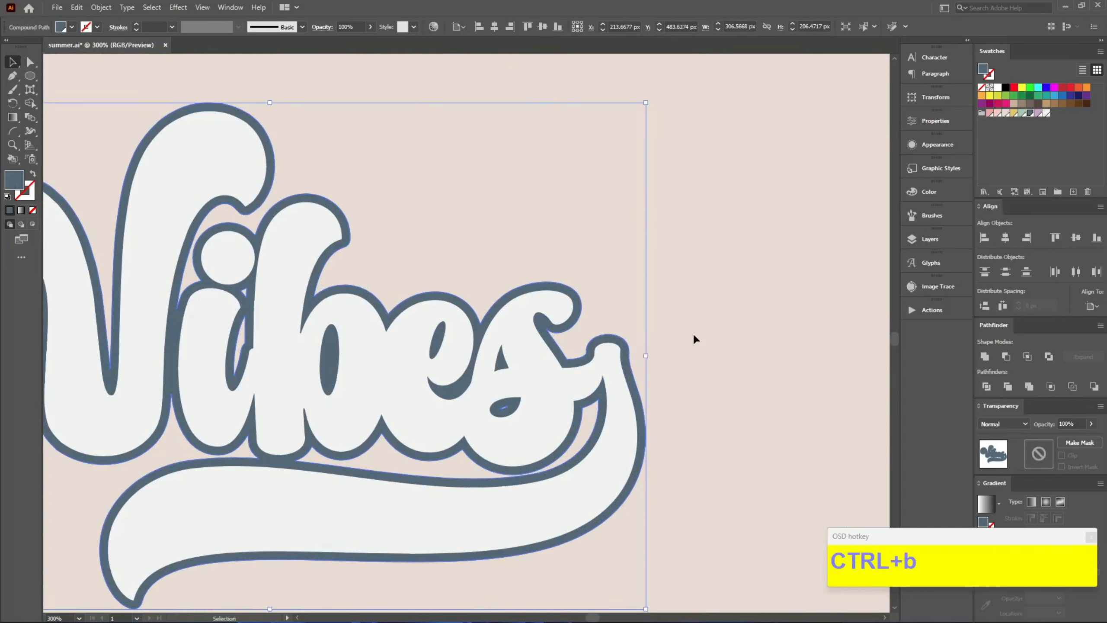
pyautogui.press('Right')
pyautogui.press('Right')
pyautogui.press('Right')
pyautogui.press('Right')
pyautogui.press('Right')
pyautogui.press('Right')
pyautogui.press('Right')
pyautogui.press('Right')
pyautogui.press('Right')
pyautogui.press('Right')
pyautogui.press('Right')
pyautogui.press('Right')
pyautogui.press('Right')
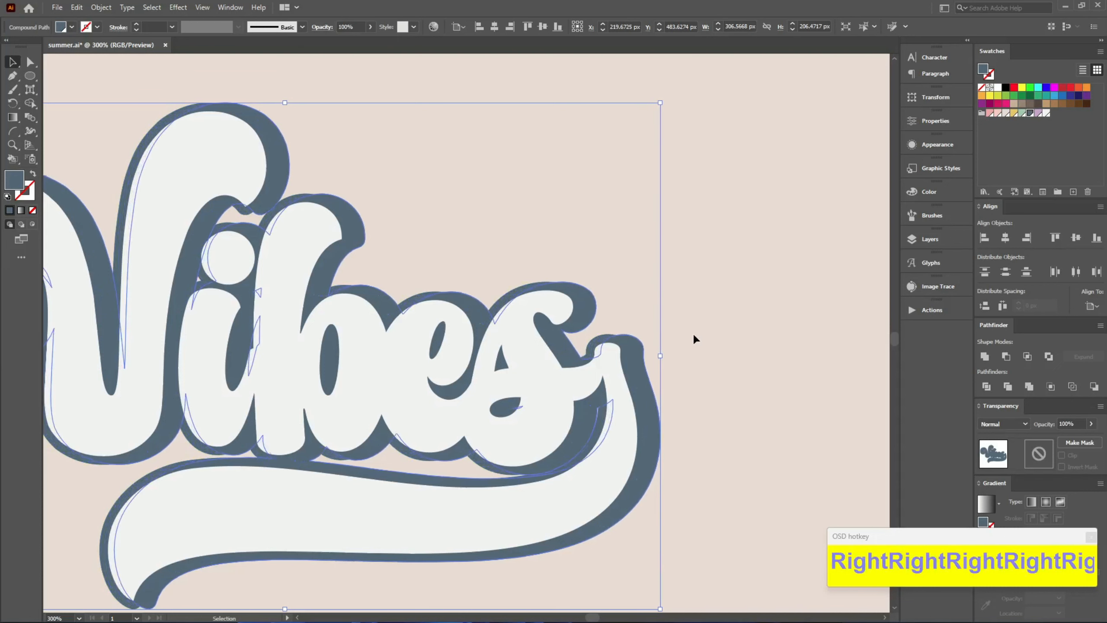
pyautogui.press('Down')
pyautogui.press('Down')
pyautogui.press('Down')
pyautogui.press('Down')
pyautogui.press('Down')
pyautogui.press('Down')
pyautogui.press('Down')
pyautogui.press('Down')
pyautogui.press('Down')
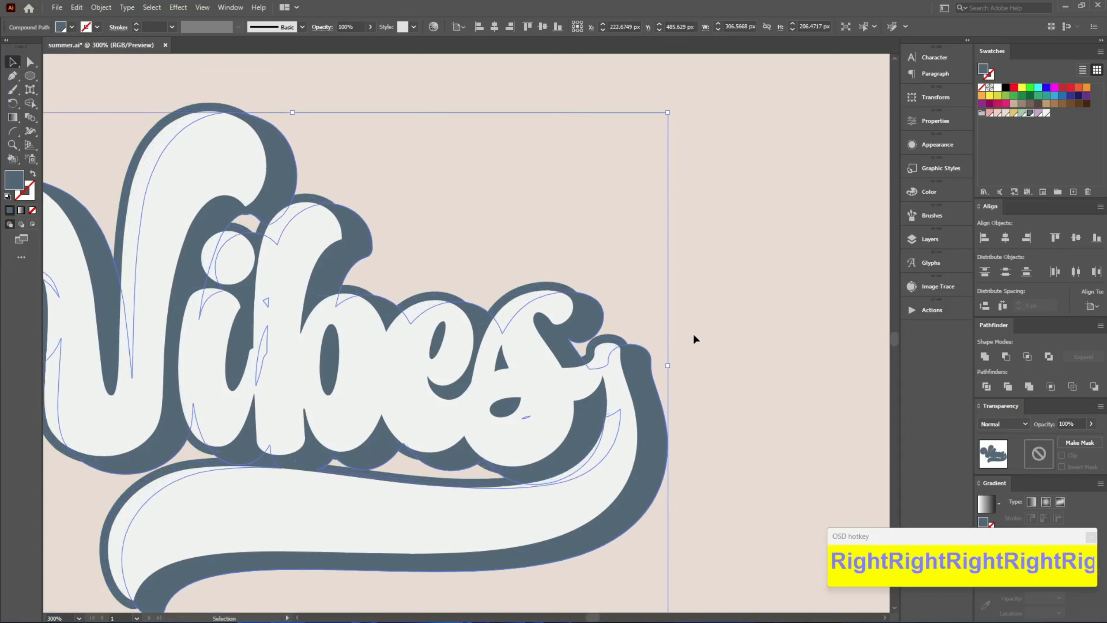
# Blend the two Vibes outline copies with Specified Steps spacing to form an extruded shadow.
pyautogui.keyDown('shift'); pyautogui.click(564, 291); pyautogui.keyUp('shift')
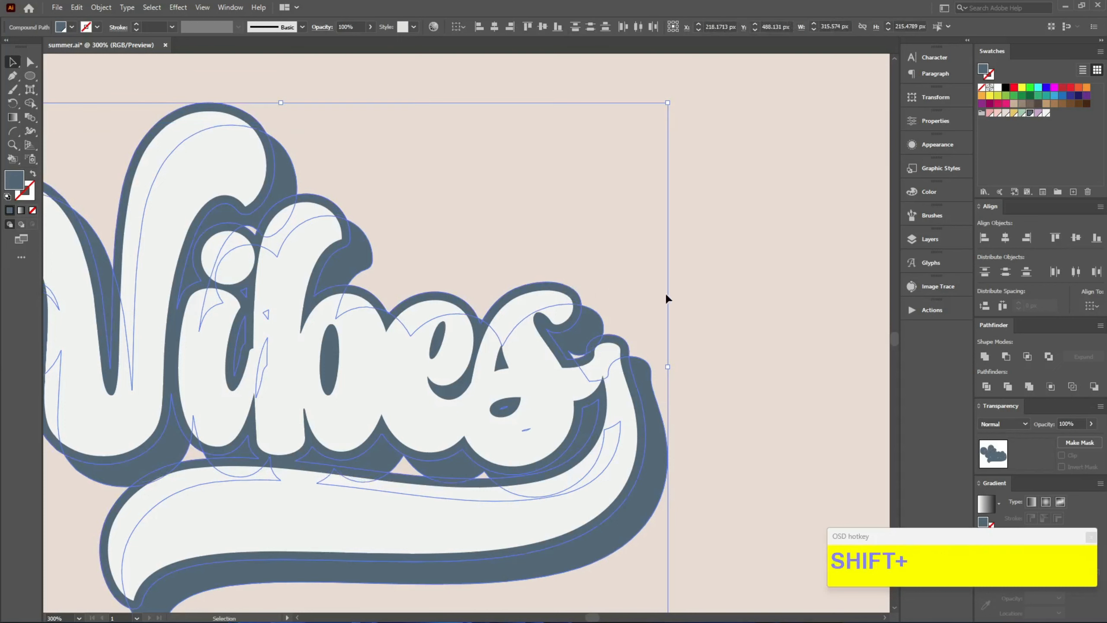
pyautogui.press('ctrl')
pyautogui.hotkey('ctrl', 'alt', 'b')
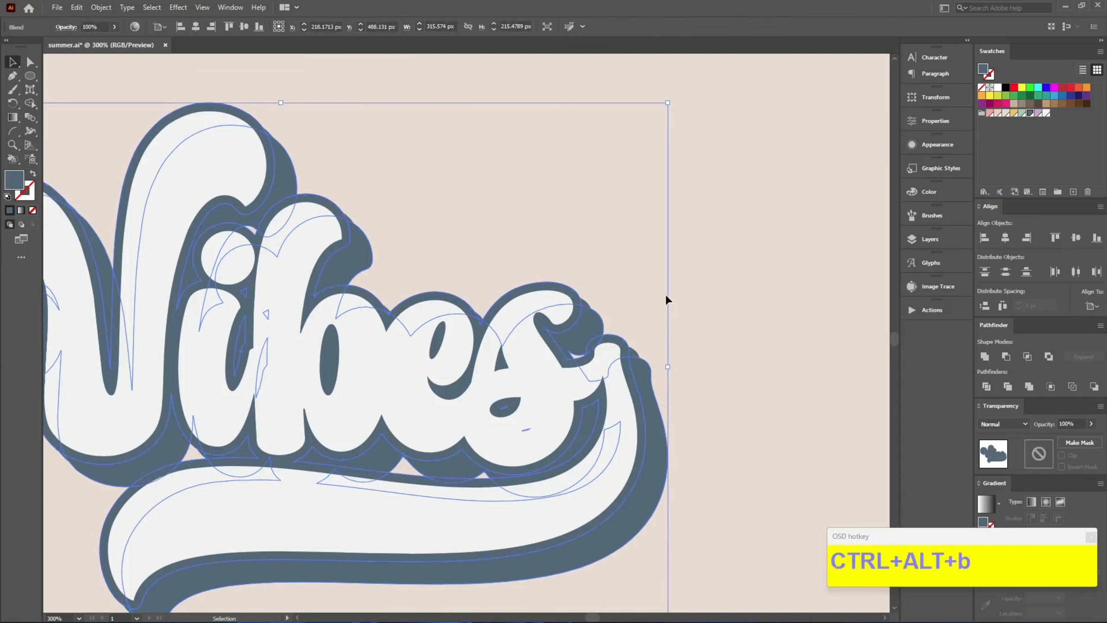
pyautogui.press('w')
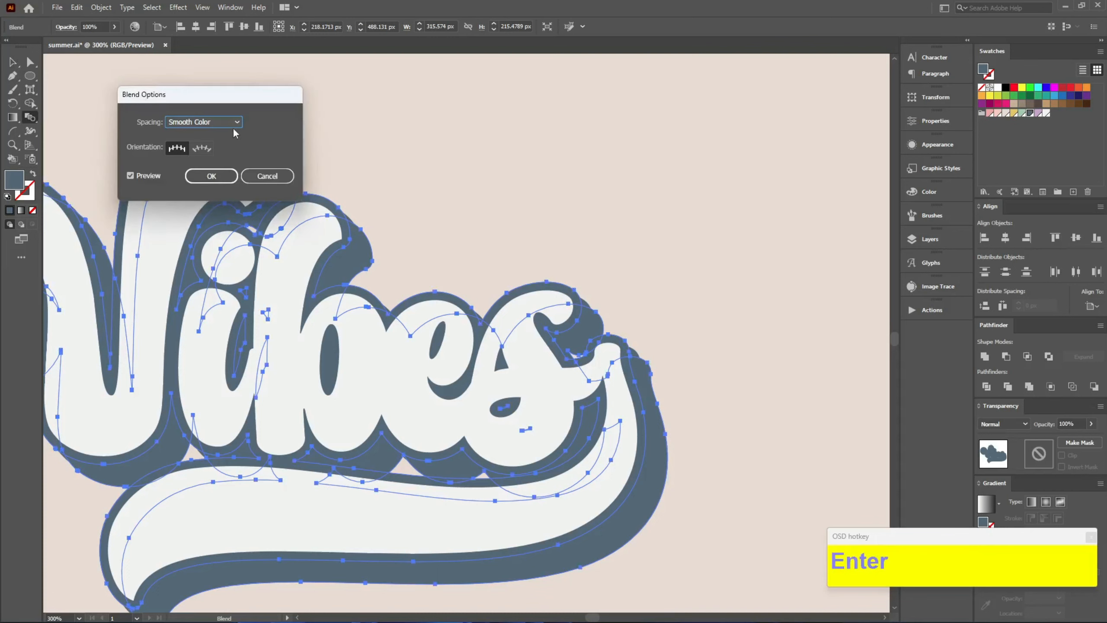
pyautogui.click(233, 128)
pyautogui.click(228, 146)
pyautogui.scroll(-1, 268, 121)
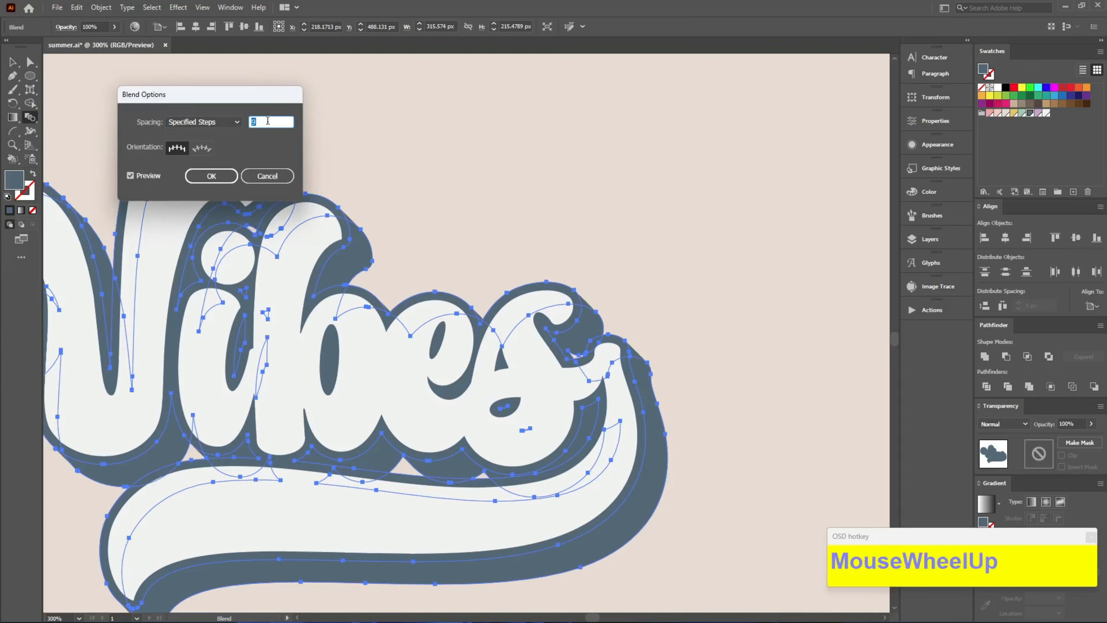
pyautogui.click(212, 175)
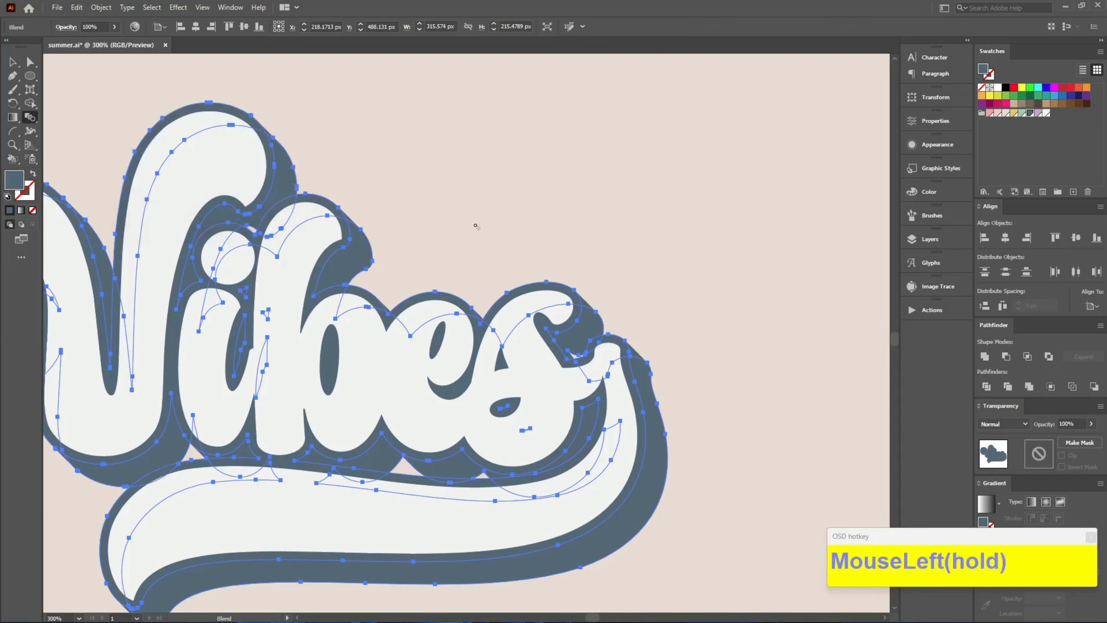
# Expand the Vibes blend and combine it into one solid slate-blue shadow with its small gaps filled.
pyautogui.press('v')
pyautogui.hotkey('ctrl', 'shift')
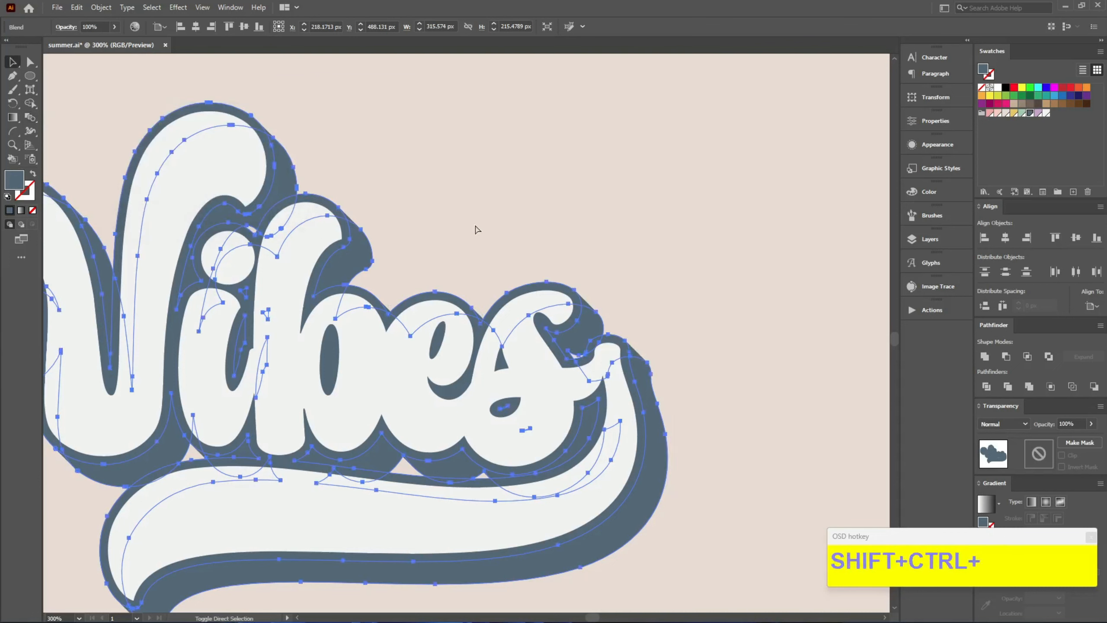
pyautogui.hotkey('ctrl', 'shift', 'x')
pyautogui.click(199, 391)
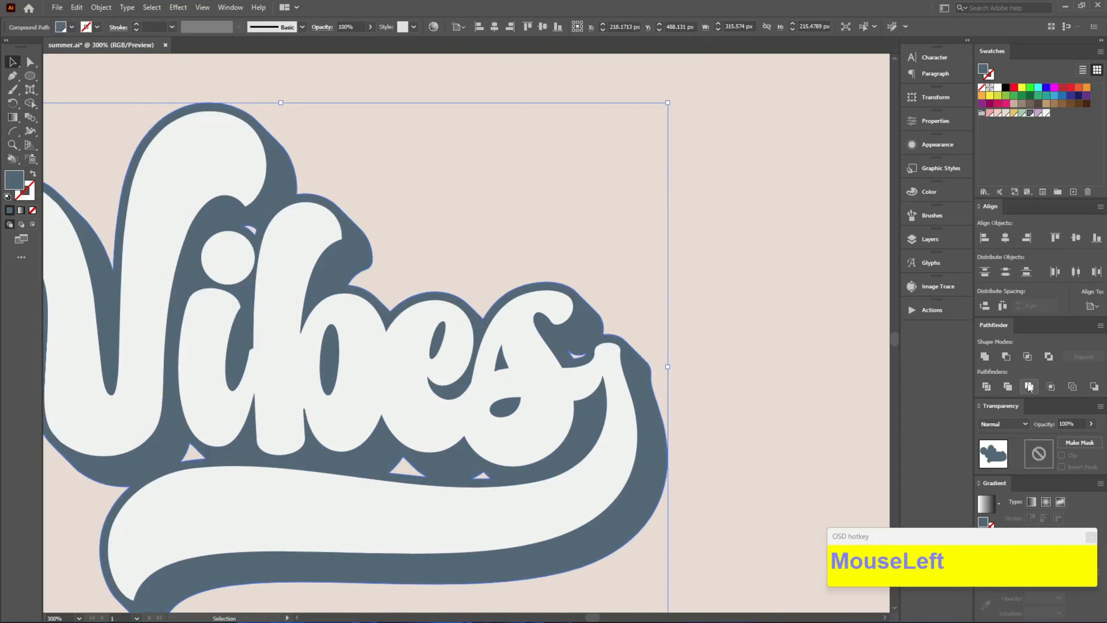
pyautogui.click(749, 341)
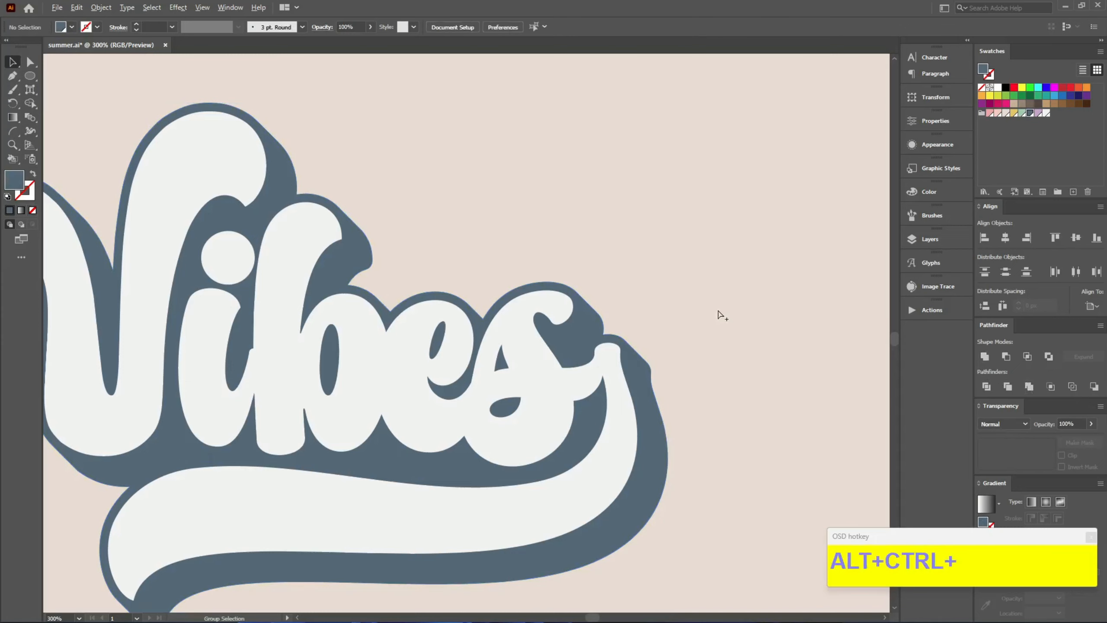
# Group the Vibes lettering with its shadow and move it off the artboard, below Cool.
pyautogui.scroll(-5, 719, 314)
pyautogui.click(492, 350)
pyautogui.scroll(3, 722, 362)
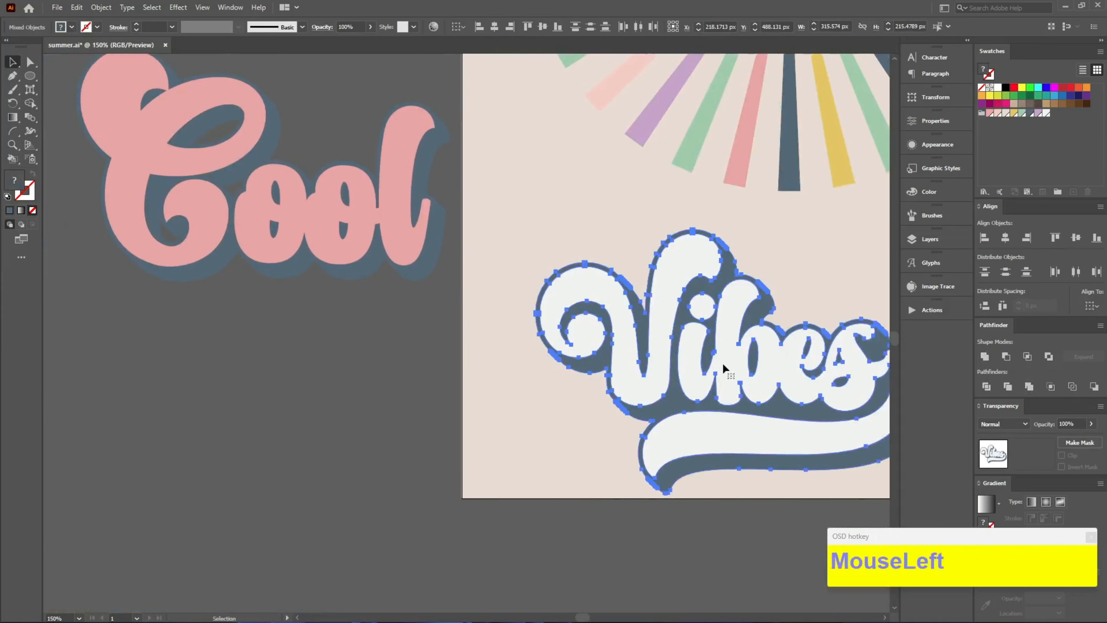
pyautogui.moveTo(722, 362); pyautogui.dragTo(260, 435)
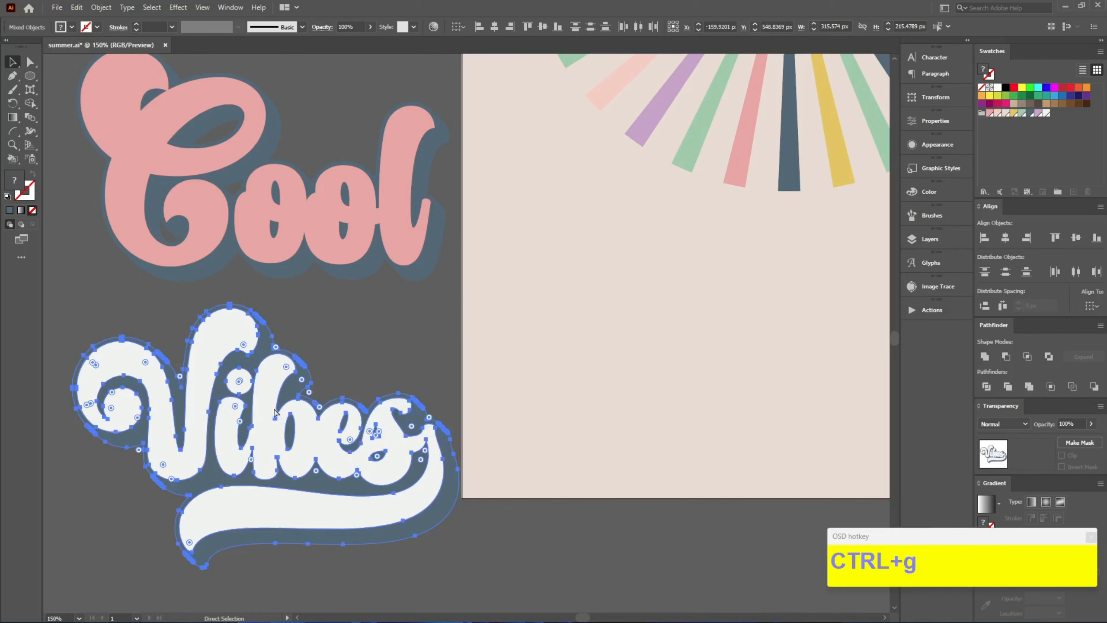
# Place Summer on the artboard below the sunburst, centered horizontally and about 461 by 180 px.
pyautogui.click(717, 359)
pyautogui.moveTo(717, 359); pyautogui.dragTo(341, 413)
pyautogui.moveTo(862, 261); pyautogui.dragTo(339, 345)
pyautogui.moveTo(528, 356); pyautogui.dragTo(682, 351)
pyautogui.moveTo(594, 351); pyautogui.dragTo(637, 359)
pyautogui.moveTo(440, 256); pyautogui.dragTo(440, 253)
# Add a united slate-blue outline behind Summer from a 3.5 px path offset with round joins.
pyautogui.hotkey('ctrl', 'shift', 'q')
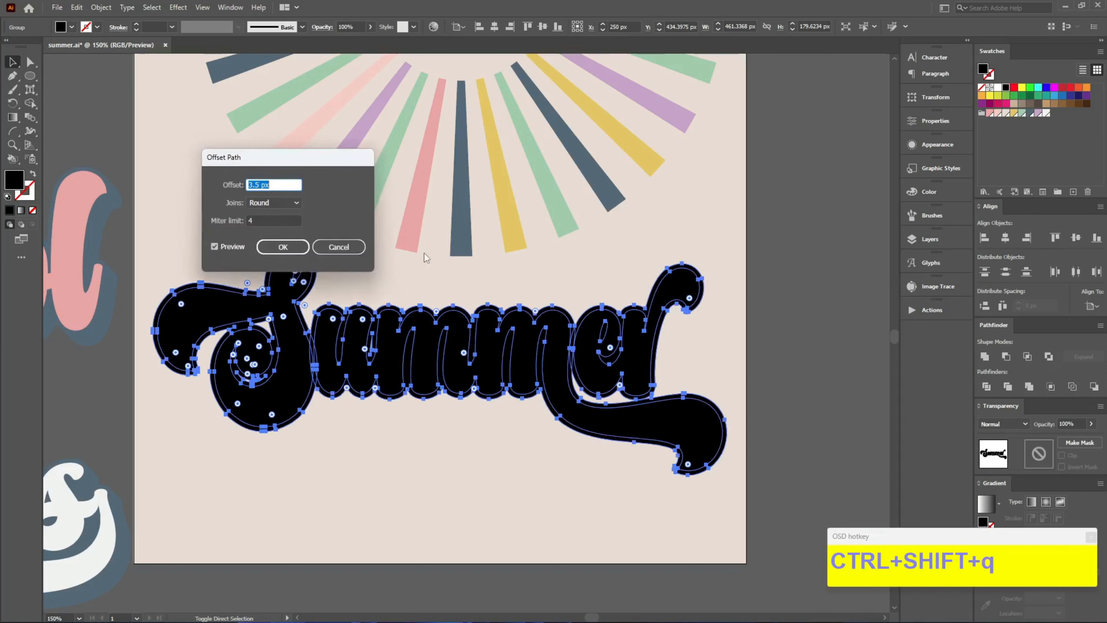
pyautogui.click(280, 256)
pyautogui.hotkey('ctrl', 'x')
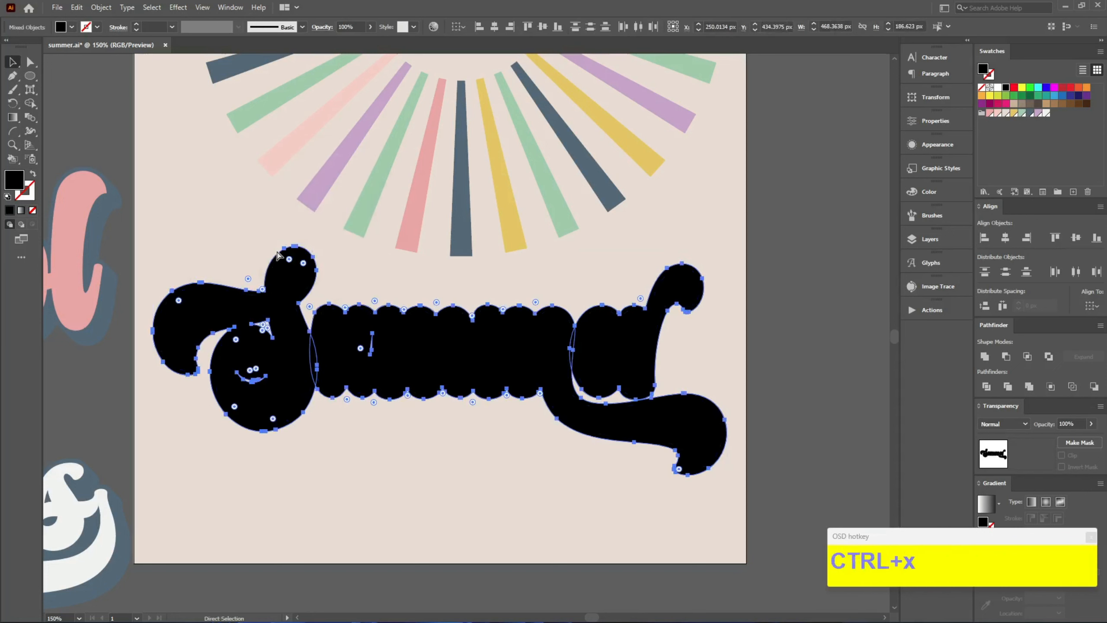
pyautogui.hotkey('ctrl', 'b')
pyautogui.scroll(1, 288, 262)
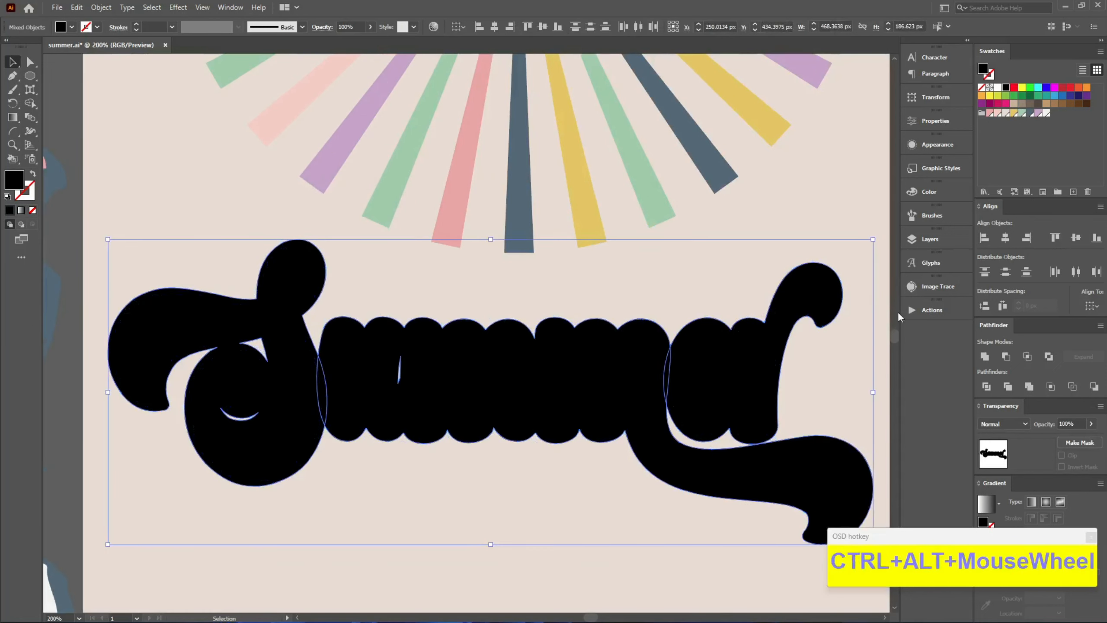
pyautogui.click(985, 356)
pyautogui.click(1030, 113)
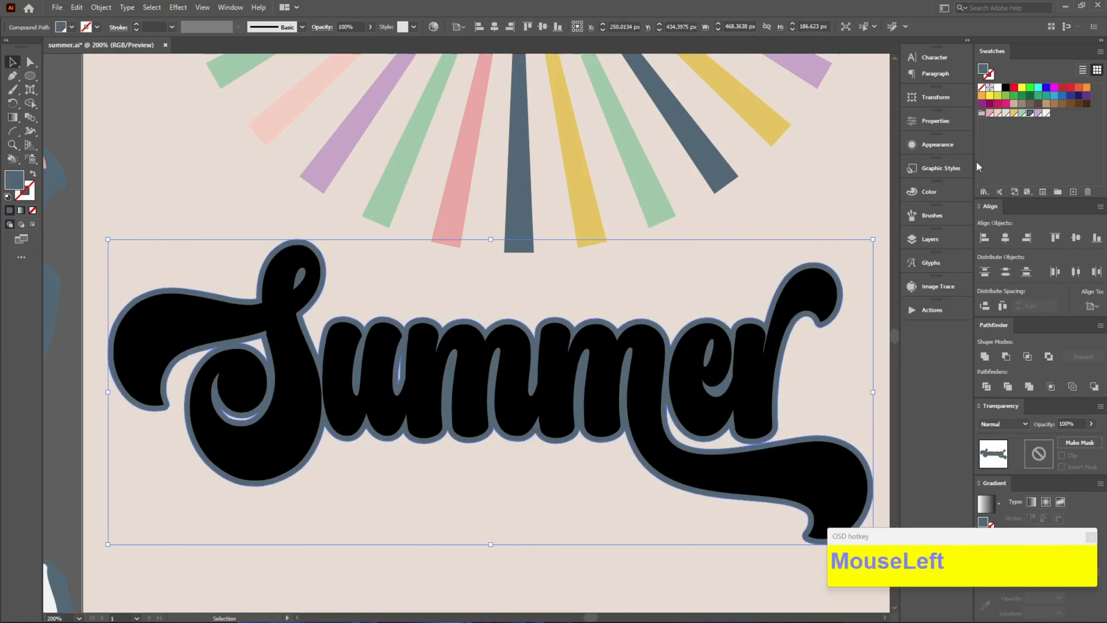
# Fill the Summer lettering with the coral-pink swatch.
pyautogui.click(766, 358)
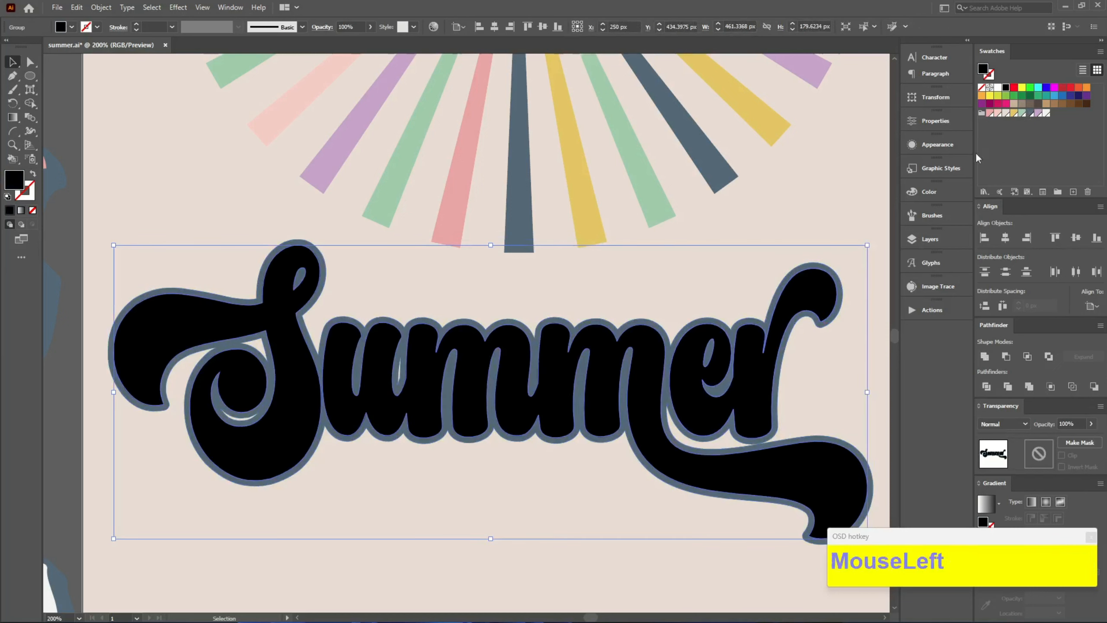
pyautogui.click(991, 115)
pyautogui.scroll(-2, 707, 279)
pyautogui.hscroll(2, 707, 279)
pyautogui.click(782, 239)
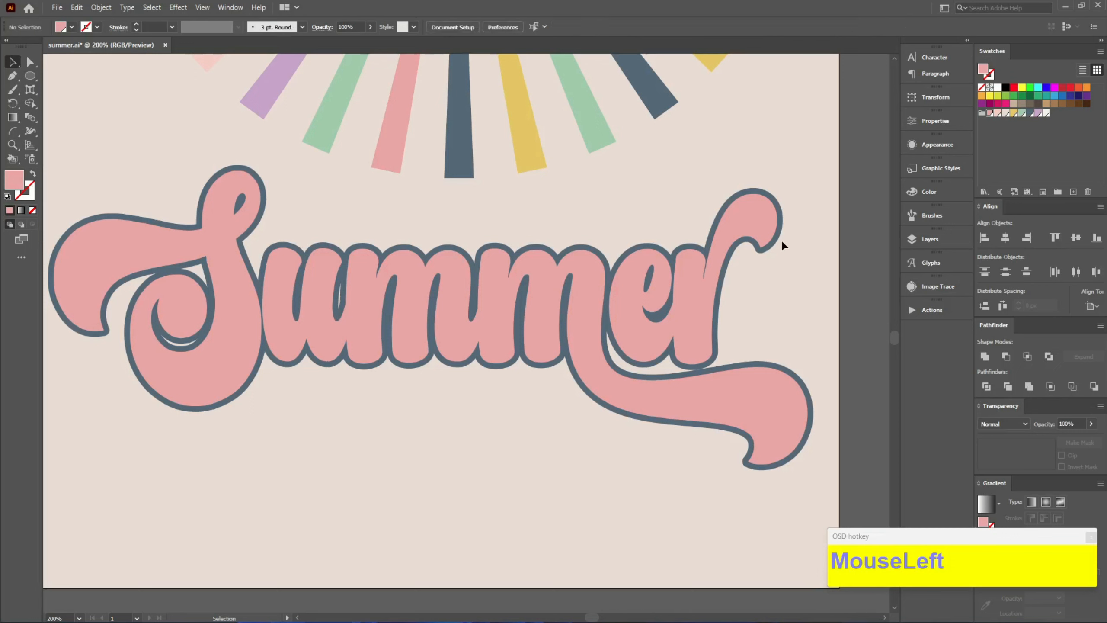
# Paste a copy of the slate-blue Summer outline behind it, offset 9 px right and 9 px down.
pyautogui.click(779, 239)
pyautogui.hotkey('ctrl', 'c')
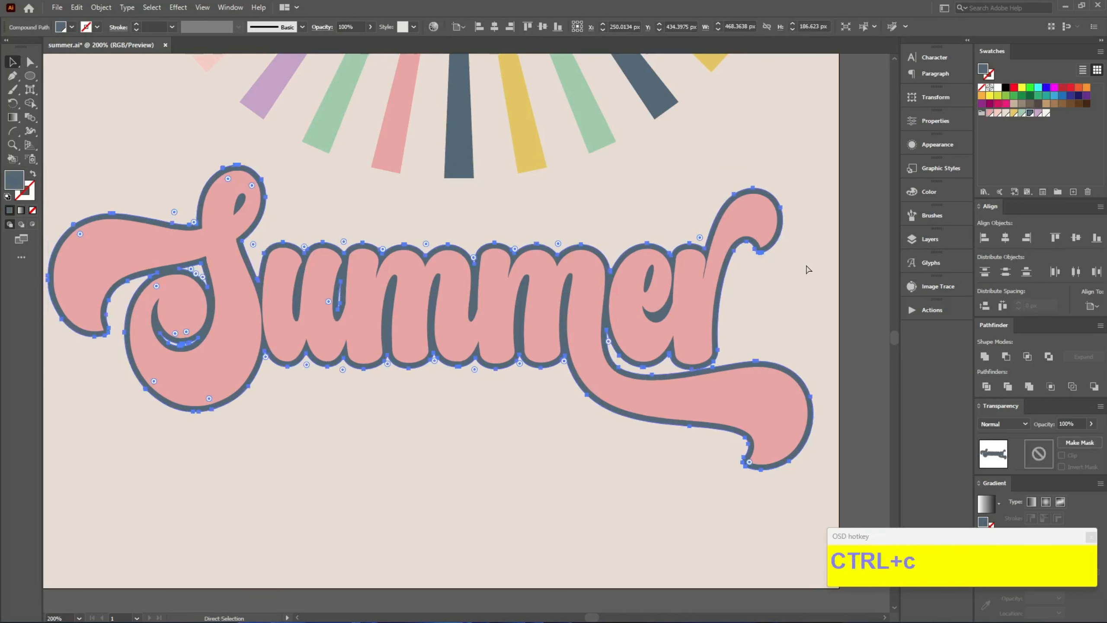
pyautogui.hotkey('ctrl', 'b')
pyautogui.press('Right')
pyautogui.press('Right')
pyautogui.press('Right')
pyautogui.press('Right')
pyautogui.press('Right')
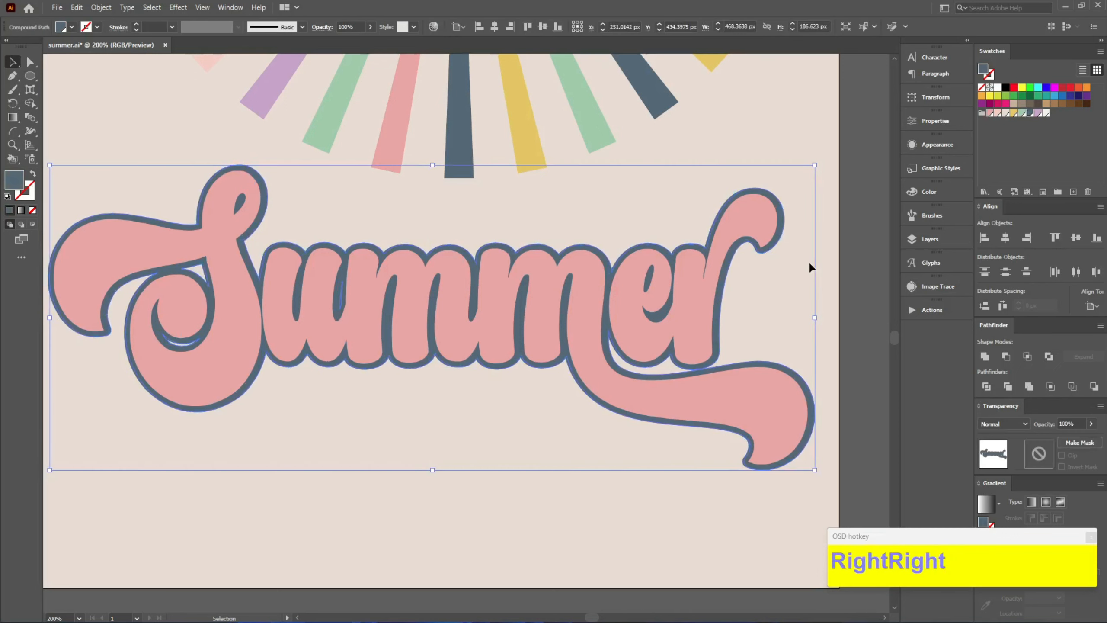
pyautogui.press('Right')
pyautogui.press('Right')
pyautogui.press('Right')
pyautogui.press('Right')
pyautogui.press('Right')
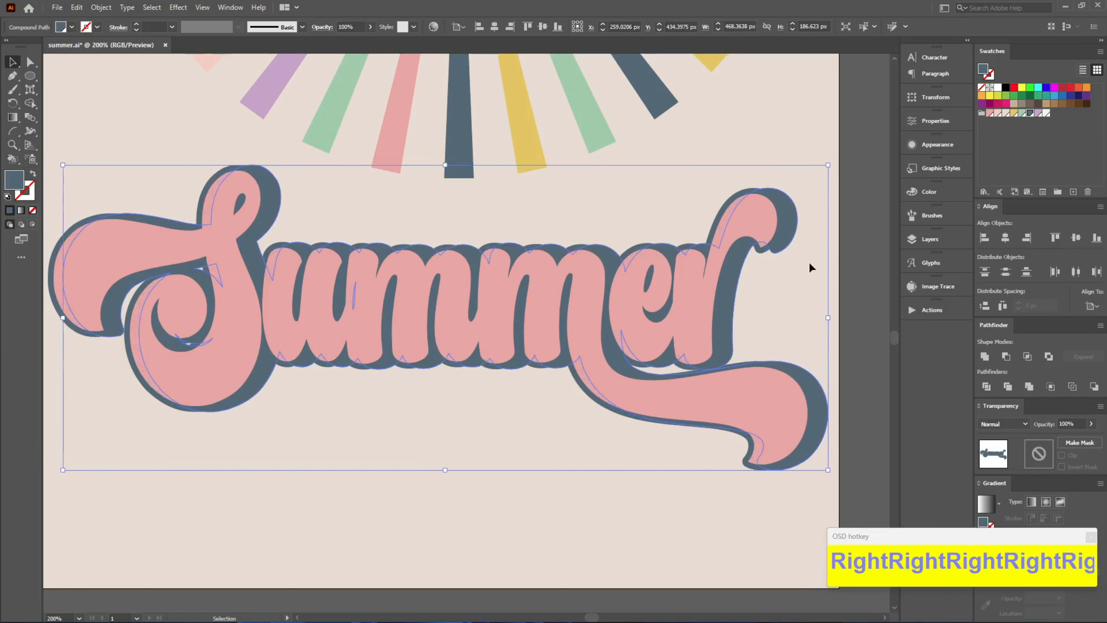
pyautogui.press('Down')
pyautogui.press('Down')
pyautogui.press('Down')
pyautogui.press('Down')
pyautogui.press('Down')
pyautogui.press('Down')
pyautogui.press('Down')
pyautogui.press('Down')
pyautogui.press('Down')
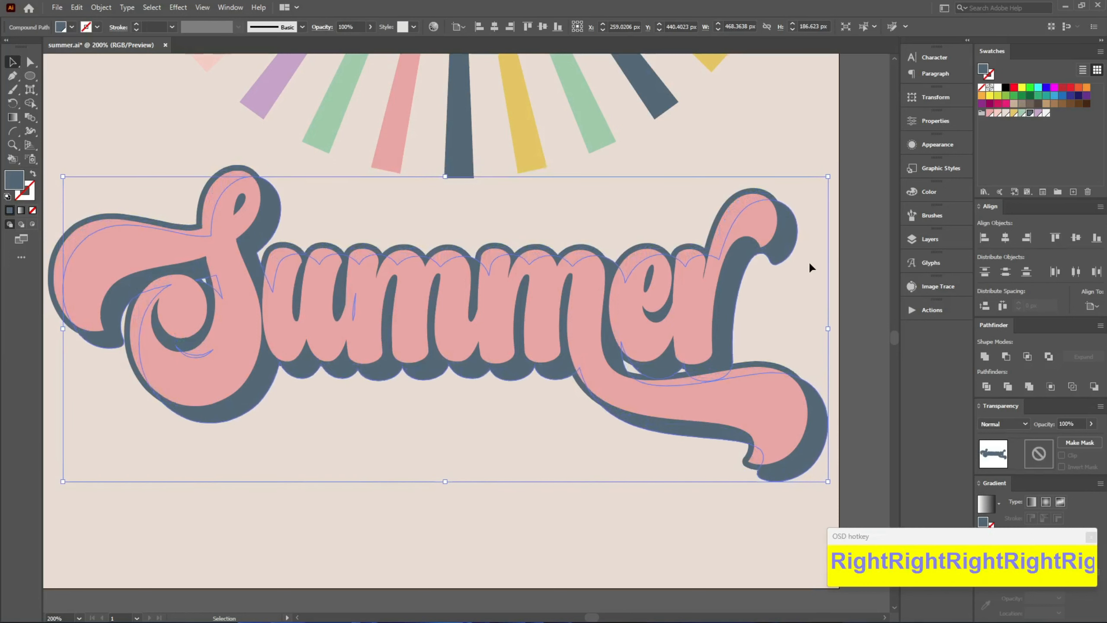
pyautogui.click(475, 485)
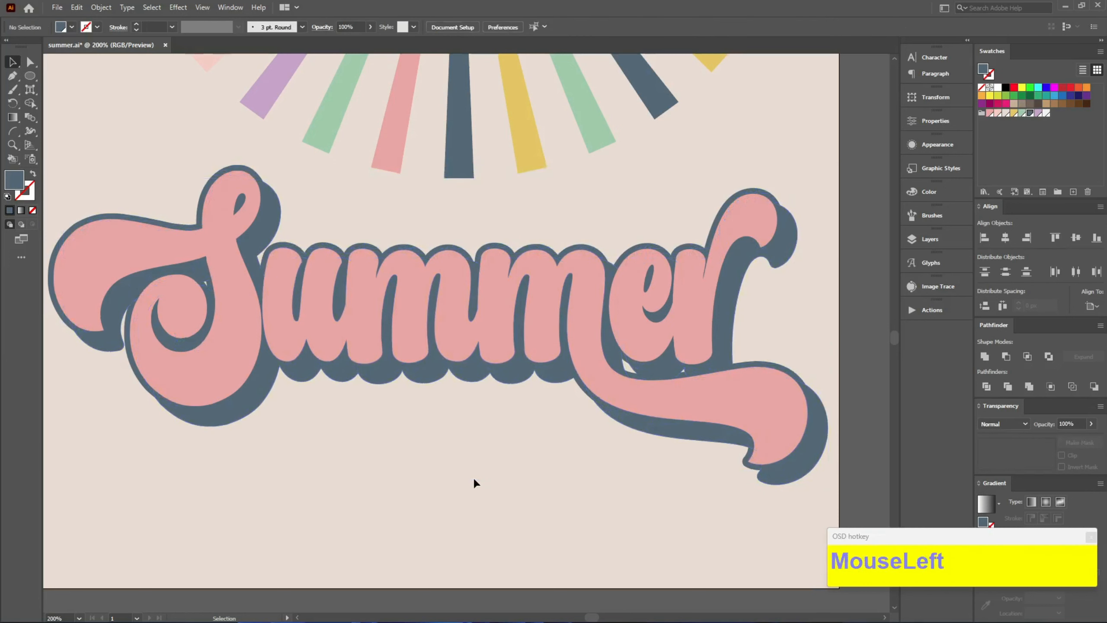
# Blend the two Summer outline copies with Specified Steps spacing to form an extruded shadow.
pyautogui.click(760, 477)
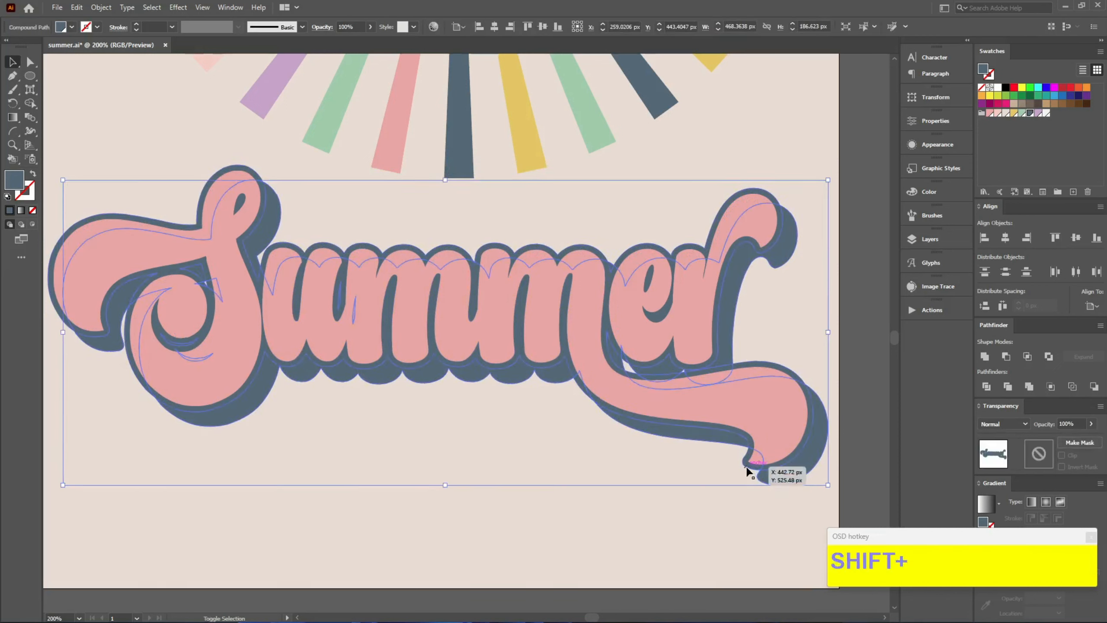
pyautogui.keyDown('shift'); pyautogui.click(747, 467); pyautogui.keyUp('shift')
pyautogui.press('ctrl')
pyautogui.hotkey('ctrl', 'alt', 'b')
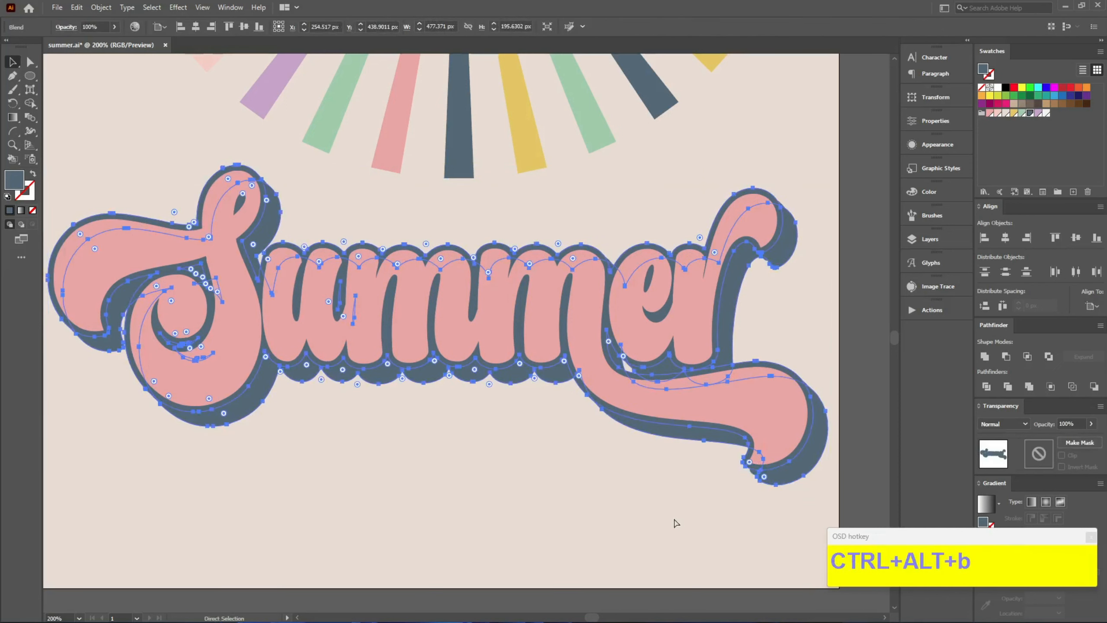
pyautogui.press('w')
pyautogui.press('Return')
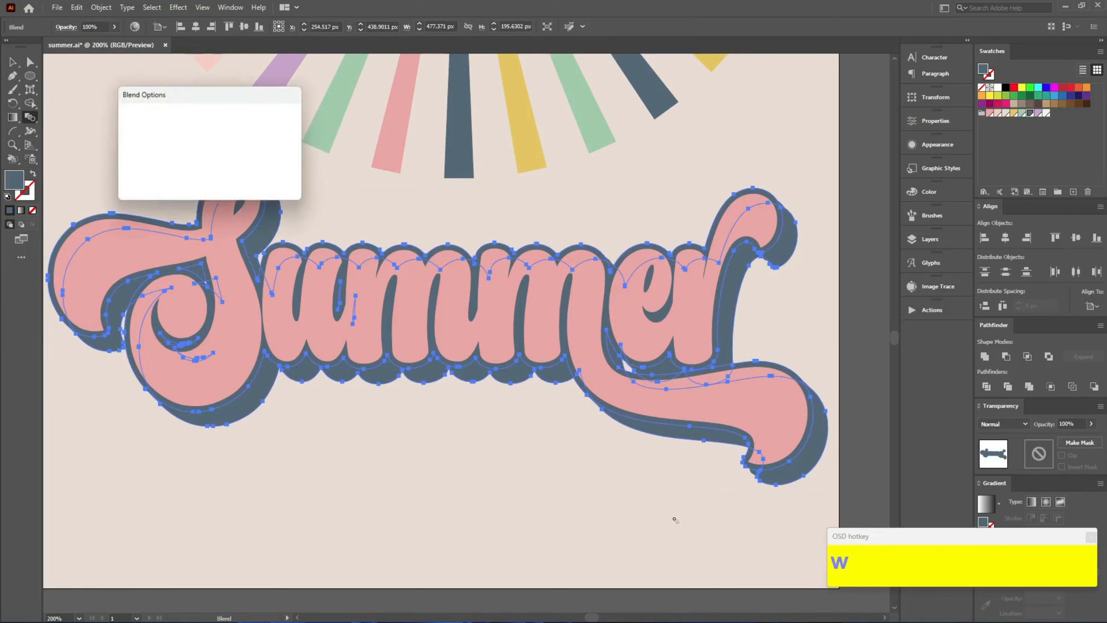
pyautogui.click(197, 120)
pyautogui.click(191, 147)
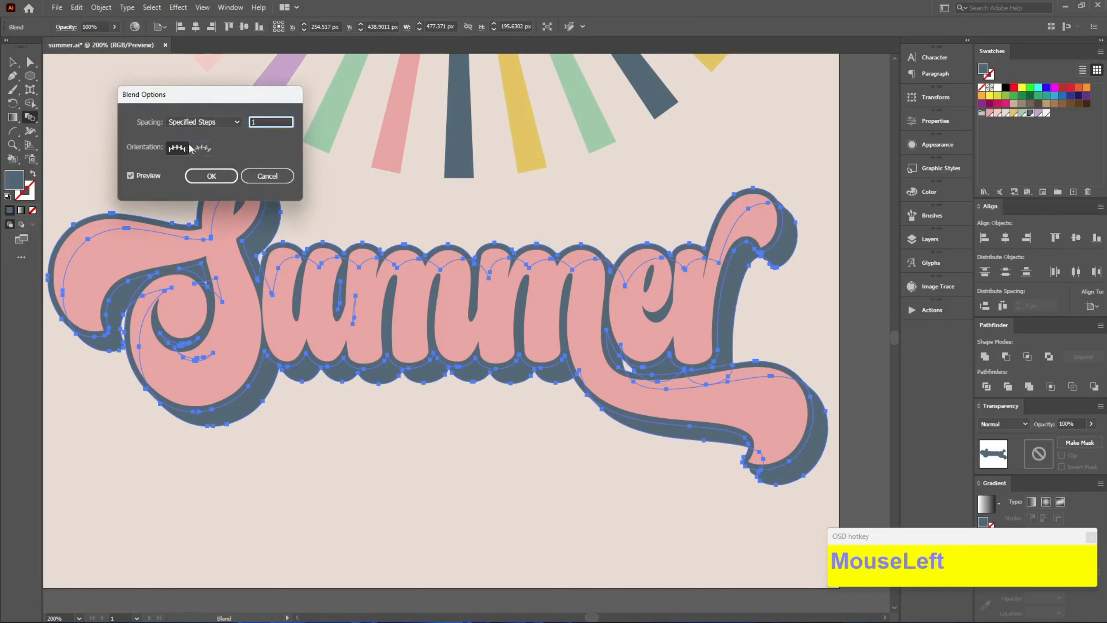
pyautogui.scroll(3, 255, 122)
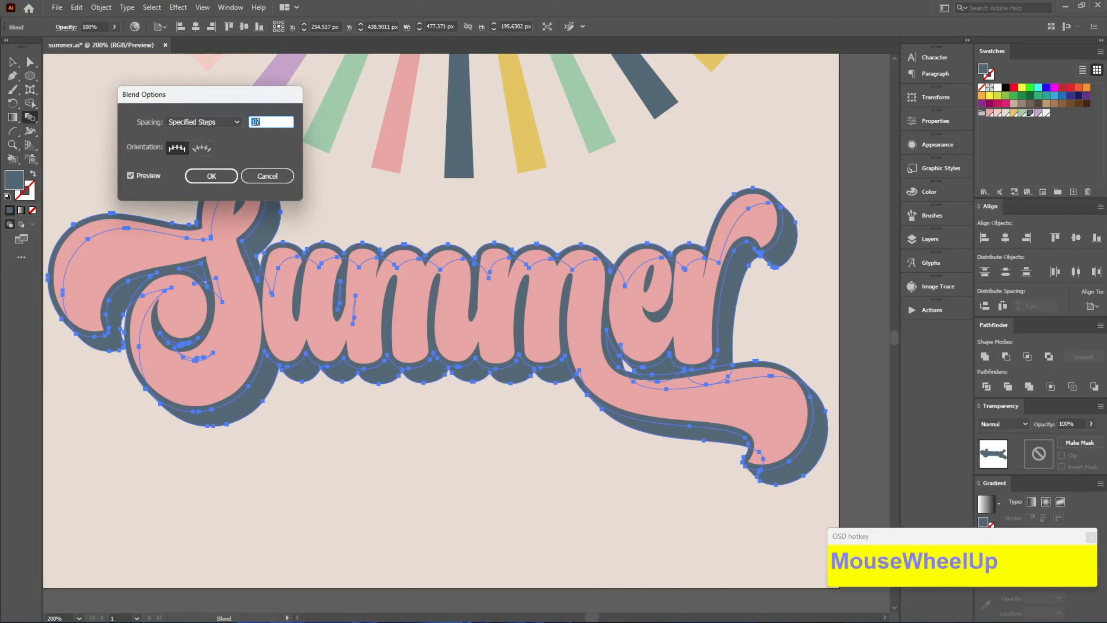
pyautogui.click(223, 170)
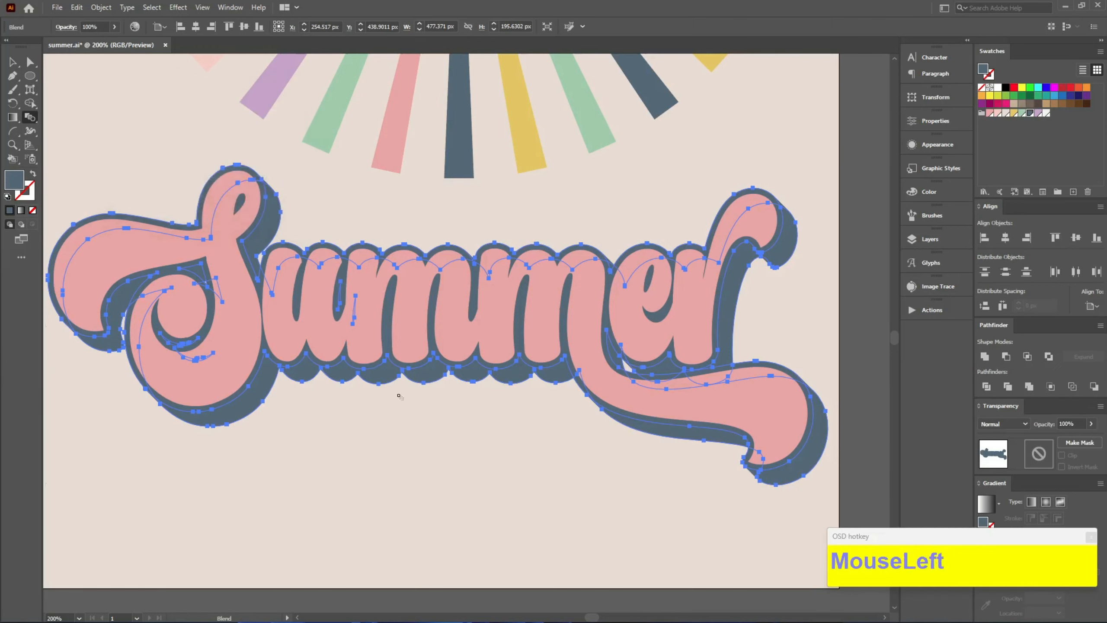
# Expand the Summer blend and combine it into one solid slate-blue shadow with its small gaps filled.
pyautogui.press('v')
pyautogui.hotkey('ctrl', 'alt', 'shift', 'x')
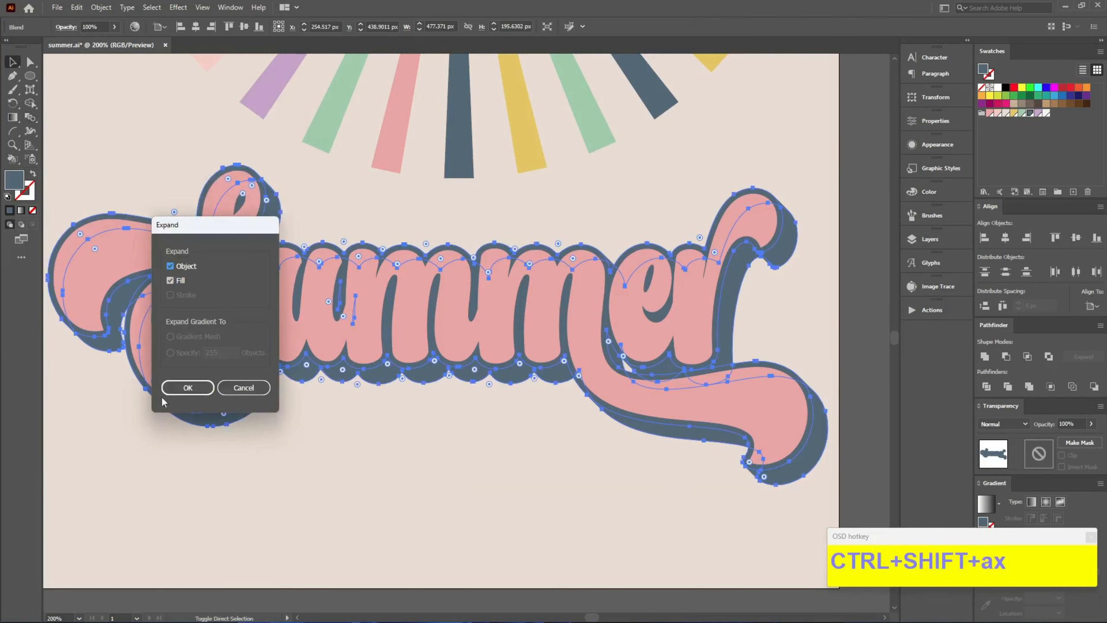
pyautogui.click(162, 391)
pyautogui.click(193, 390)
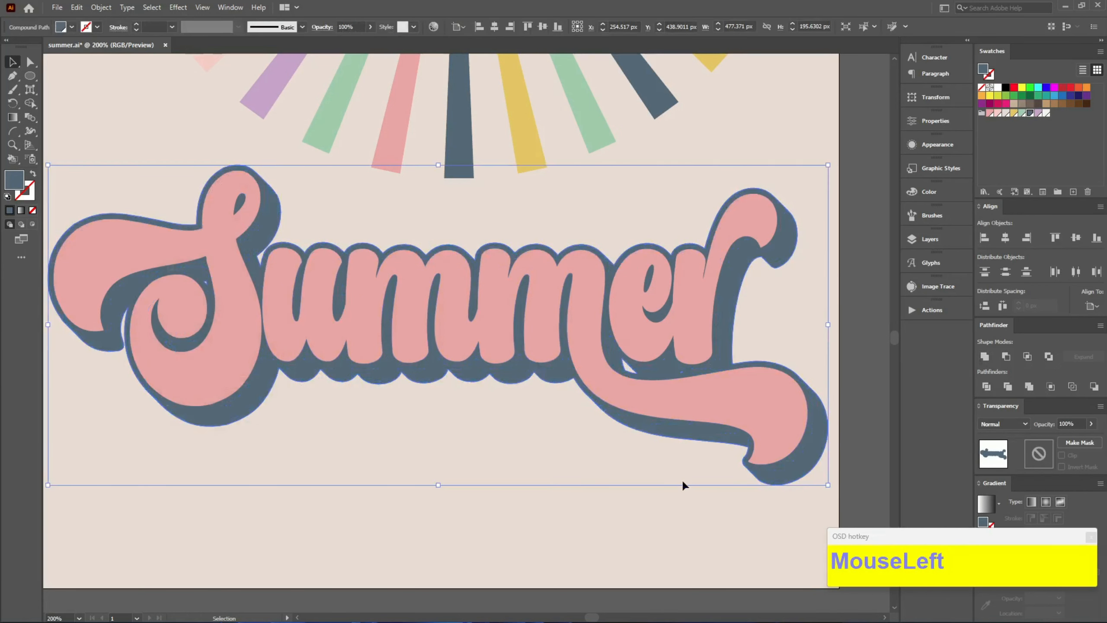
pyautogui.click(1037, 389)
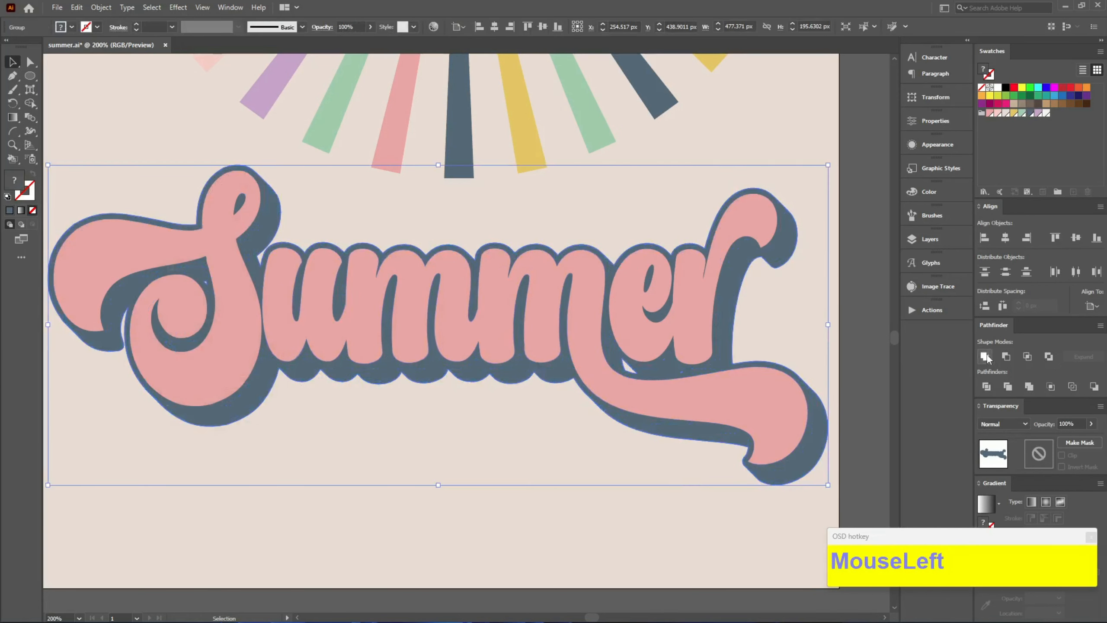
pyautogui.click(514, 468)
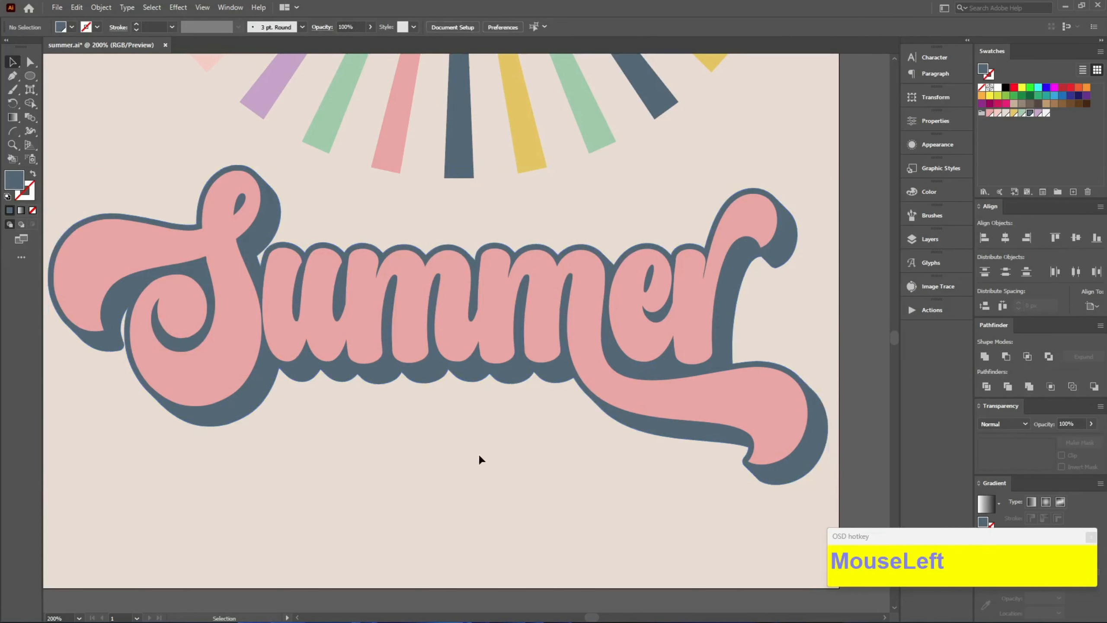
# Group the Summer lettering with its slate-blue shadow and move it down and slightly left on the artboard.
pyautogui.moveTo(422, 454); pyautogui.dragTo(545, 315)
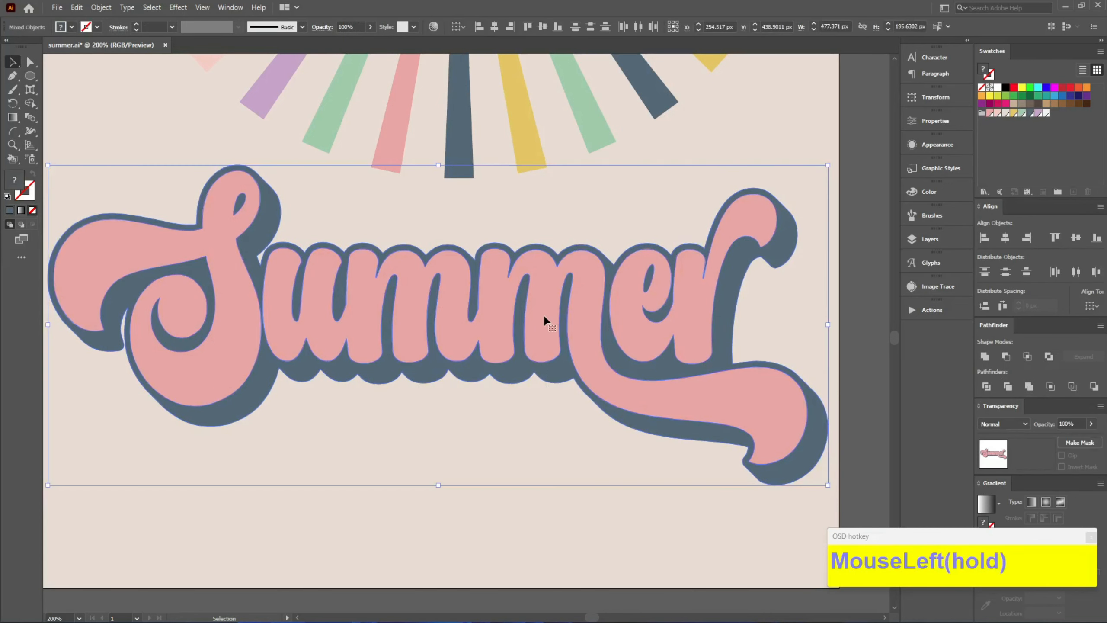
pyautogui.hotkey('ctrl', 'g')
pyautogui.click(467, 441)
pyautogui.scroll(-3, 517, 426)
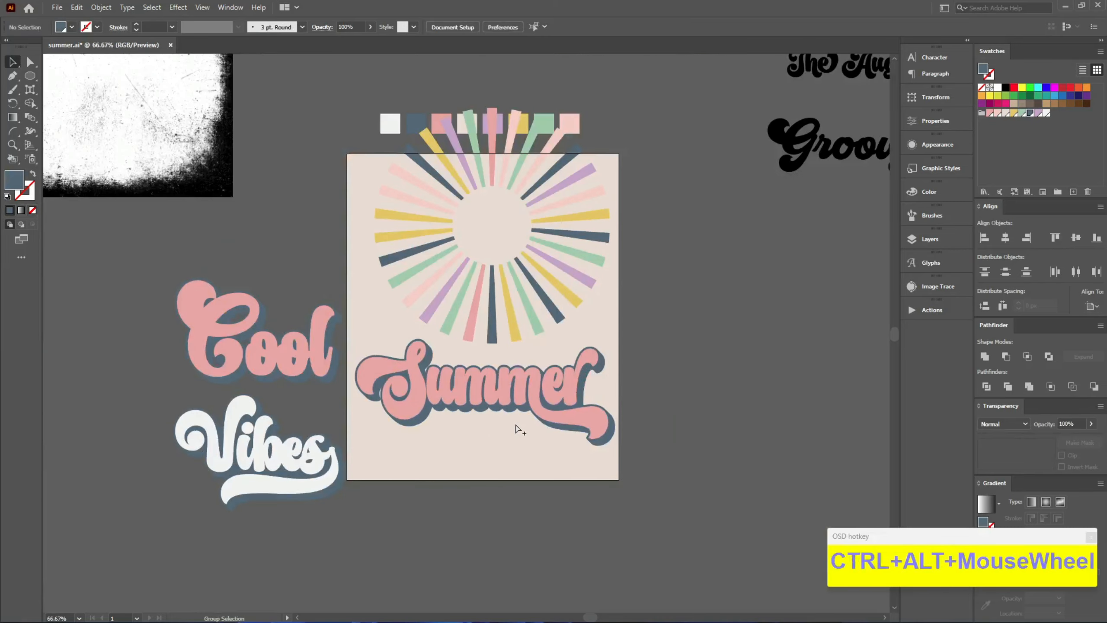
pyautogui.moveTo(499, 391); pyautogui.dragTo(491, 414)
pyautogui.click(479, 483)
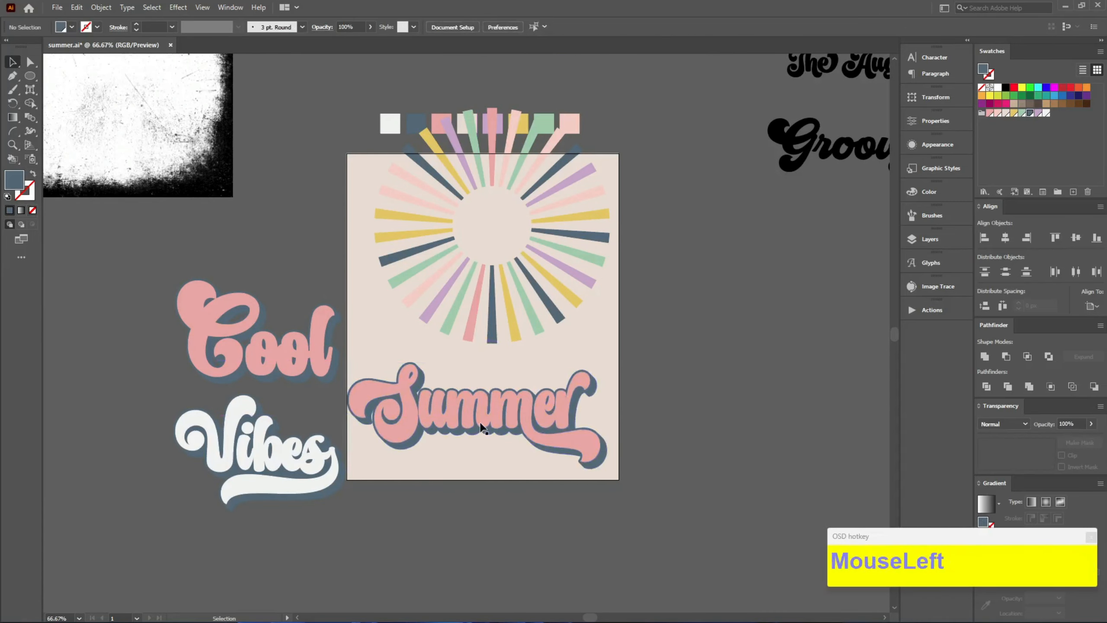
# Fill the gaps in Cool's slate-blue shadow, unite it into one shape, and place the word left of Summer and the sunburst.
pyautogui.moveTo(325, 369); pyautogui.dragTo(444, 367)
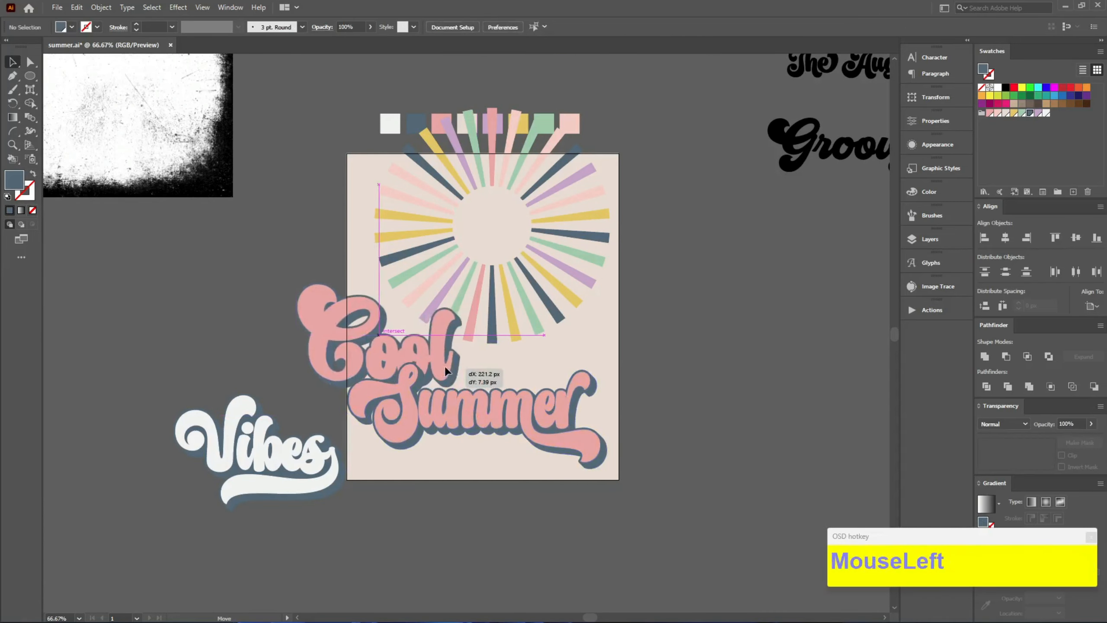
pyautogui.scroll(4, 361, 286)
pyautogui.doubleClick(361, 286)
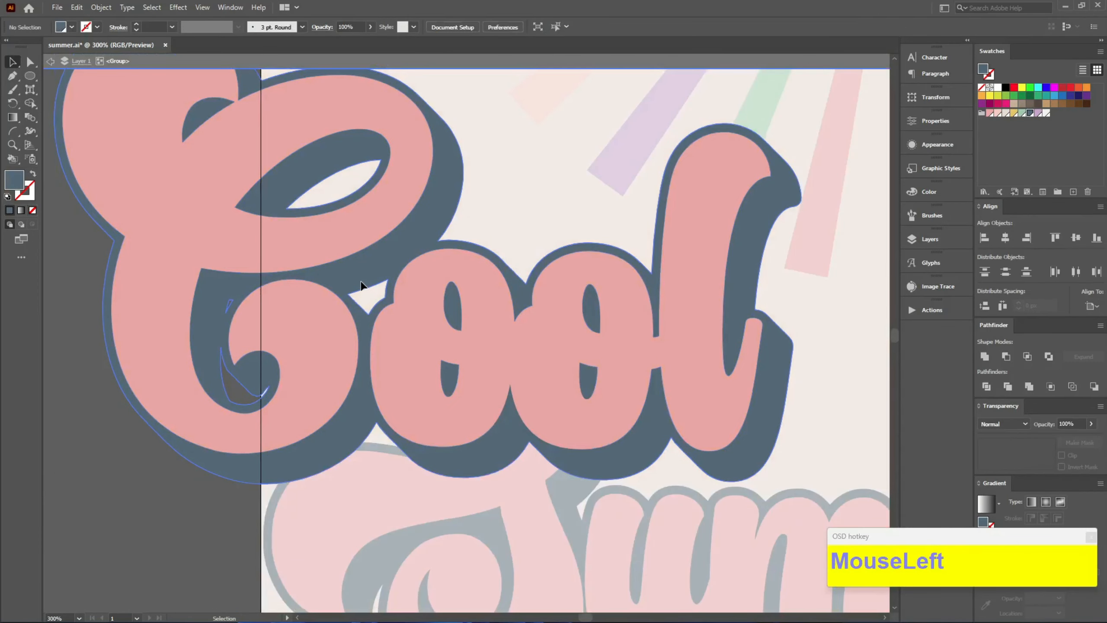
pyautogui.click(1023, 390)
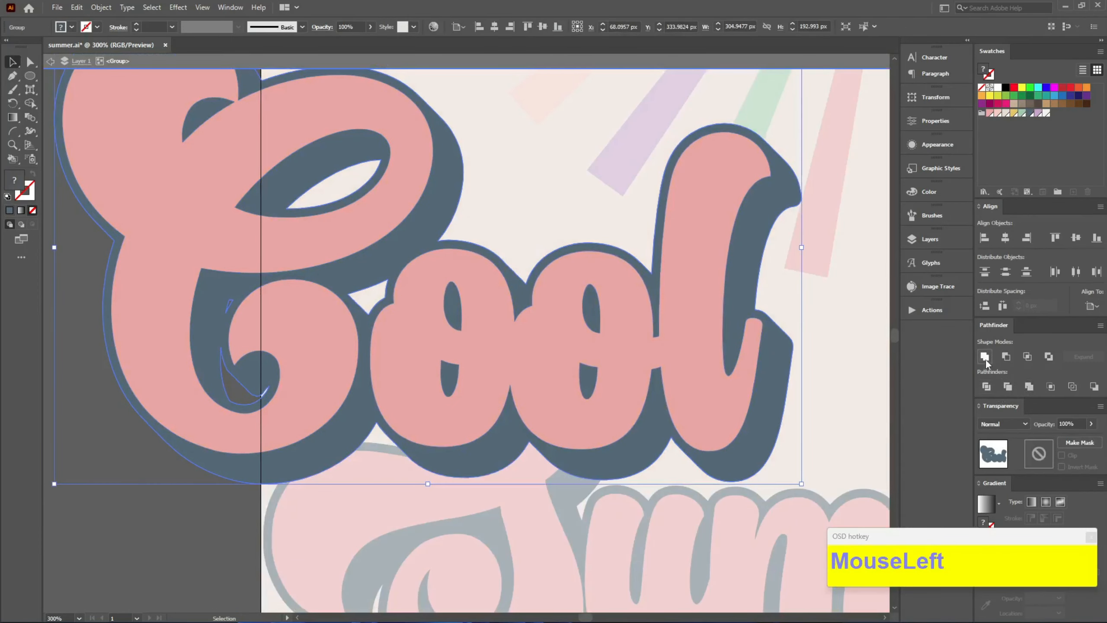
pyautogui.click(500, 203)
pyautogui.press('Escape')
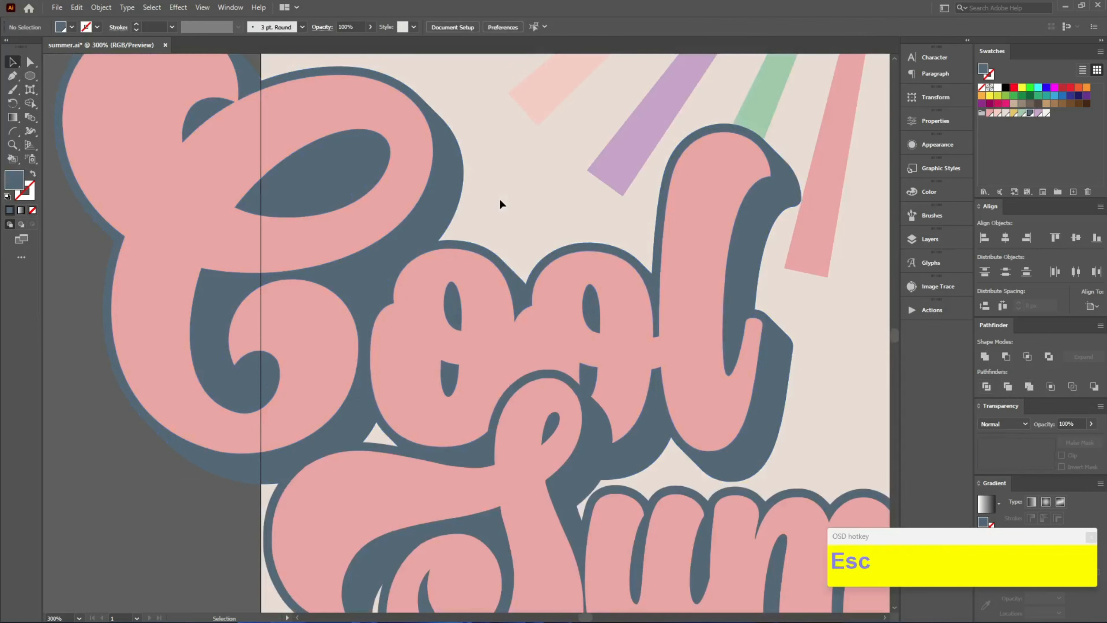
pyautogui.scroll(-3, 447, 236)
pyautogui.moveTo(447, 236); pyautogui.dragTo(292, 220)
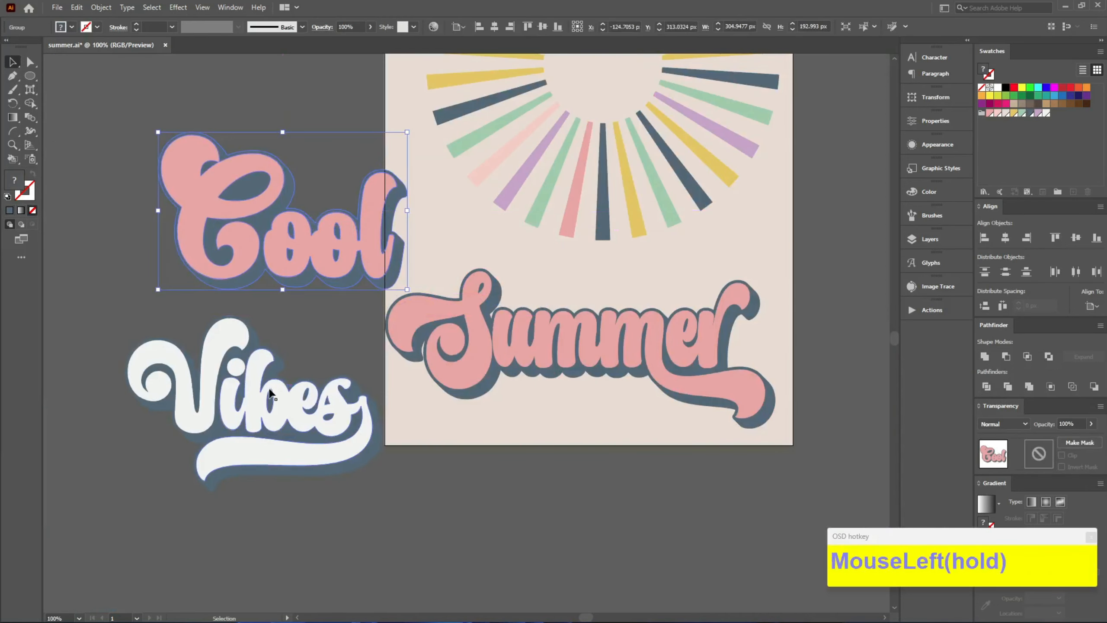
# Fill the Vibes lettering inside its group with the coral-pink swatch.
pyautogui.doubleClick(269, 392)
pyautogui.click(269, 392)
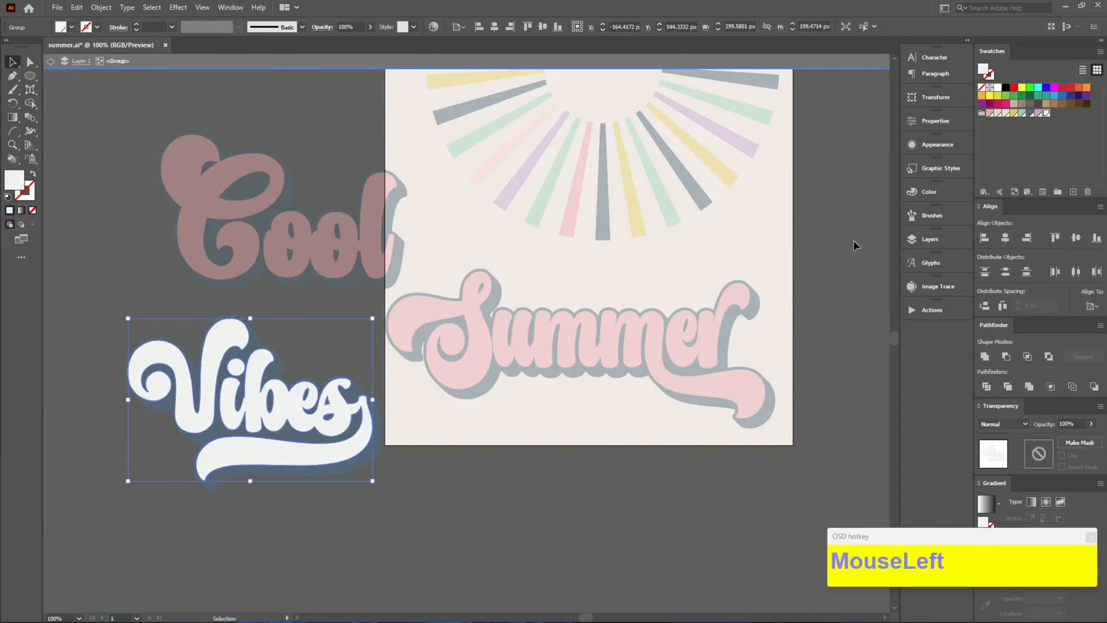
pyautogui.click(990, 114)
pyautogui.press('Escape')
pyautogui.press('Escape')
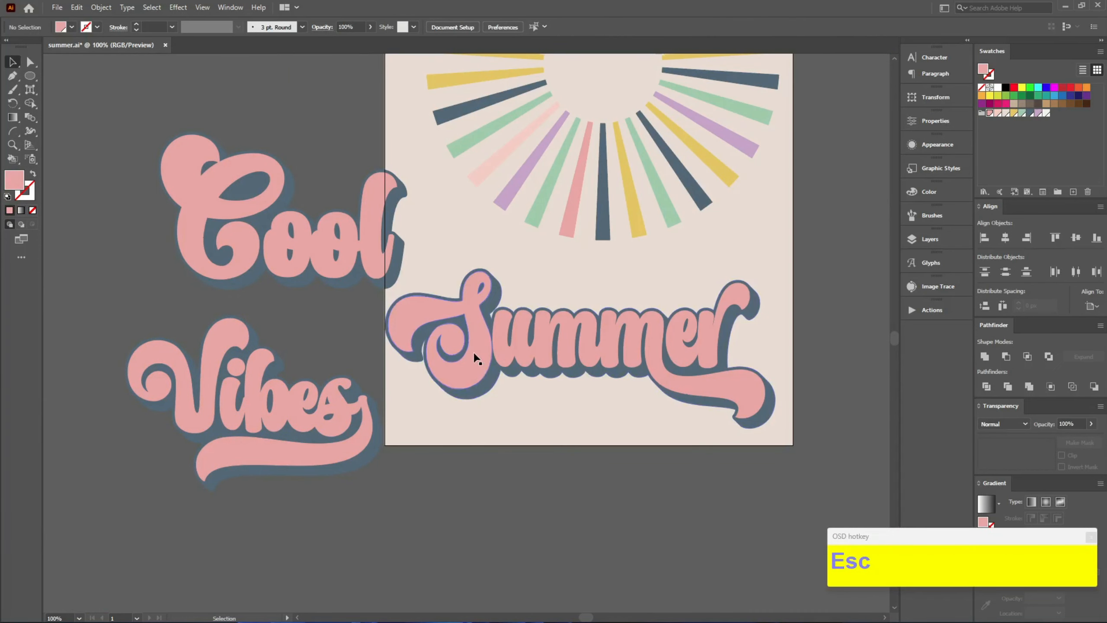
# Fill the Summer lettering inside its group with the off-white swatch.
pyautogui.click(476, 357)
pyautogui.doubleClick(475, 357)
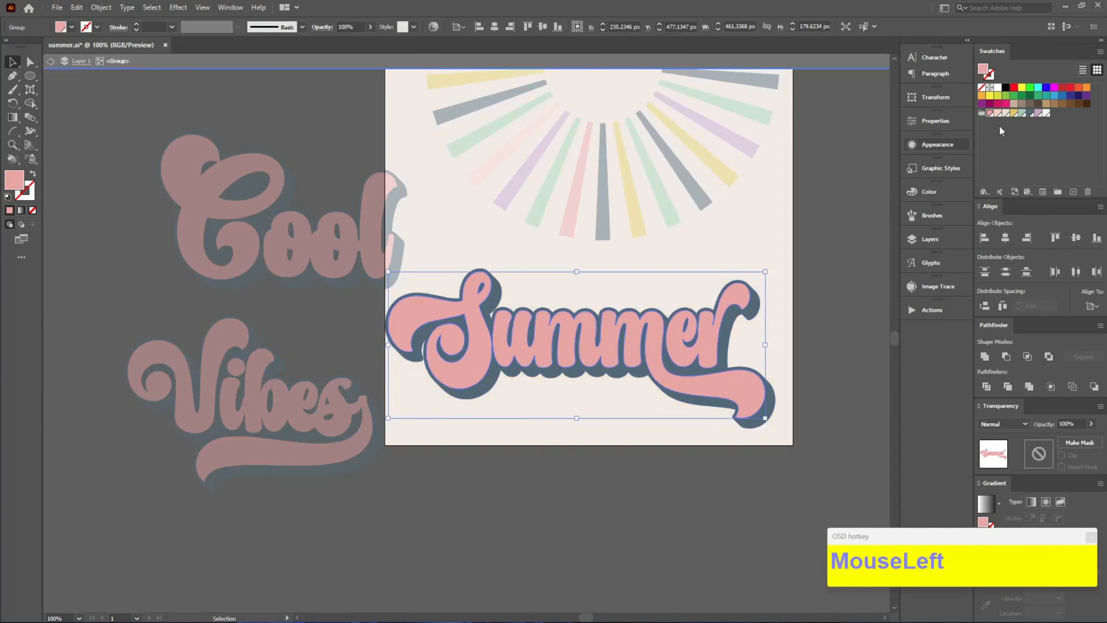
pyautogui.click(1046, 115)
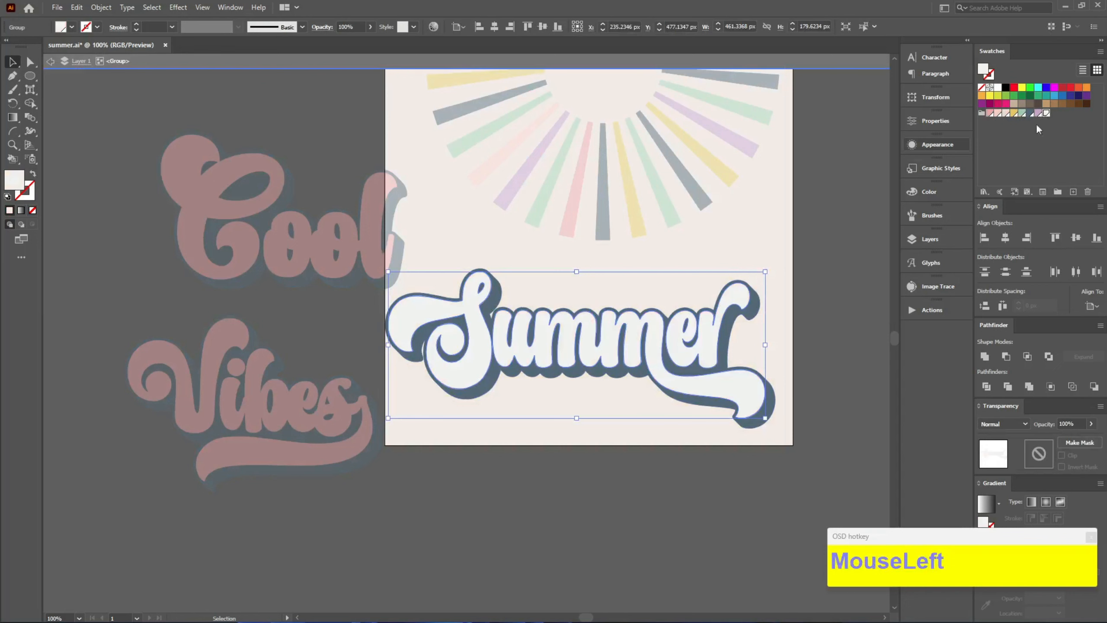
pyautogui.click(555, 473)
pyautogui.press('Escape')
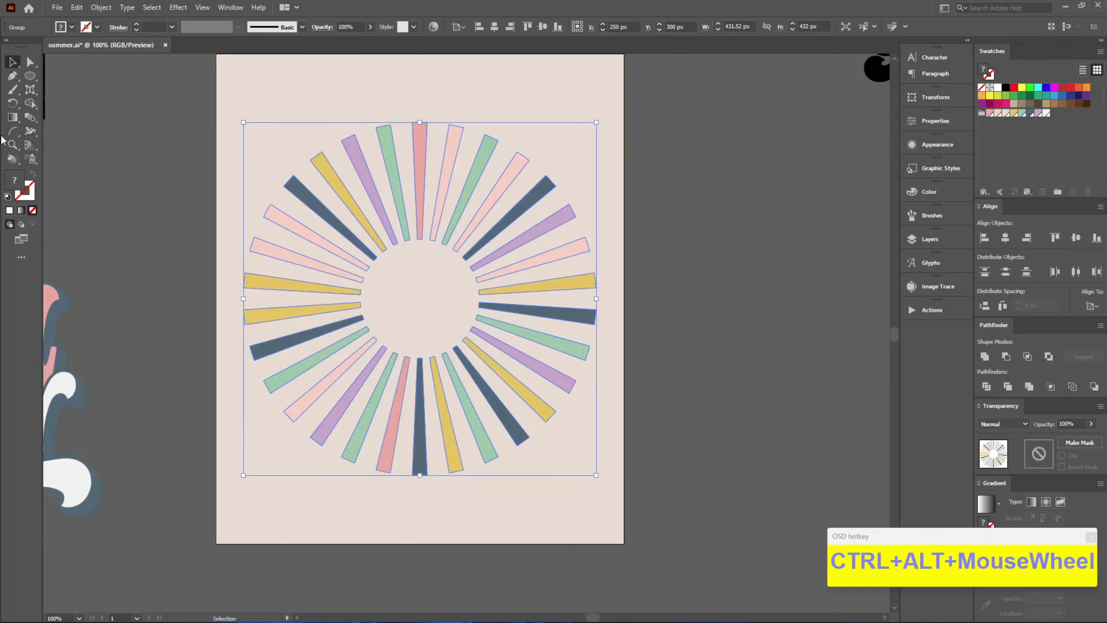
# Bend the sunburst rays into wavy strokes with the Twirl tool, using an enlarged brush.
pyautogui.rightClick(32, 132)
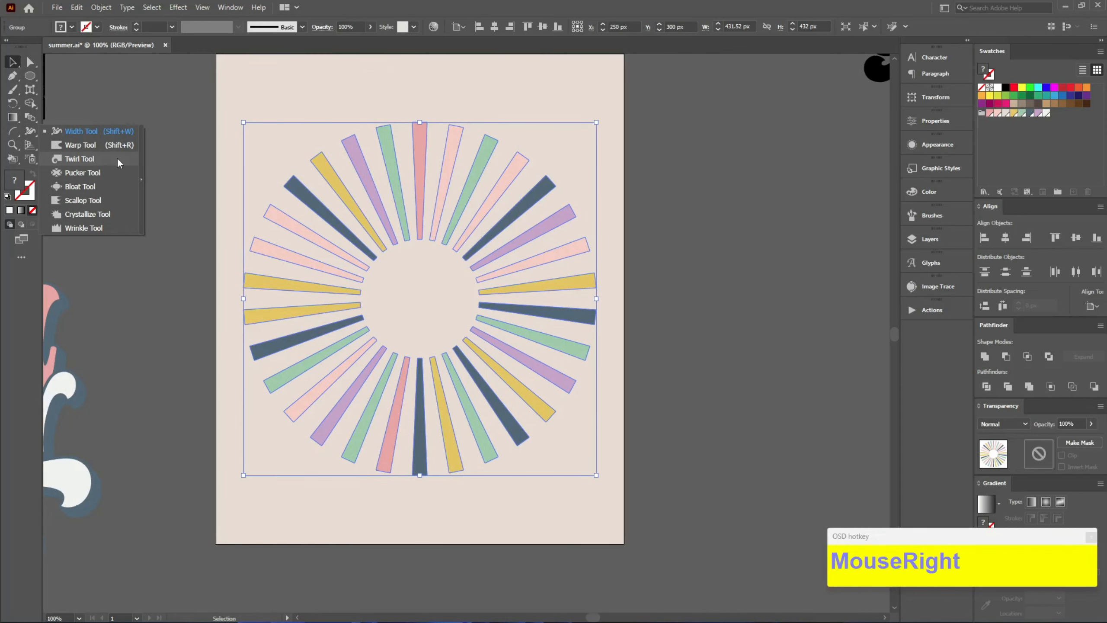
pyautogui.click(117, 158)
pyautogui.scroll(2, 417, 228)
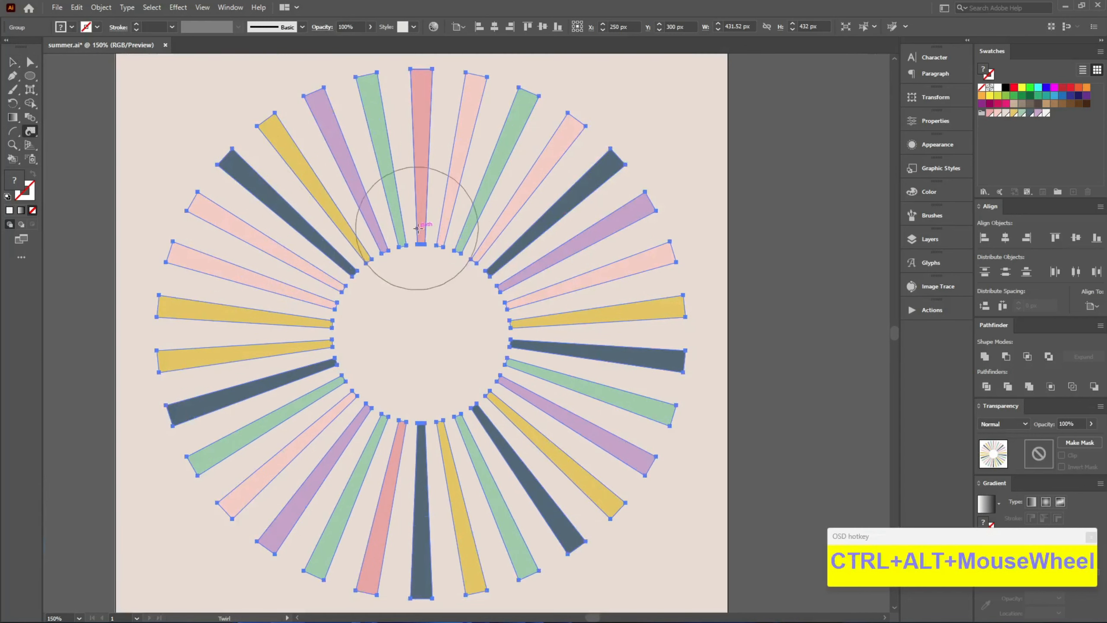
pyautogui.moveTo(362, 220); pyautogui.dragTo(387, 201)
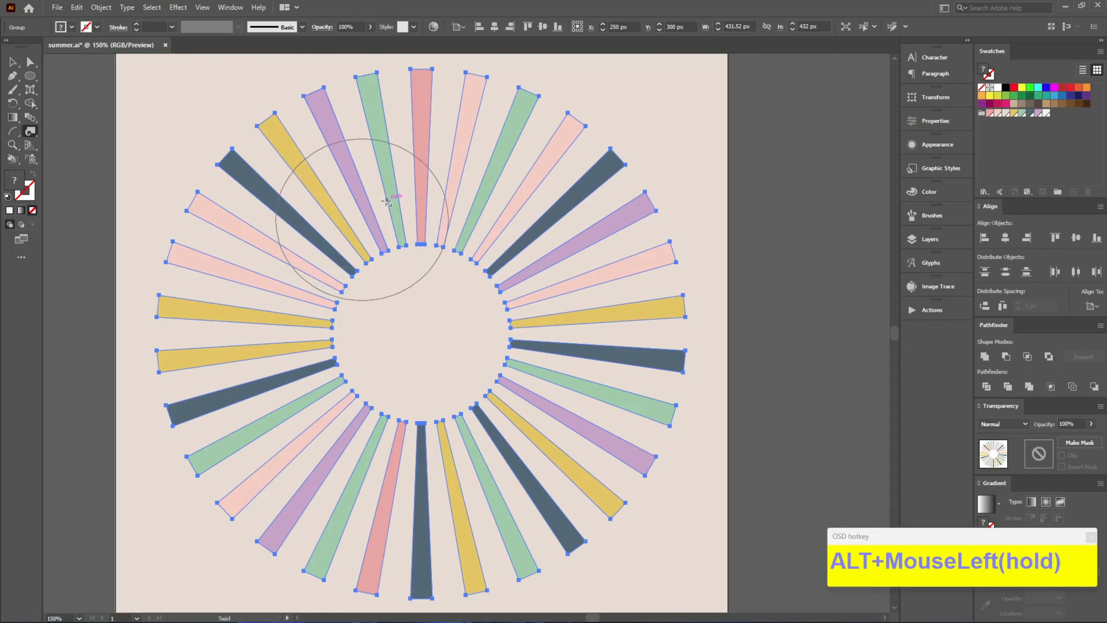
pyautogui.moveTo(400, 112)
pyautogui.mouseDown()
pyautogui.moveTo(247, 260)
pyautogui.moveTo(282, 441)
pyautogui.moveTo(332, 512)
pyautogui.moveTo(573, 497)
pyautogui.moveTo(577, 367)
pyautogui.moveTo(552, 239)
pyautogui.mouseUp()
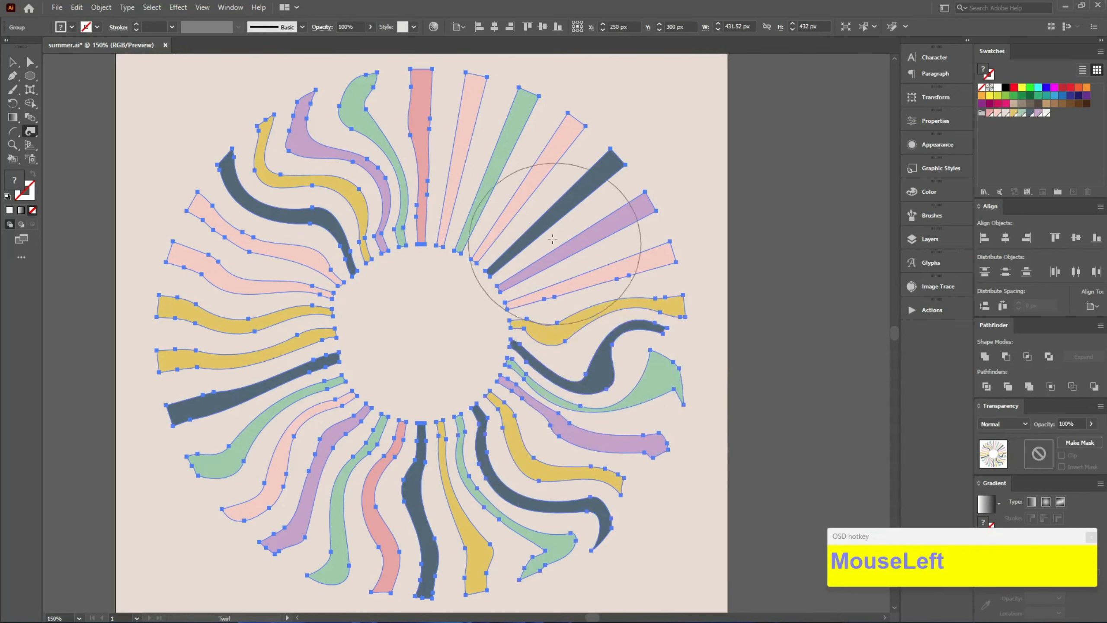
# Undo the last two twirls, and twirl the rays on the right and around the inner ring into waves.
pyautogui.hotkey('ctrl', 'z')
pyautogui.hotkey('ctrl', 'z')
pyautogui.moveTo(567, 420)
pyautogui.mouseDown()
pyautogui.moveTo(578, 416)
pyautogui.moveTo(583, 371)
pyautogui.mouseUp()
pyautogui.moveTo(585, 315)
pyautogui.mouseDown()
pyautogui.moveTo(589, 245)
pyautogui.moveTo(522, 190)
pyautogui.moveTo(545, 178)
pyautogui.moveTo(466, 141)
pyautogui.moveTo(466, 186)
pyautogui.moveTo(364, 268)
pyautogui.mouseUp()
pyautogui.moveTo(353, 306)
pyautogui.mouseDown()
pyautogui.moveTo(445, 396)
pyautogui.moveTo(472, 406)
pyautogui.moveTo(472, 446)
pyautogui.moveTo(315, 408)
pyautogui.moveTo(278, 420)
pyautogui.moveTo(323, 406)
pyautogui.mouseUp()
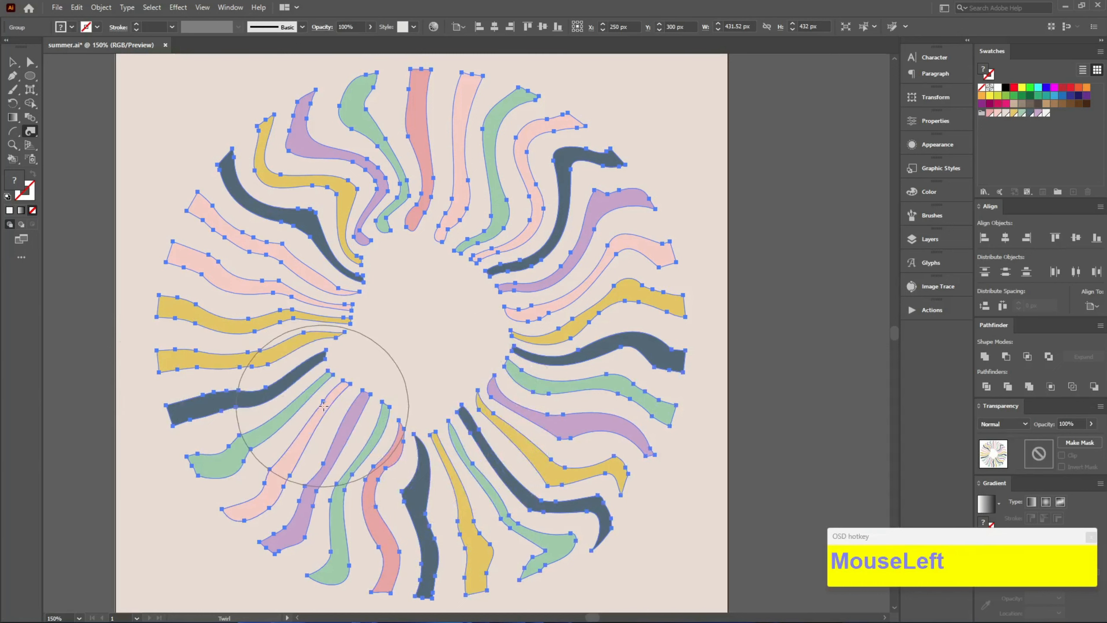
# Move the Cool, Summer and Vibes words together onto the artboard over the twirled sunburst.
pyautogui.press('v')
pyautogui.scroll(-2, 487, 312)
pyautogui.moveTo(131, 366); pyautogui.dragTo(465, 293)
pyautogui.scroll(2, 497, 292)
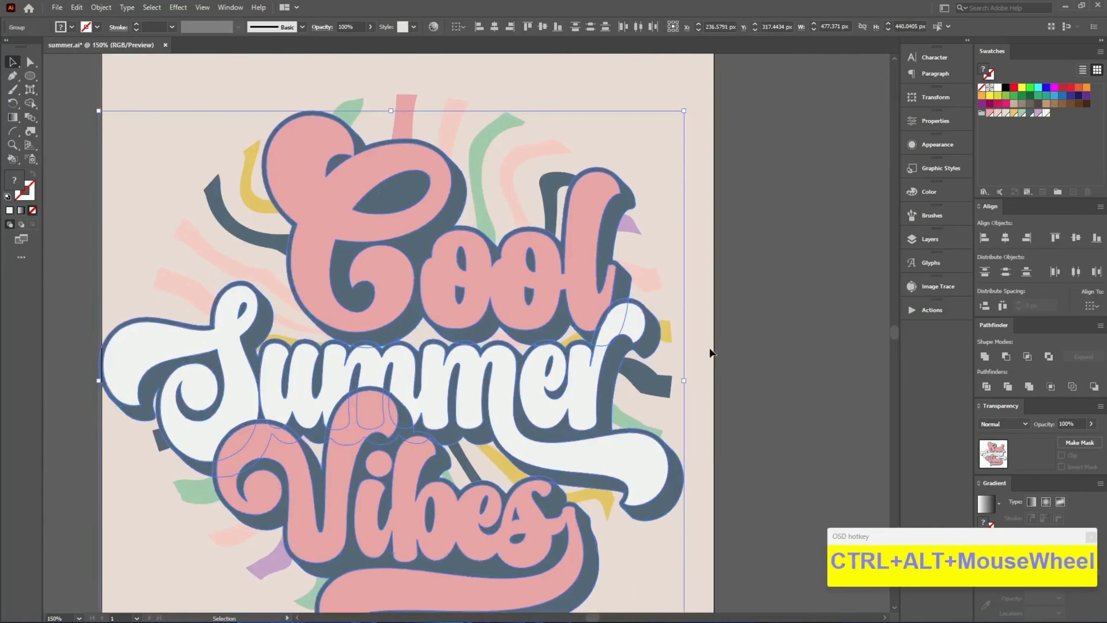
# Move the twirled sunburst off the artboard to the right, and shift Cool slightly up and left above Summer.
pyautogui.scroll(-1, 574, 345)
pyautogui.moveTo(347, 268); pyautogui.dragTo(798, 174)
pyautogui.scroll(1, 409, 323)
pyautogui.click(466, 325)
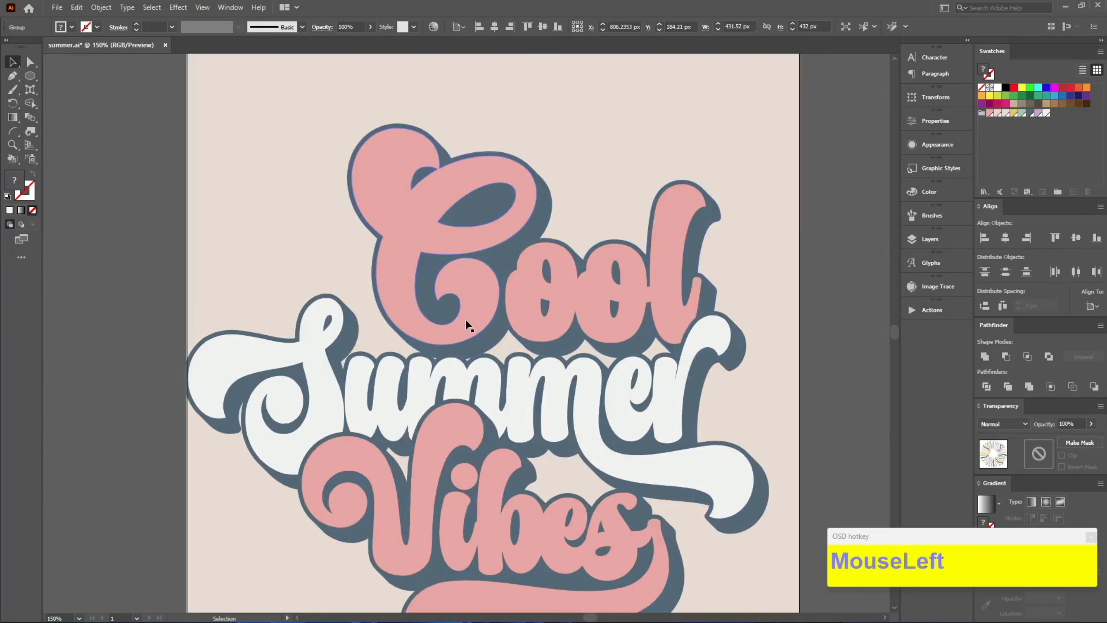
pyautogui.moveTo(466, 325); pyautogui.dragTo(438, 312)
# Ungroup the three words so each word's lettering and shadow can be selected separately.
pyautogui.moveTo(751, 271); pyautogui.dragTo(482, 521)
pyautogui.hotkey('ctrl', 'shift', ']')
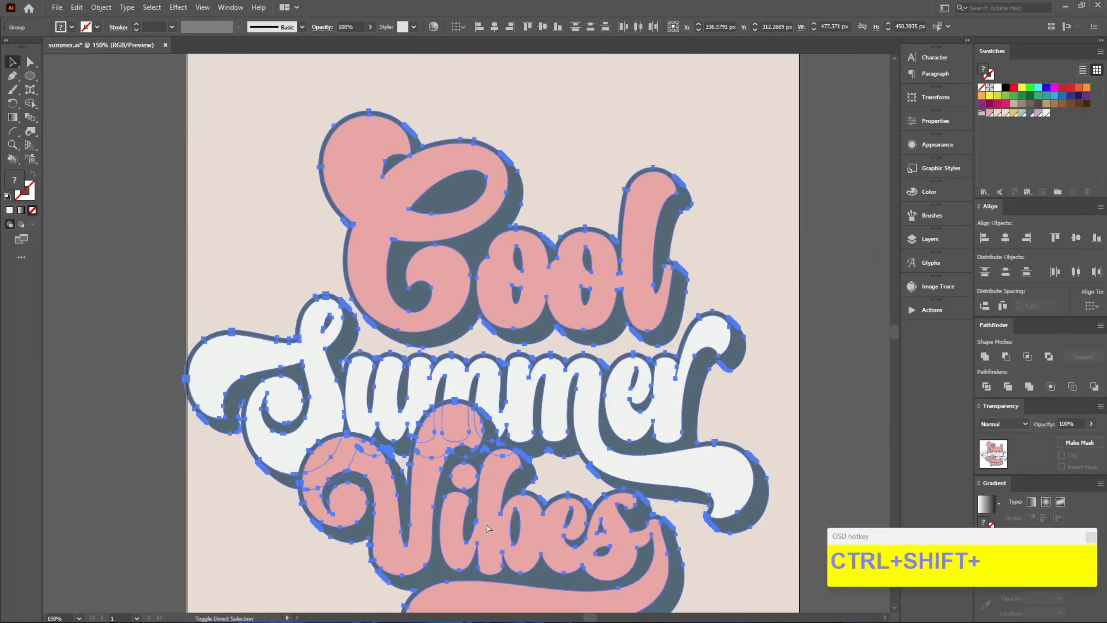
pyautogui.click(276, 266)
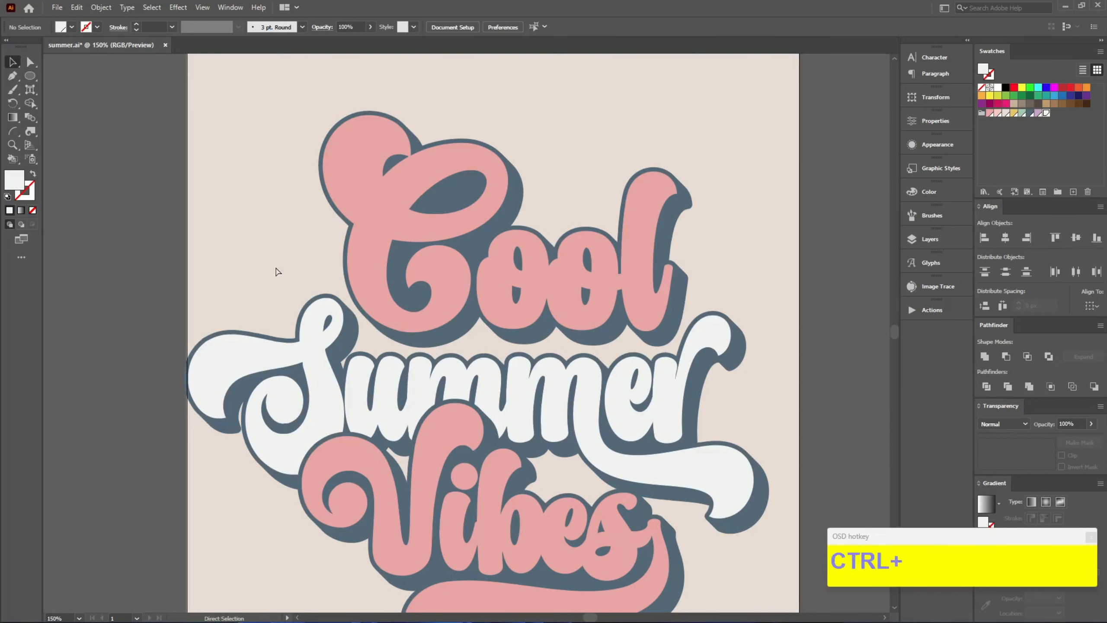
# Nest the top two words by moving Summer up about 12 px and lowering Cool against it.
pyautogui.scroll(-1, 276, 275)
pyautogui.click(719, 291)
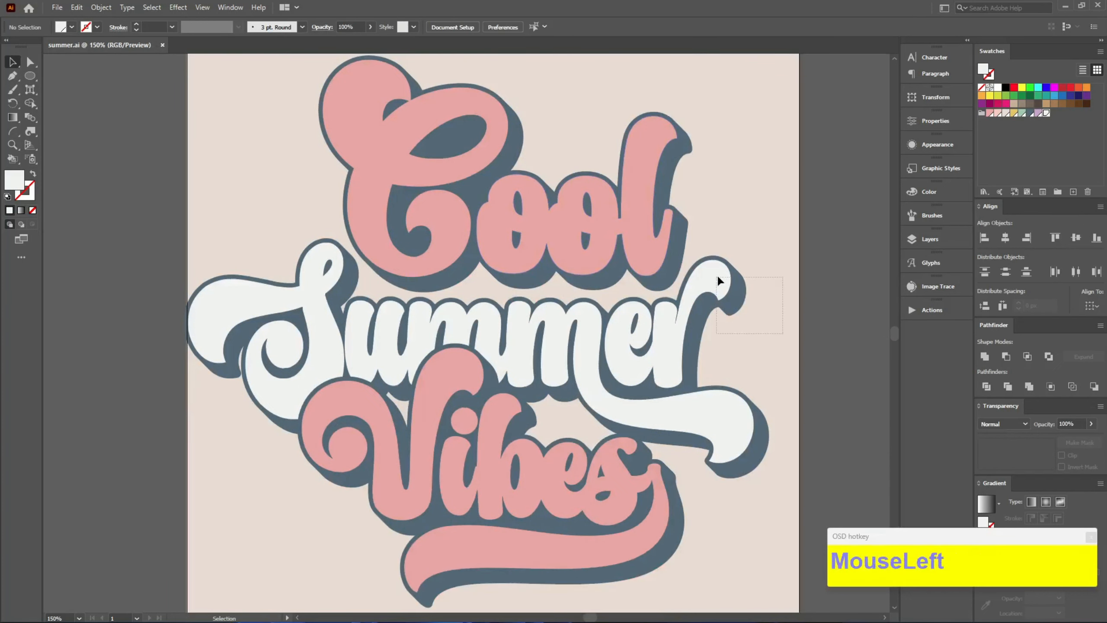
pyautogui.moveTo(720, 292); pyautogui.dragTo(721, 277)
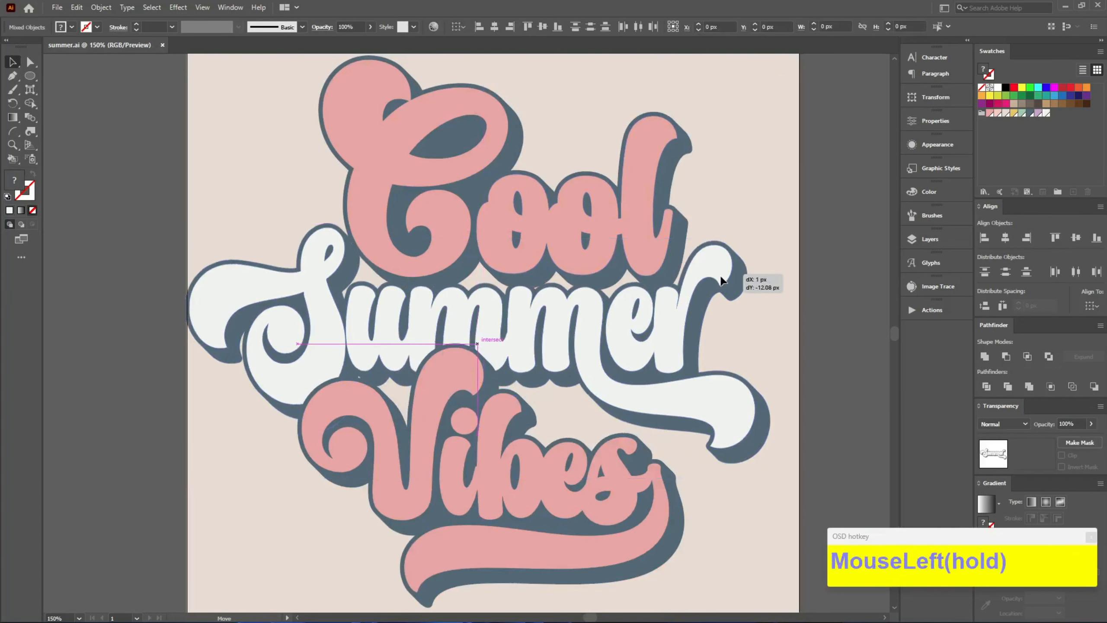
pyautogui.click(606, 179)
pyautogui.moveTo(505, 60); pyautogui.dragTo(484, 105)
pyautogui.moveTo(507, 193); pyautogui.dragTo(512, 215)
# Scale Vibes down to about 277 px wide and position it snugly beneath Summer.
pyautogui.click(463, 445)
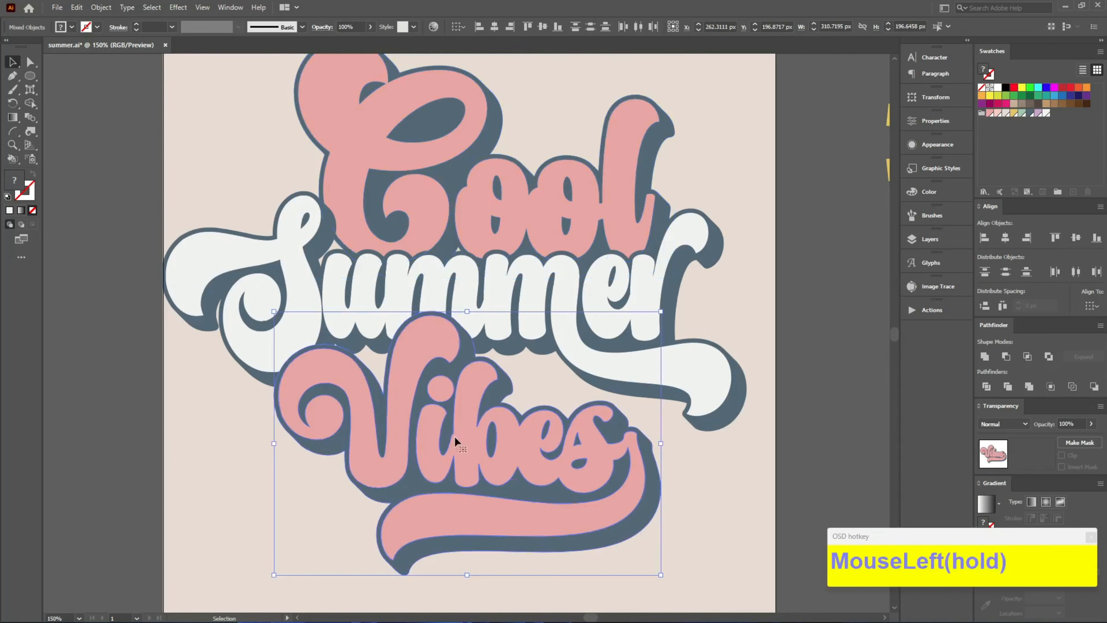
pyautogui.moveTo(434, 413)
pyautogui.mouseDown()
pyautogui.moveTo(438, 398)
pyautogui.moveTo(440, 426)
pyautogui.mouseUp()
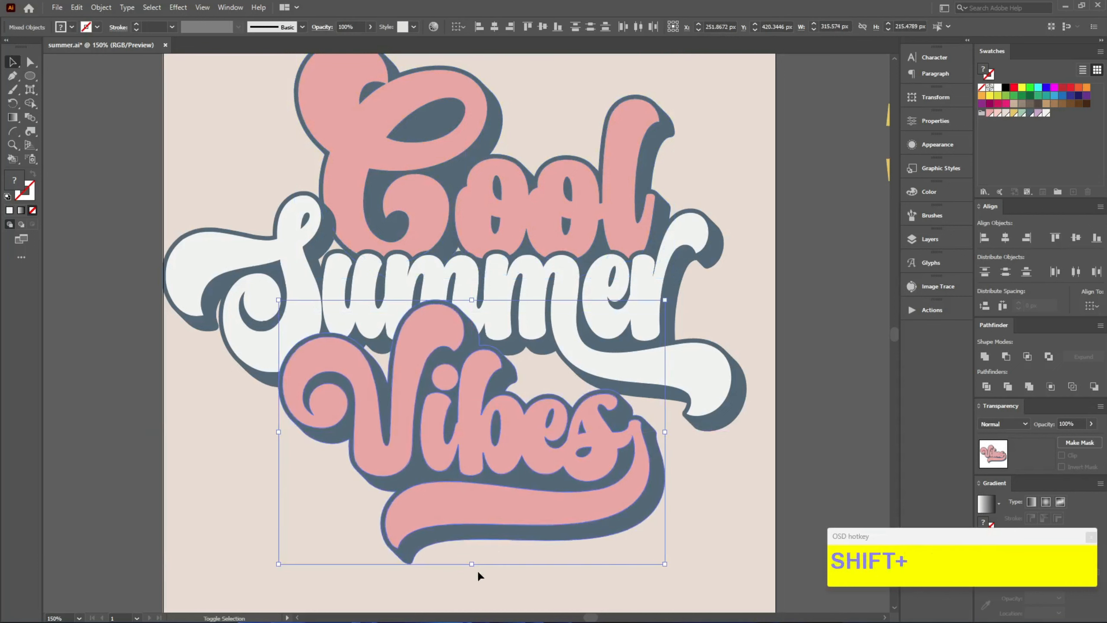
pyautogui.moveTo(473, 565); pyautogui.dragTo(481, 515)
pyautogui.moveTo(515, 427)
pyautogui.mouseDown()
pyautogui.moveTo(511, 440)
pyautogui.moveTo(516, 426)
pyautogui.mouseUp()
pyautogui.moveTo(634, 531); pyautogui.dragTo(654, 547)
pyautogui.moveTo(571, 477)
pyautogui.mouseDown()
pyautogui.moveTo(576, 460)
pyautogui.moveTo(571, 470)
pyautogui.mouseUp()
pyautogui.click(744, 297)
# Mask the Cool lettering with a black copy of Summer's shadow in an opacity mask with Clip off.
pyautogui.click(575, 255)
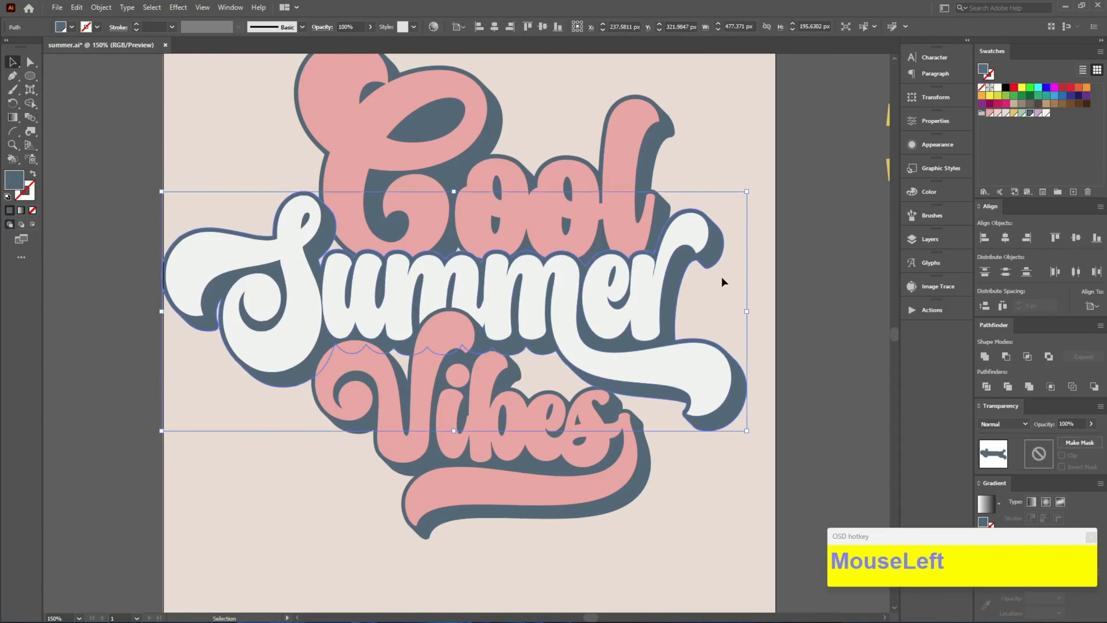
pyautogui.click(1079, 442)
pyautogui.hotkey('ctrl', 'f')
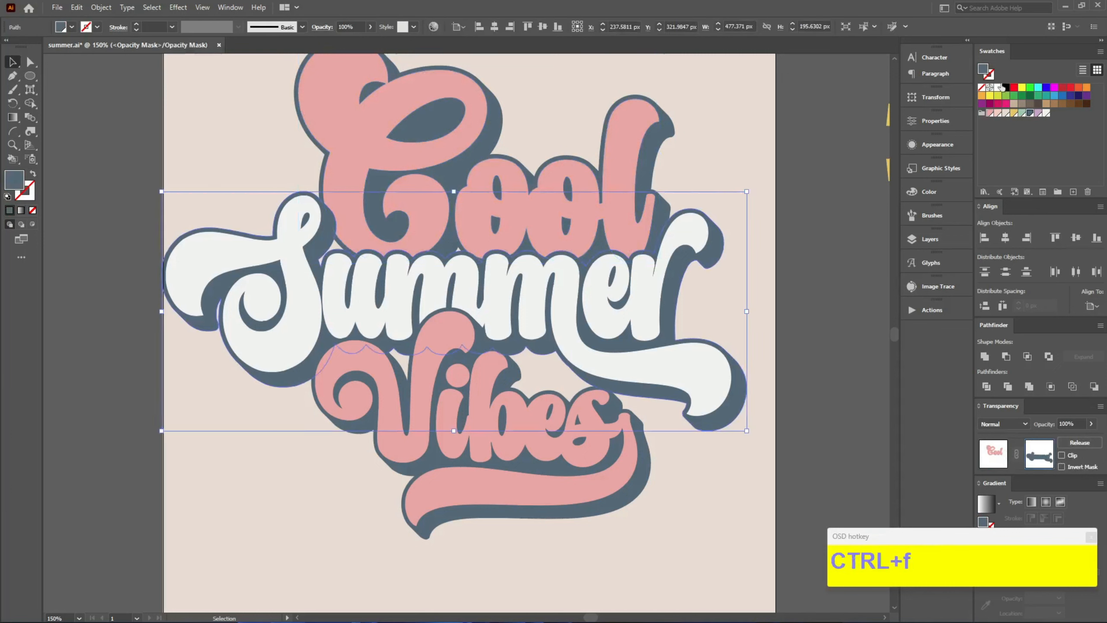
pyautogui.click(1007, 88)
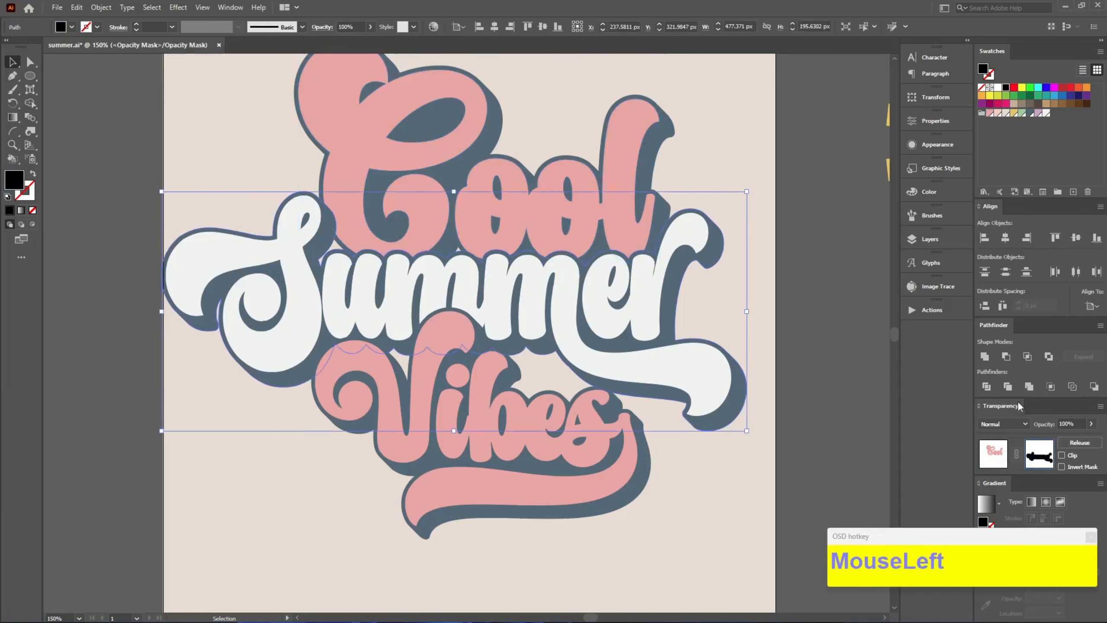
pyautogui.click(995, 454)
pyautogui.click(678, 470)
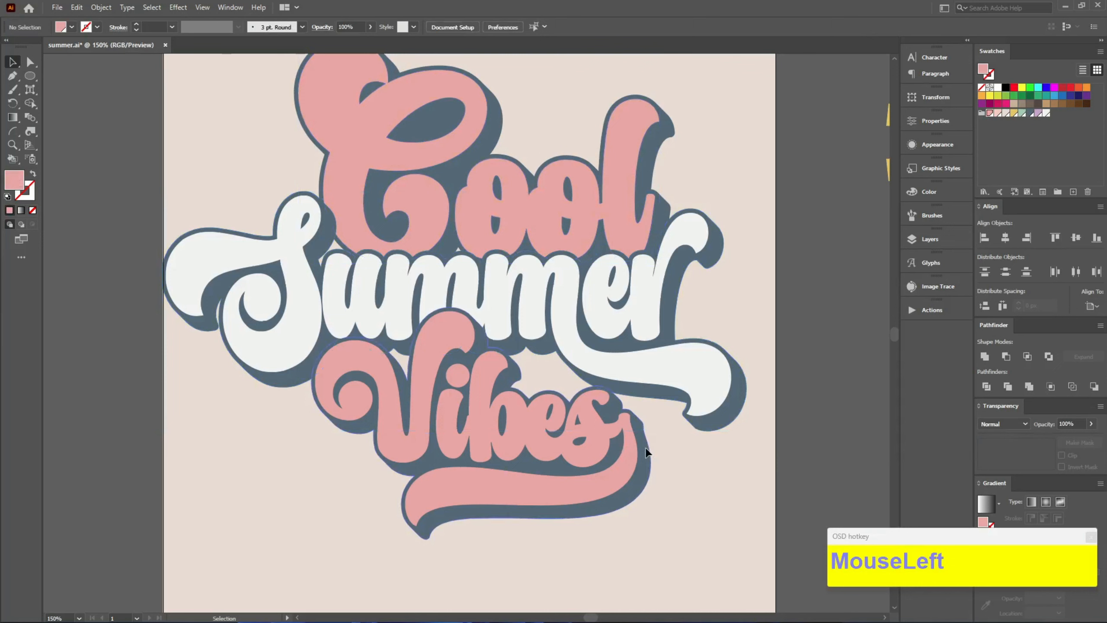
# Mask the Summer lettering with a black copy of Vibes' shadow in an opacity mask with Clip off.
pyautogui.click(649, 454)
pyautogui.hotkey('ctrl', 'c')
pyautogui.press('v')
pyautogui.click(655, 369)
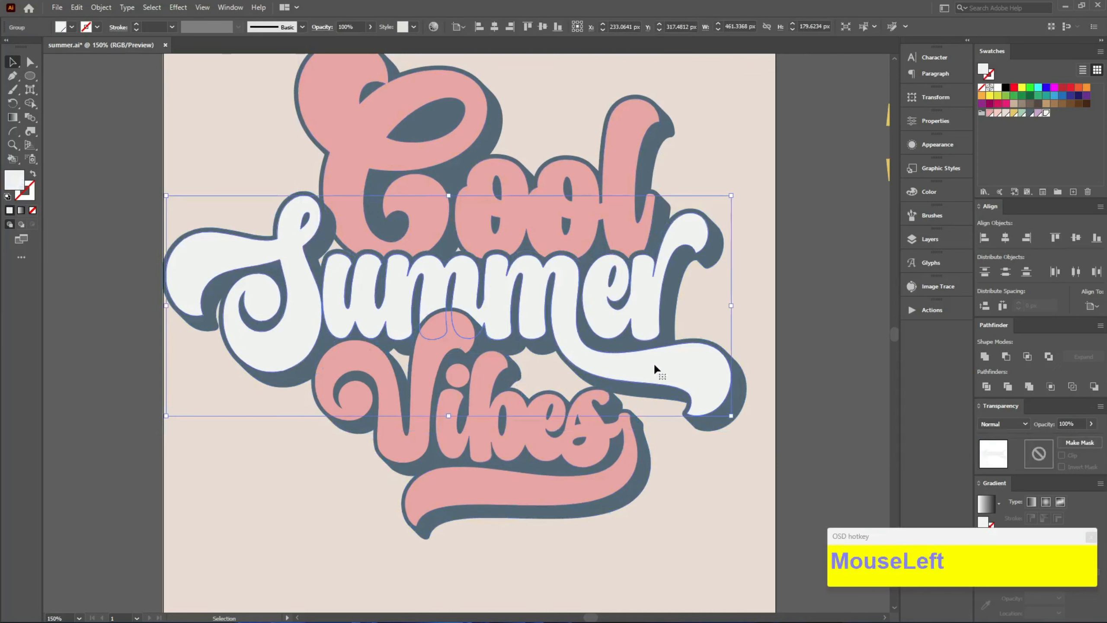
pyautogui.click(1067, 447)
pyautogui.click(1039, 455)
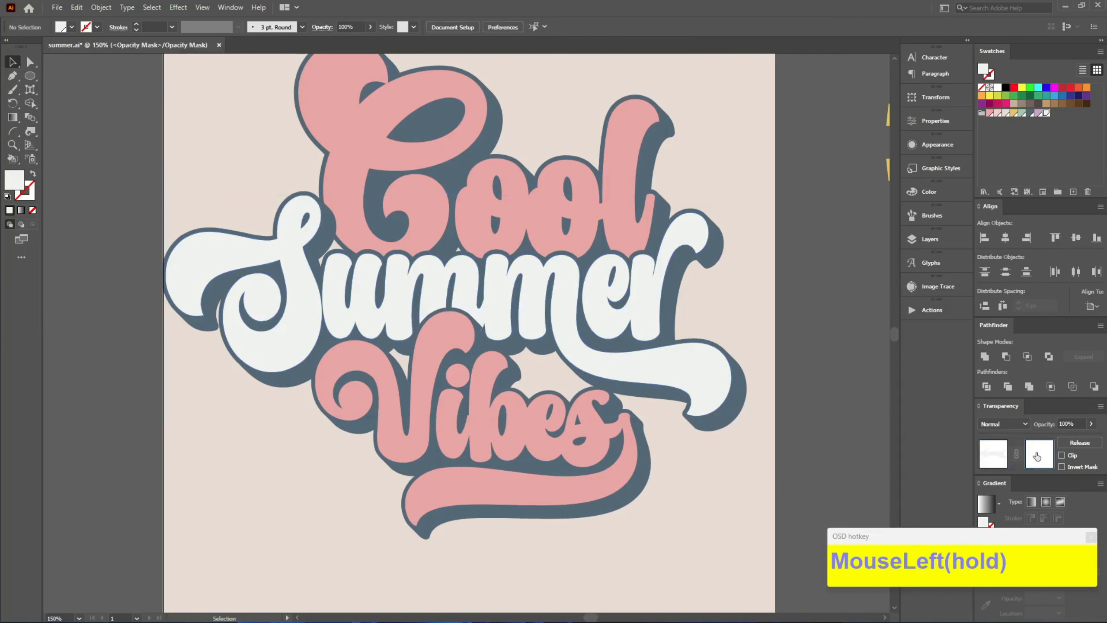
pyautogui.hotkey('ctrl', 'f')
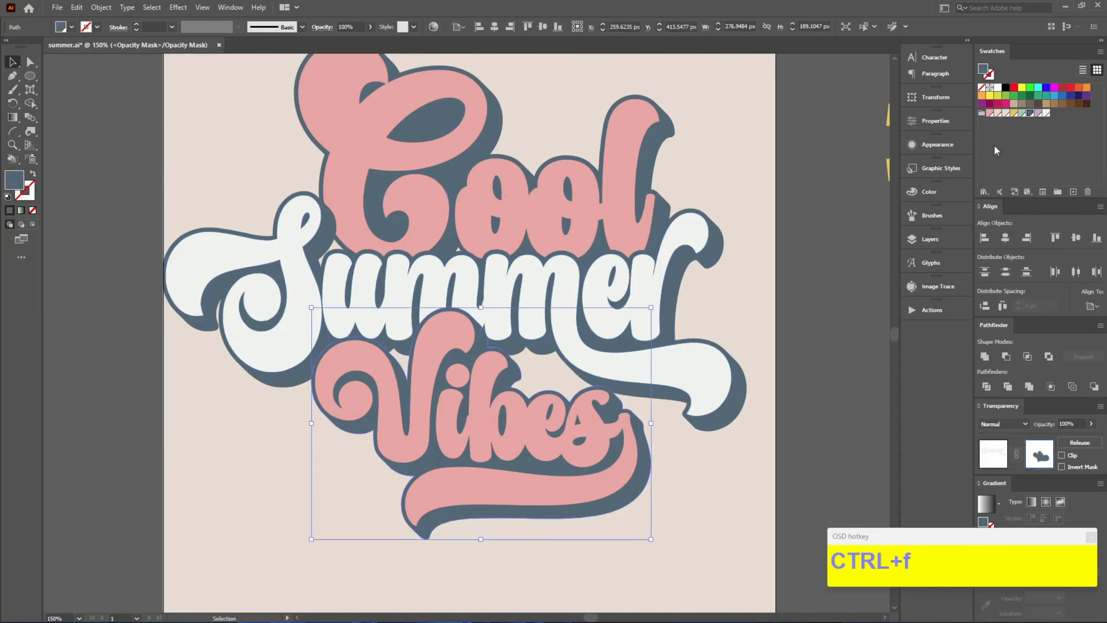
pyautogui.click(1005, 89)
pyautogui.click(994, 460)
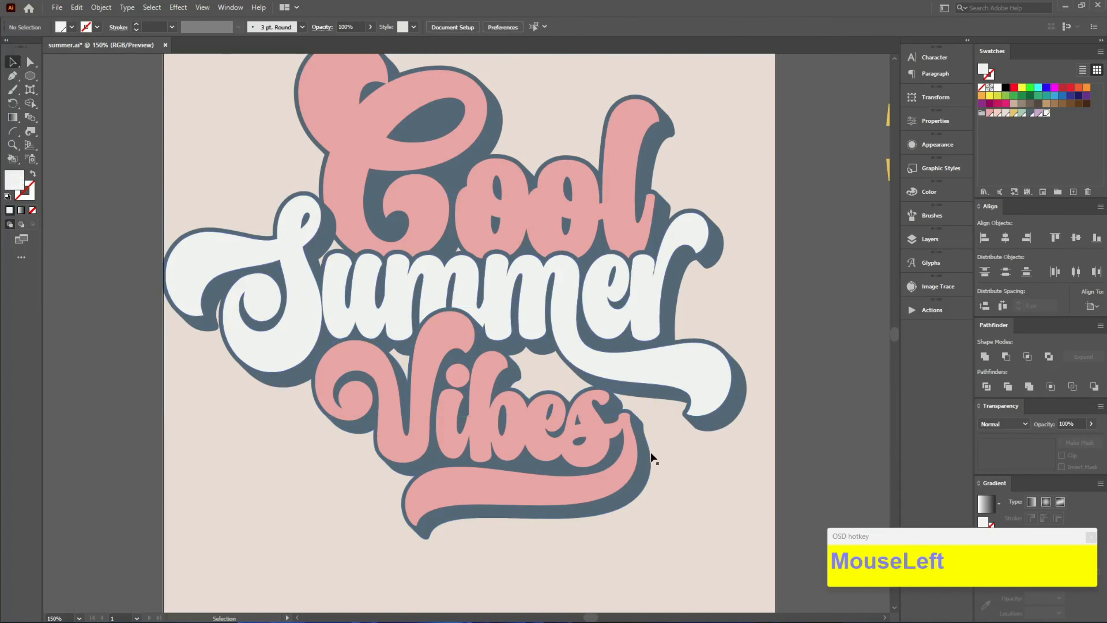
# Unite the three words' slate-blue shadows into one shape and send it behind all the lettering.
pyautogui.click(643, 454)
pyautogui.keyDown('shift'); pyautogui.click(719, 426); pyautogui.keyUp('shift')
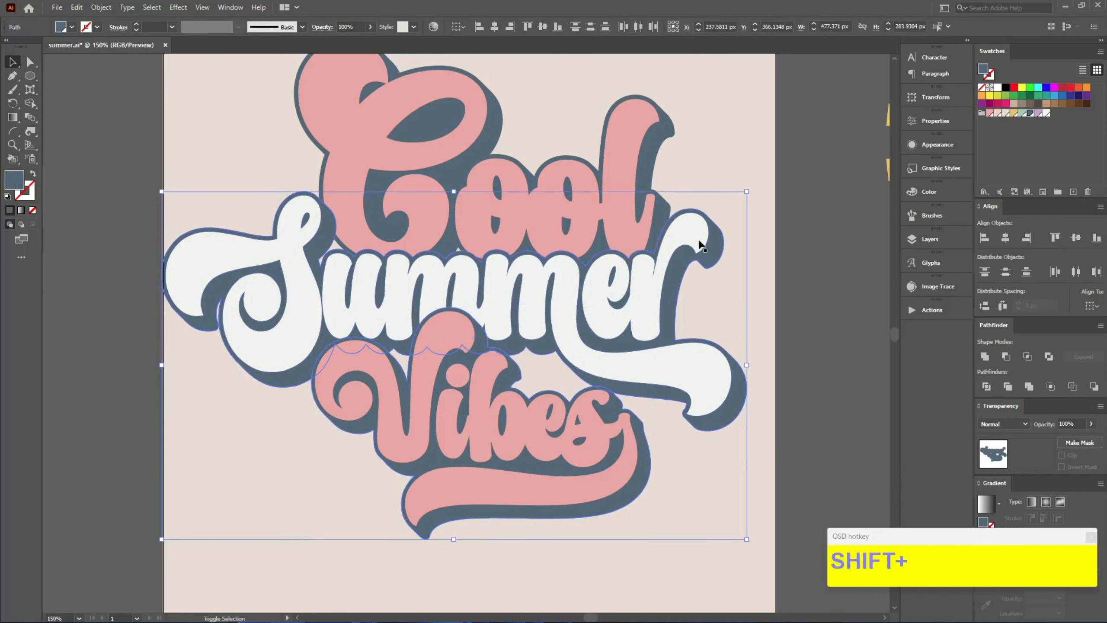
pyautogui.click(987, 356)
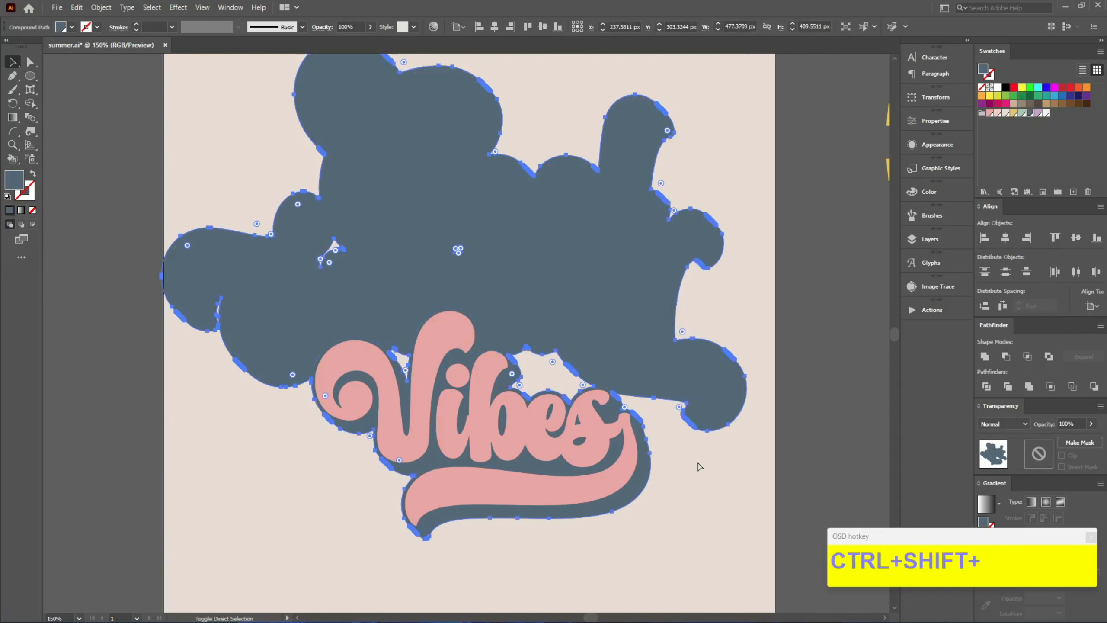
pyautogui.hotkey('ctrl', 'shift', '[')
pyautogui.moveTo(543, 280); pyautogui.dragTo(582, 223)
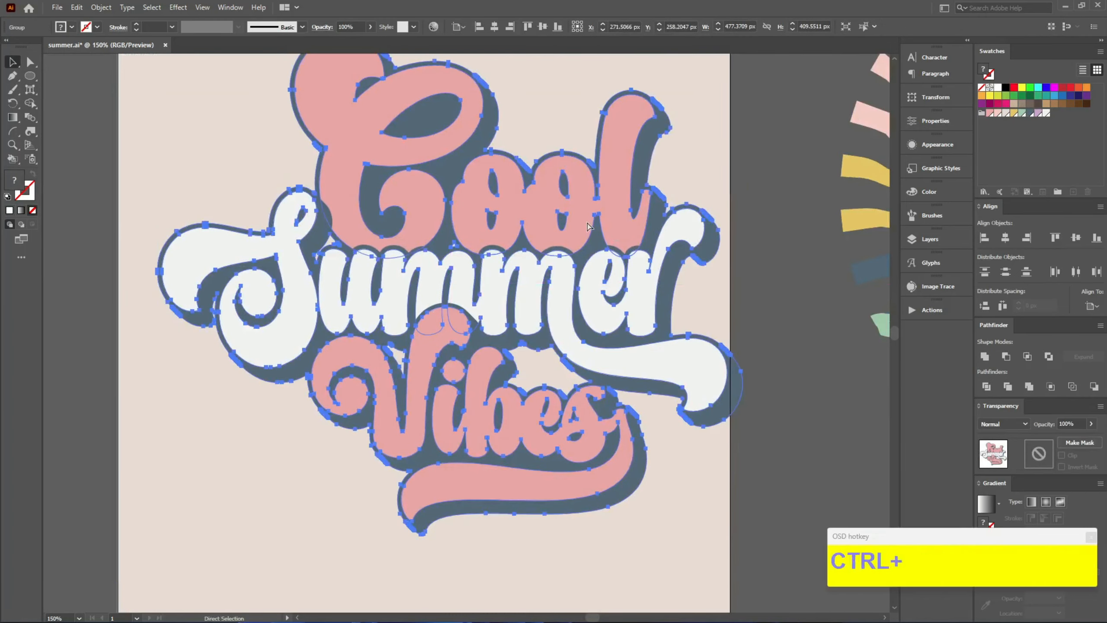
pyautogui.hotkey('ctrl', 'z')
# Recolor the grouped lettering with off-white for Cool and Vibes and coral-pink for Summer.
pyautogui.doubleClick(541, 247)
pyautogui.click(540, 247)
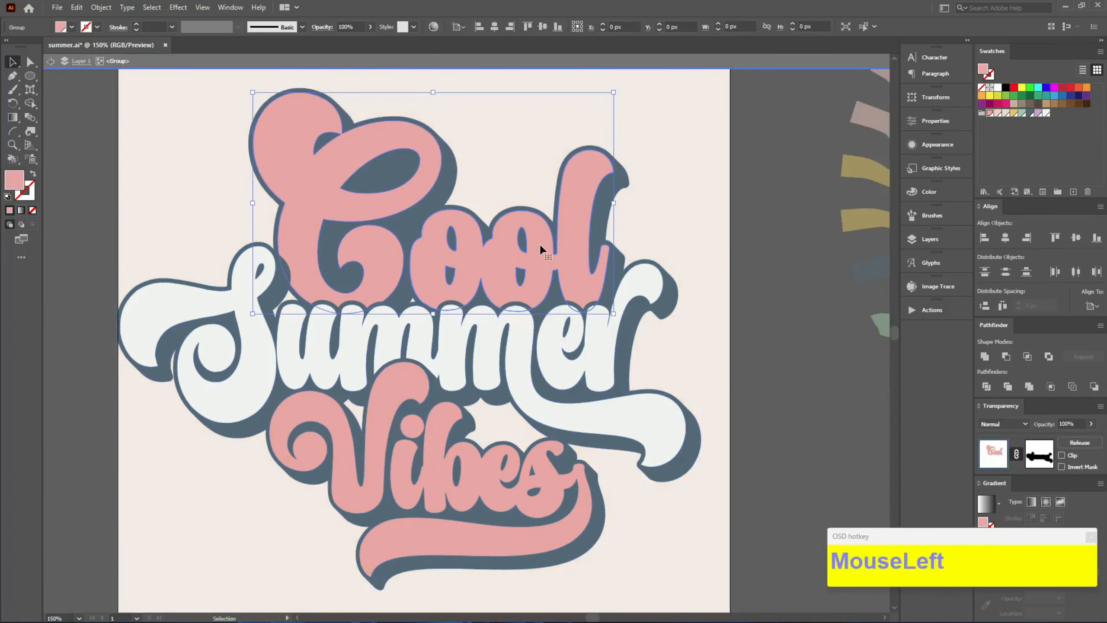
pyautogui.click(1046, 113)
pyautogui.click(645, 414)
pyautogui.click(990, 112)
pyautogui.click(792, 454)
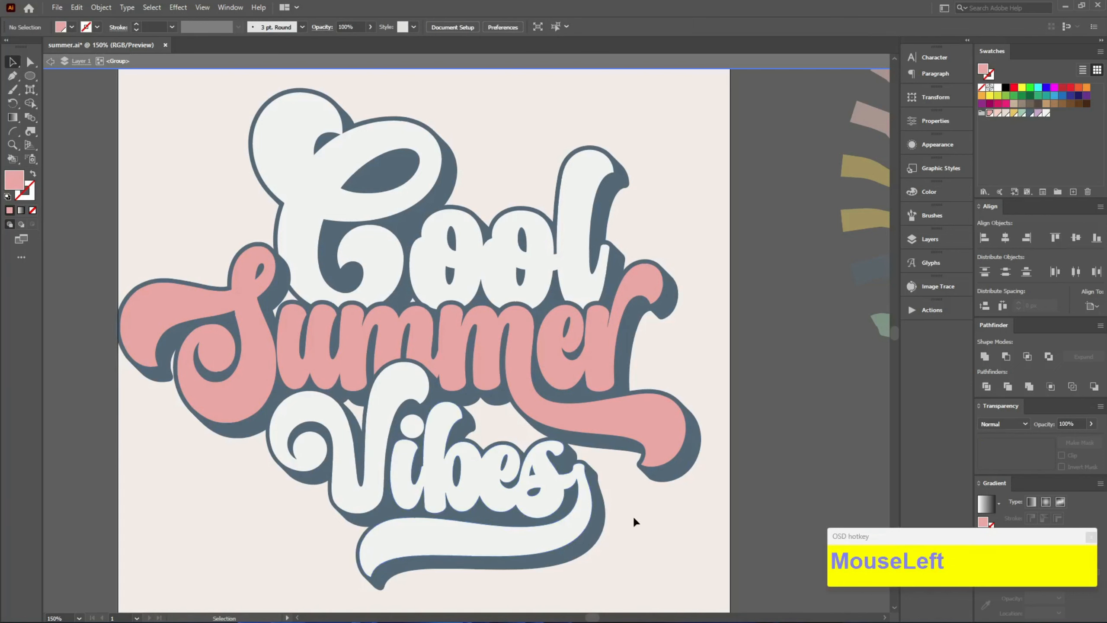
pyautogui.press('Escape')
pyautogui.click(591, 474)
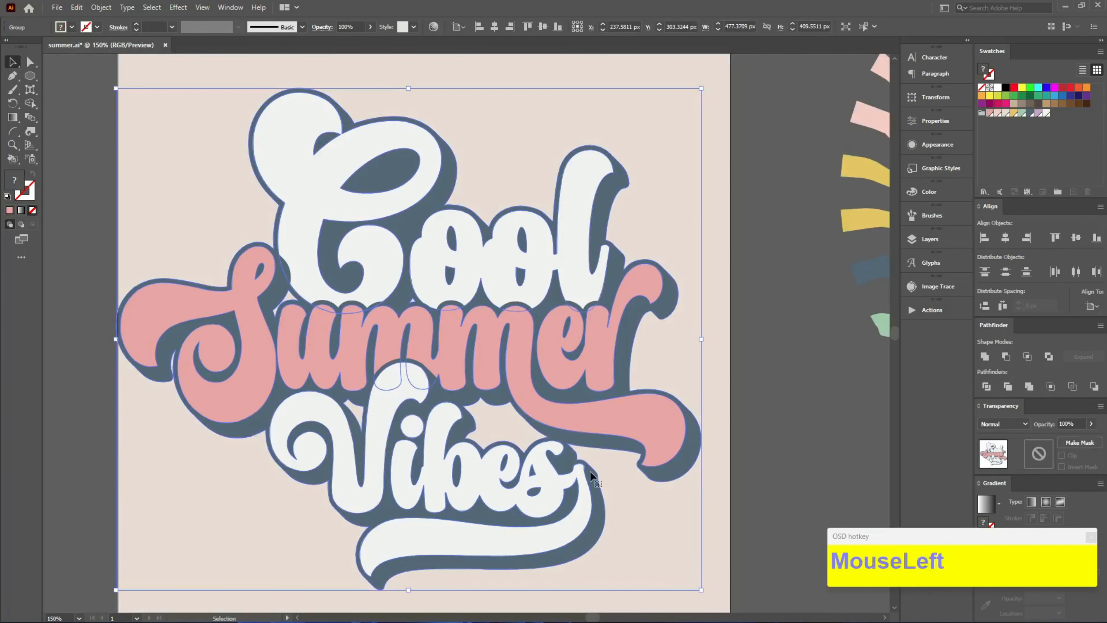